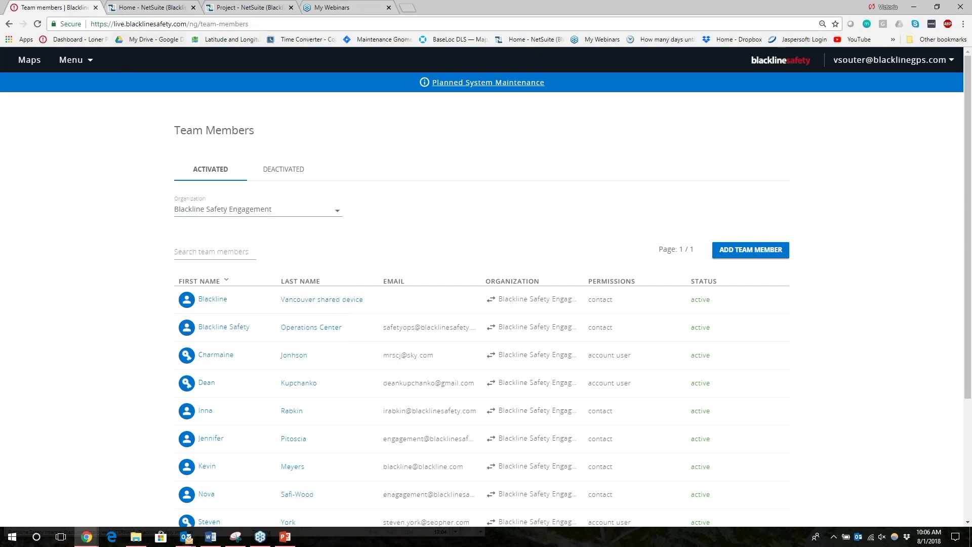
Open the organization details for editing and examine the organization name and description fields.
{"action": "left_click_drag", "start_coordinate": [187, 24], "coordinate": [47, 30]}
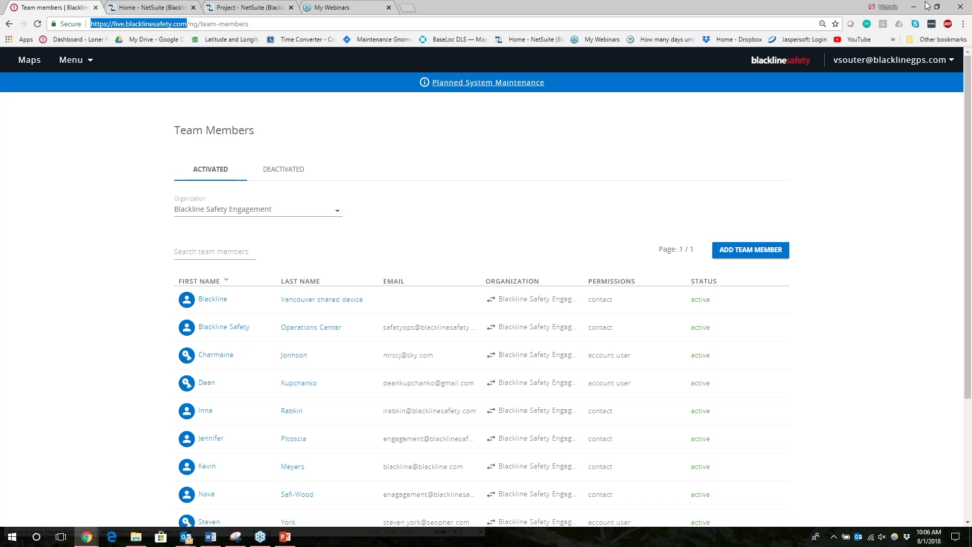
{"action": "left_click", "coordinate": [855, 59]}
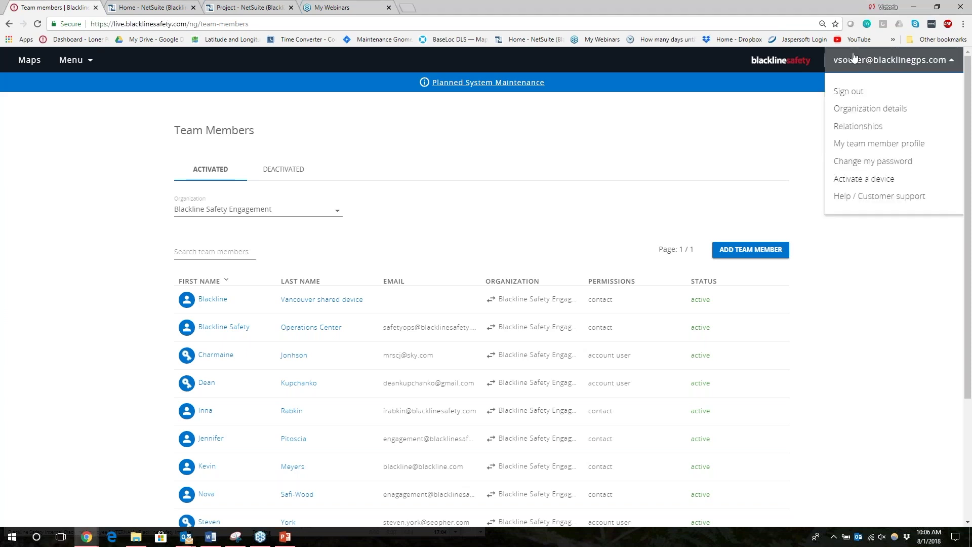
{"action": "left_click", "coordinate": [872, 107]}
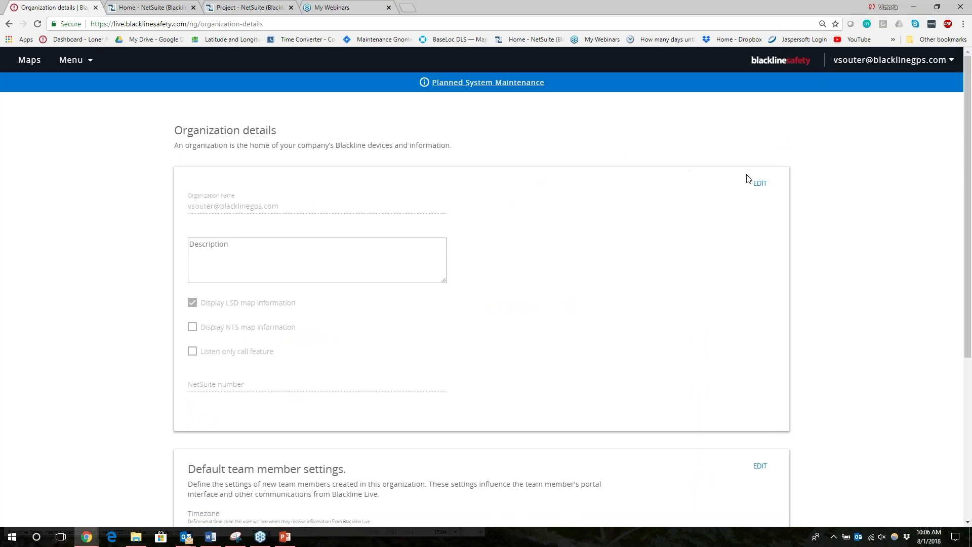
{"action": "left_click", "coordinate": [762, 183]}
{"action": "triple_click", "coordinate": [248, 210]}
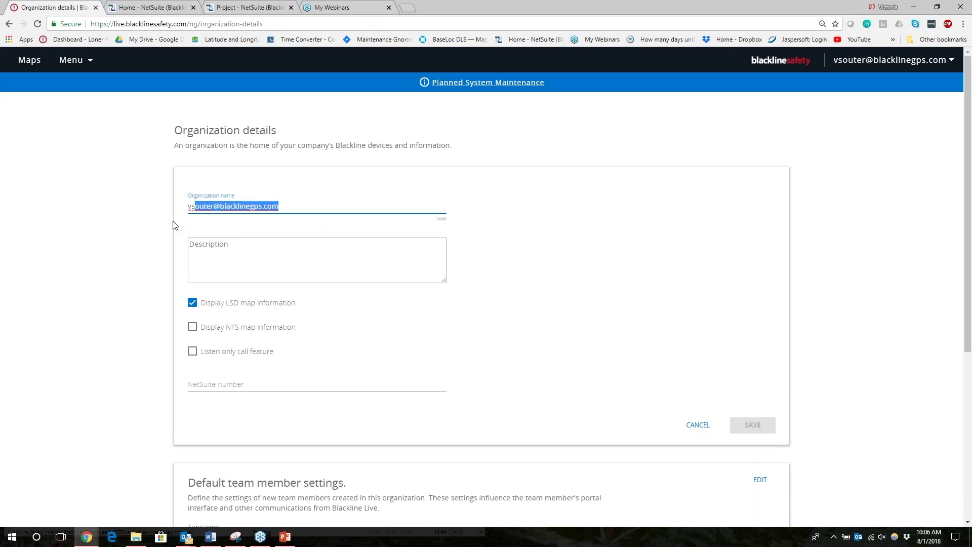
{"action": "left_click", "coordinate": [205, 271]}
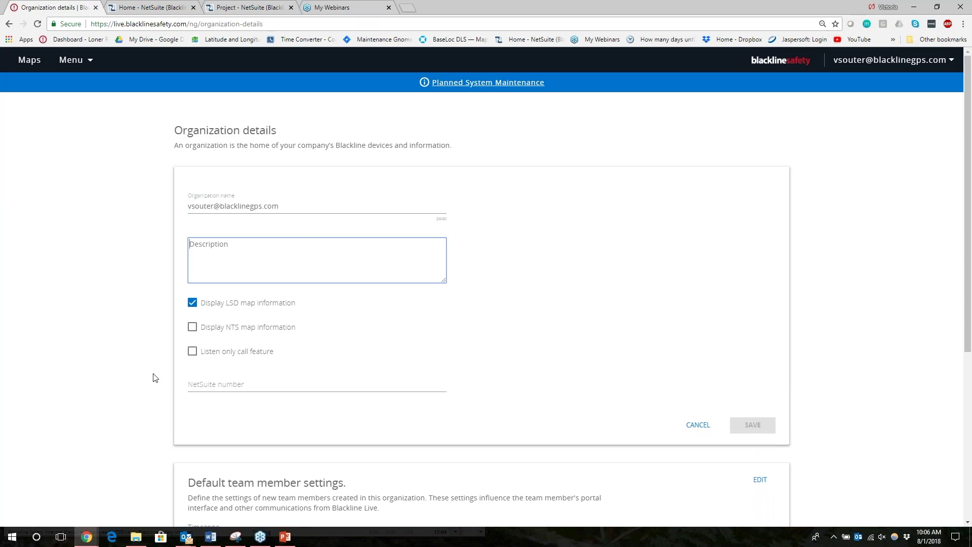
Open the default team member settings for editing and examine the timezone options.
{"action": "scroll", "coordinate": [154, 377], "scroll_direction": "down", "scroll_amount": 1}
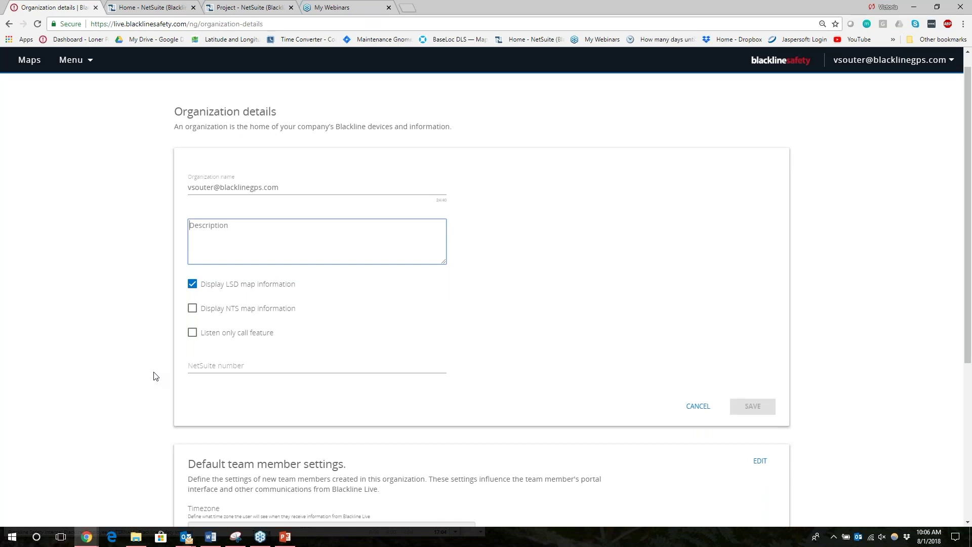
{"action": "scroll", "coordinate": [154, 376], "scroll_direction": "down", "scroll_amount": 1}
{"action": "scroll", "coordinate": [155, 376], "scroll_direction": "down", "scroll_amount": 5}
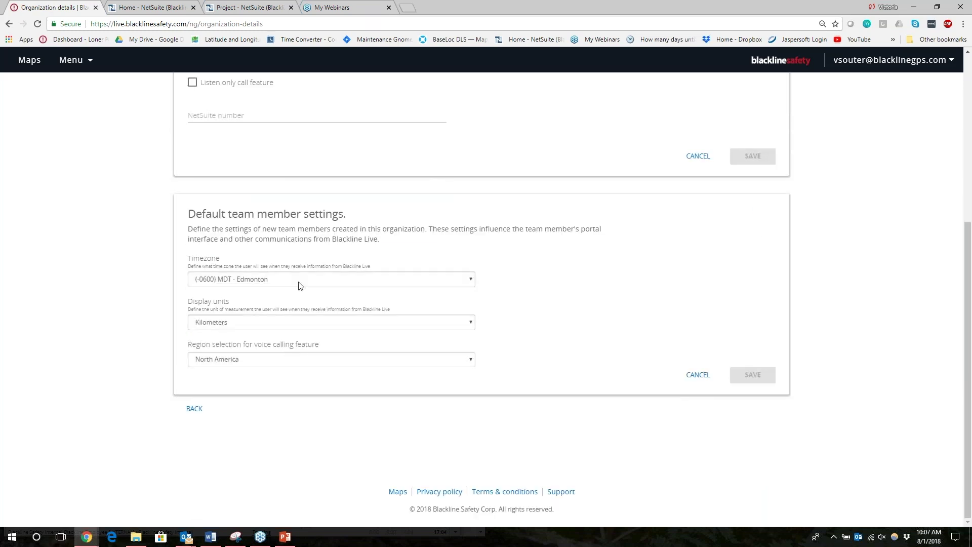
{"action": "left_click", "coordinate": [298, 282]}
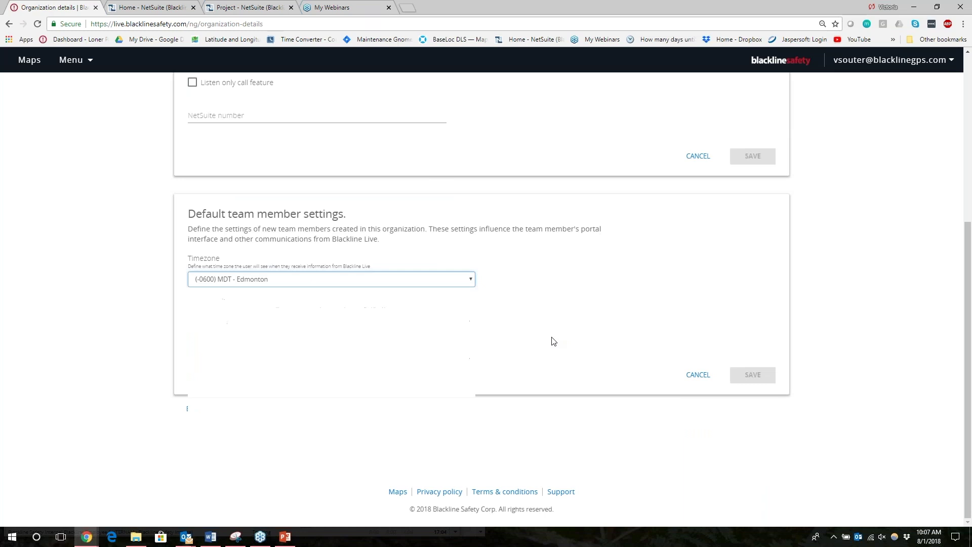
{"action": "left_click", "coordinate": [685, 275]}
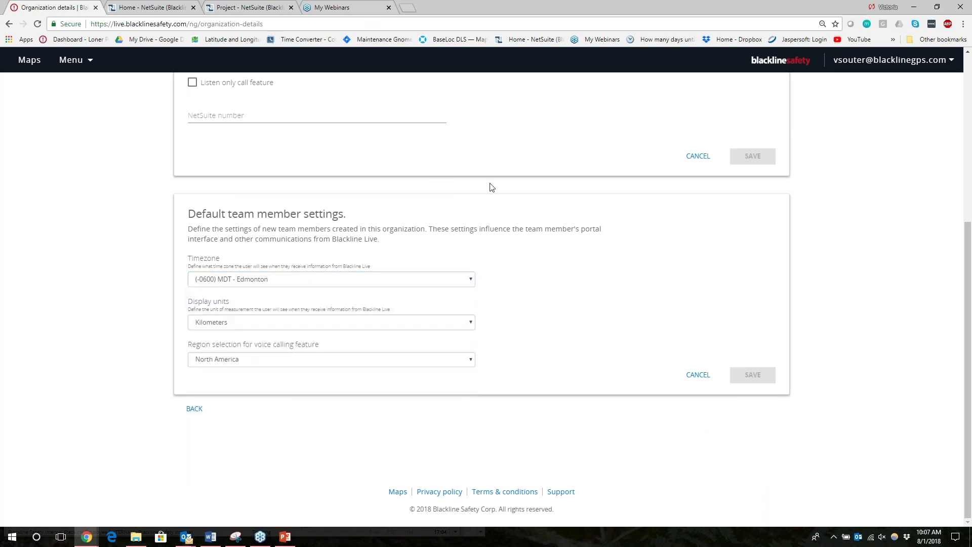
{"action": "left_click", "coordinate": [908, 62]}
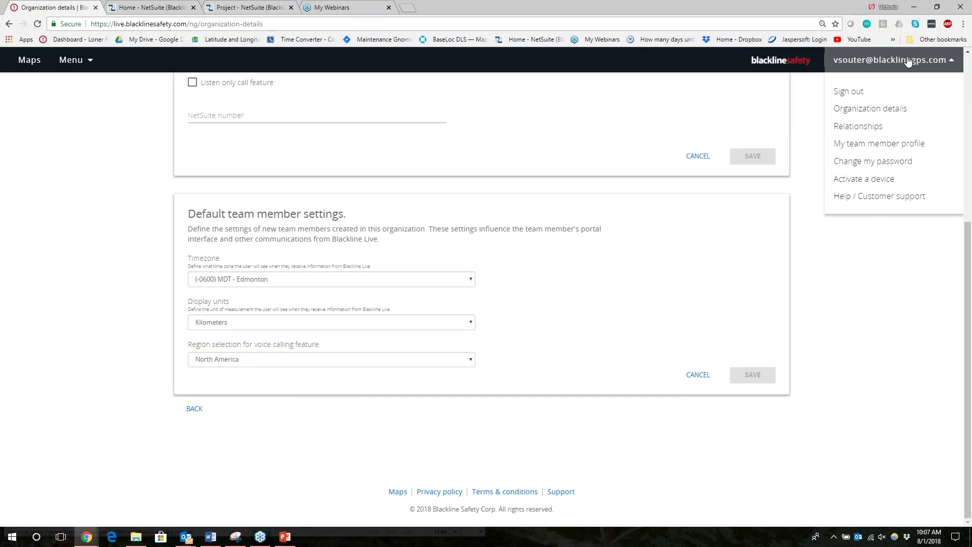
Start a new team member profile of the Contact type from the team members list.
{"action": "left_click", "coordinate": [77, 64]}
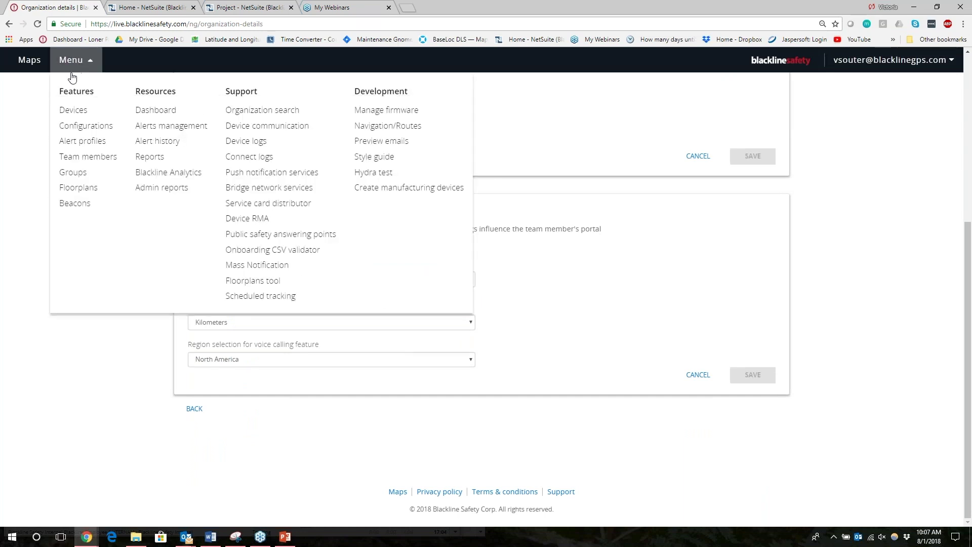
{"action": "left_click", "coordinate": [73, 156]}
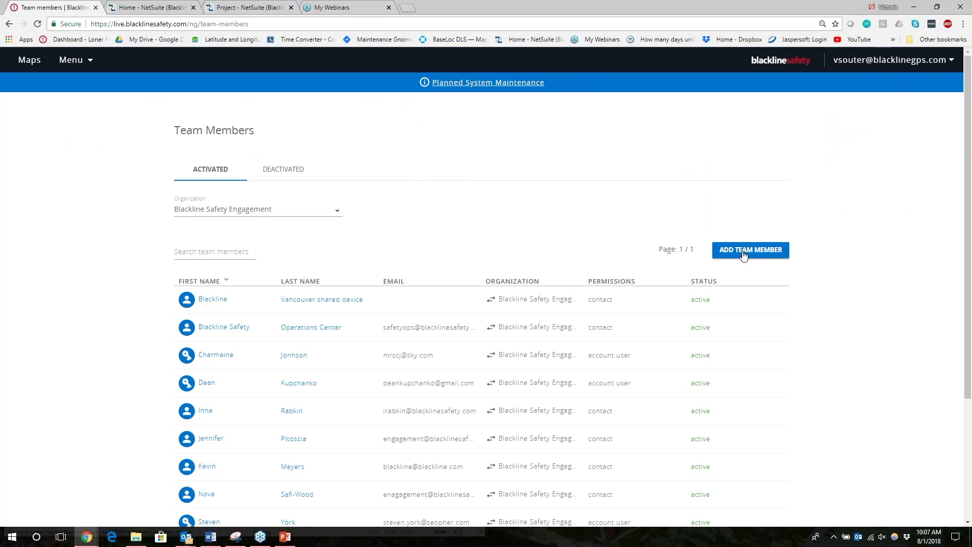
{"action": "left_click", "coordinate": [728, 264]}
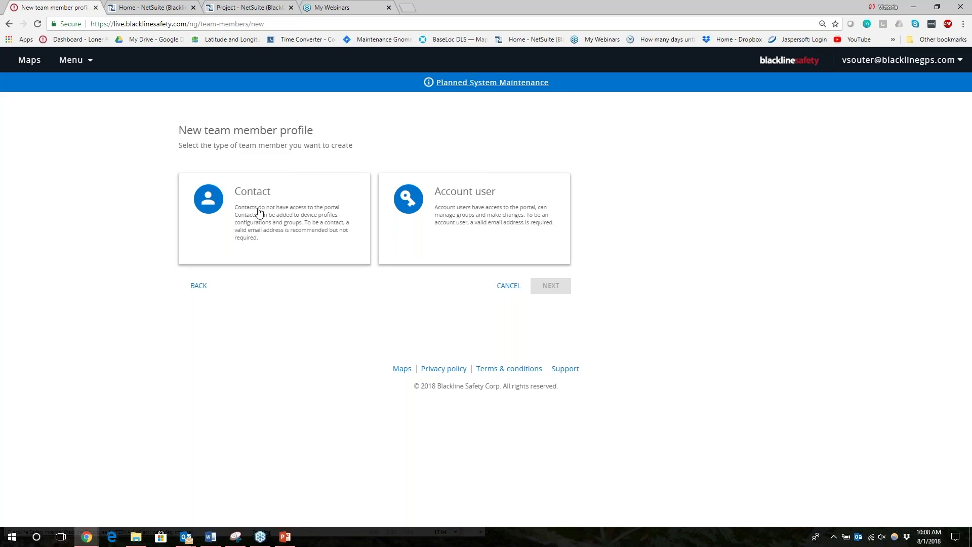
{"action": "left_click", "coordinate": [282, 227]}
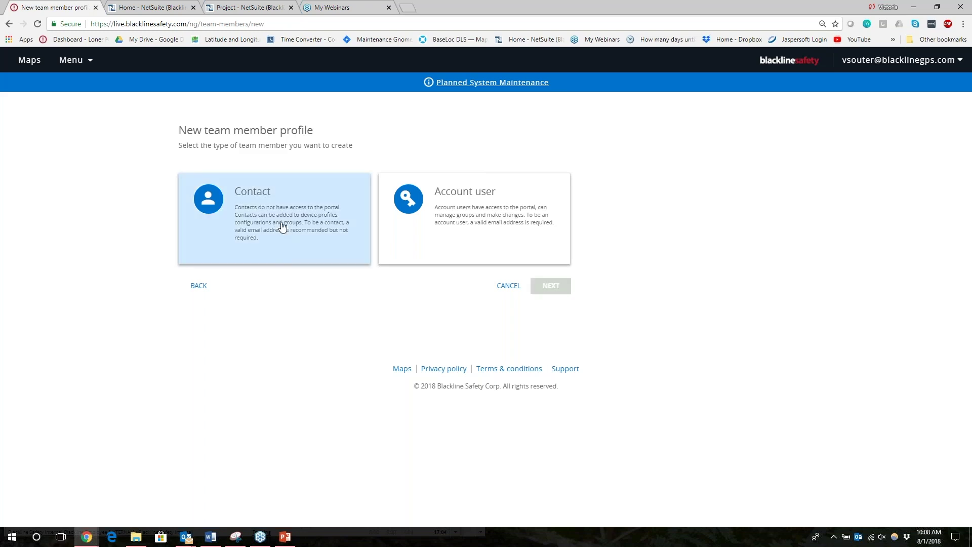
{"action": "left_click", "coordinate": [531, 303]}
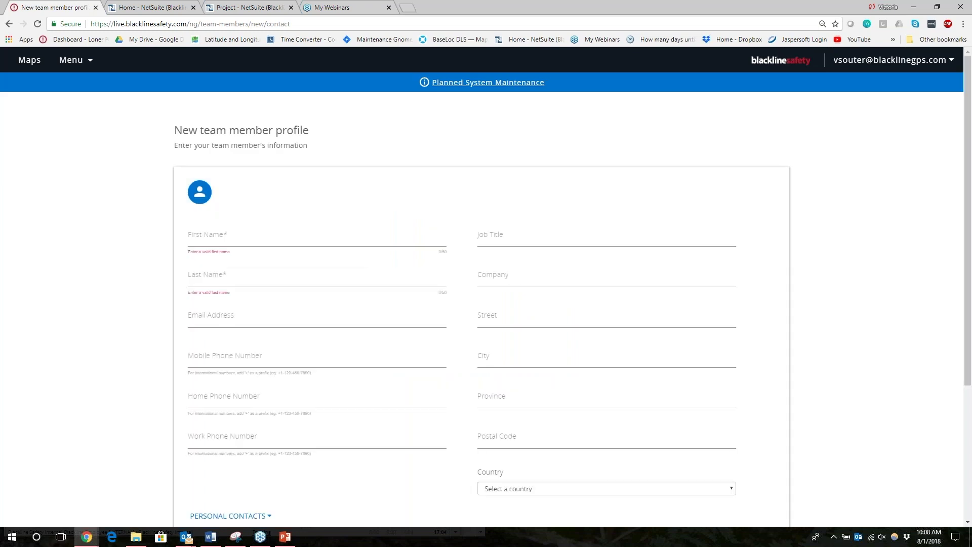
Enter a last name followed by "Ext 3" in the new contact's profile.
{"action": "left_click", "coordinate": [205, 237]}
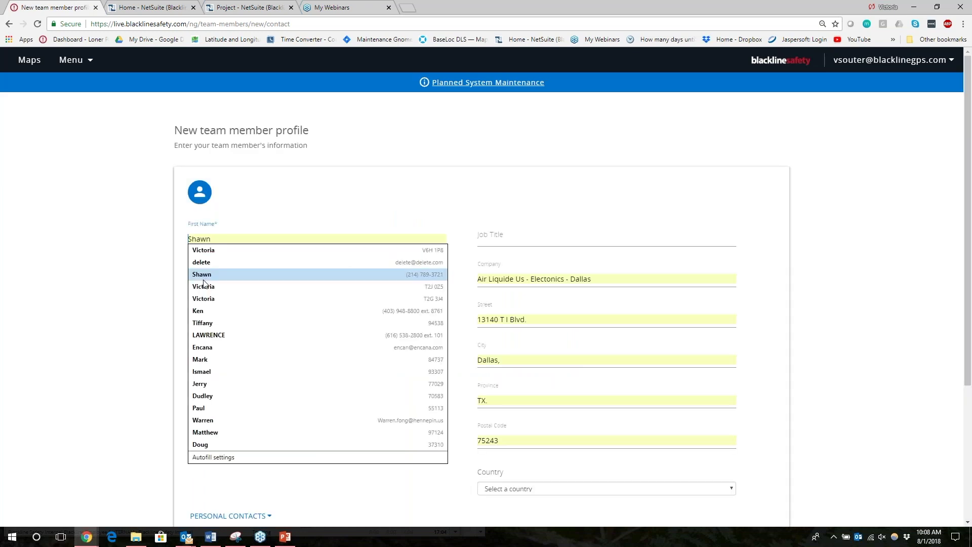
{"action": "left_click", "coordinate": [135, 301]}
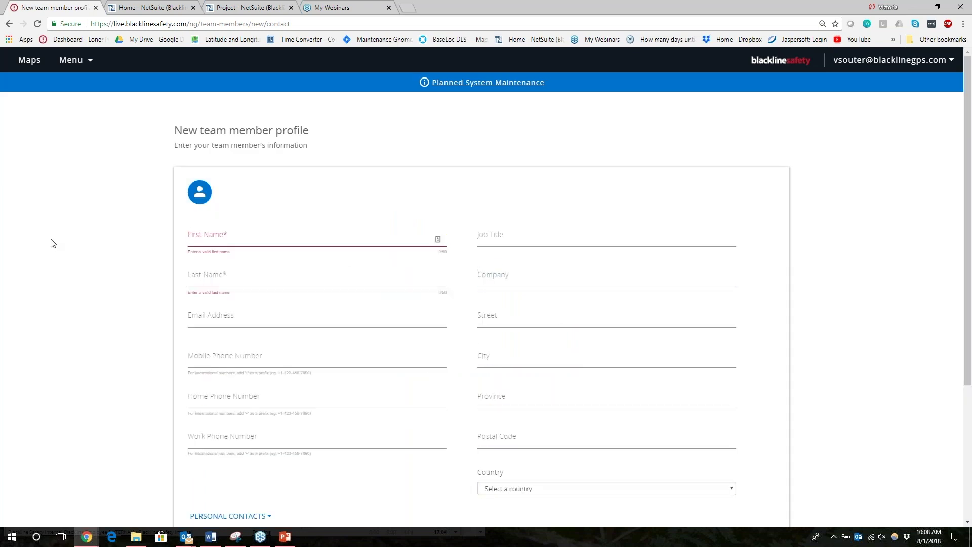
{"action": "left_click", "coordinate": [197, 274]}
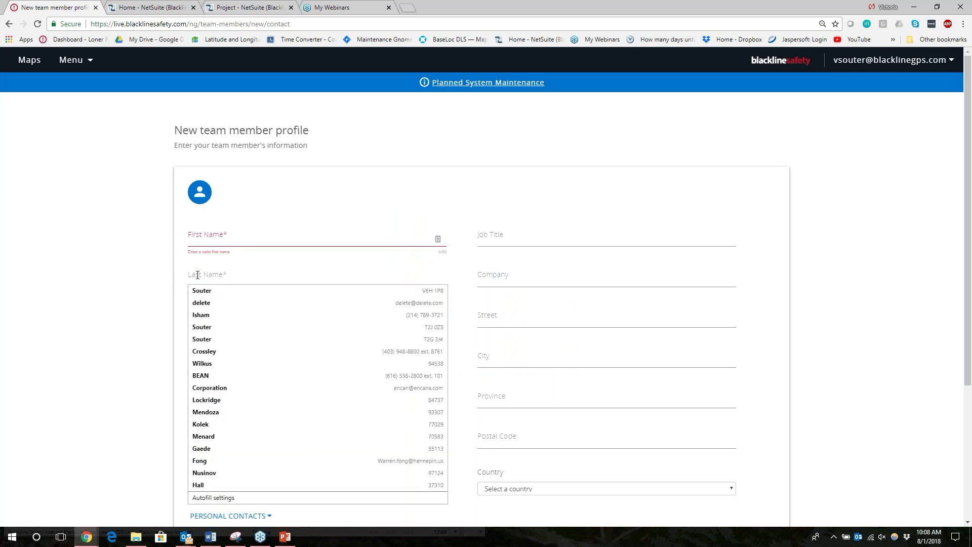
{"action": "type", "text": "souter"}
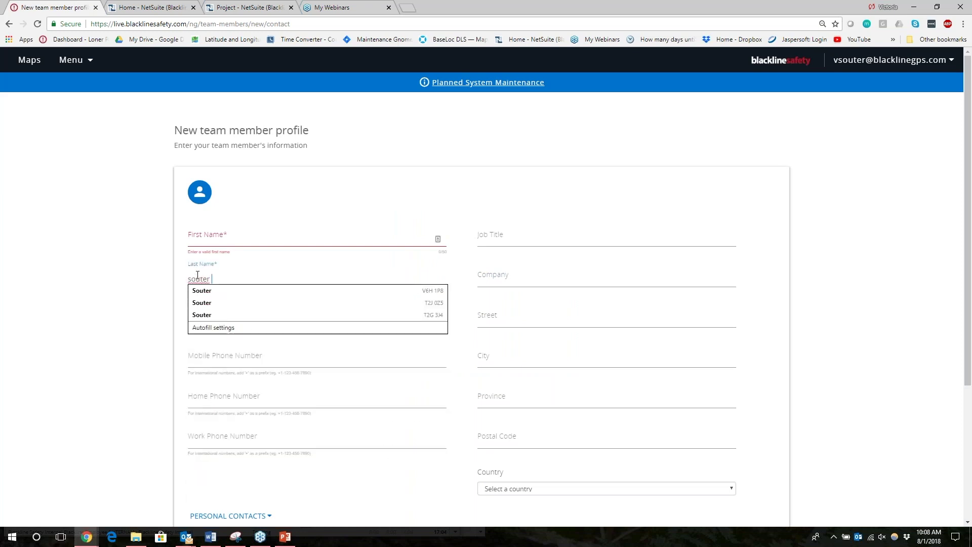
{"action": "type", "text": " Ext 3"}
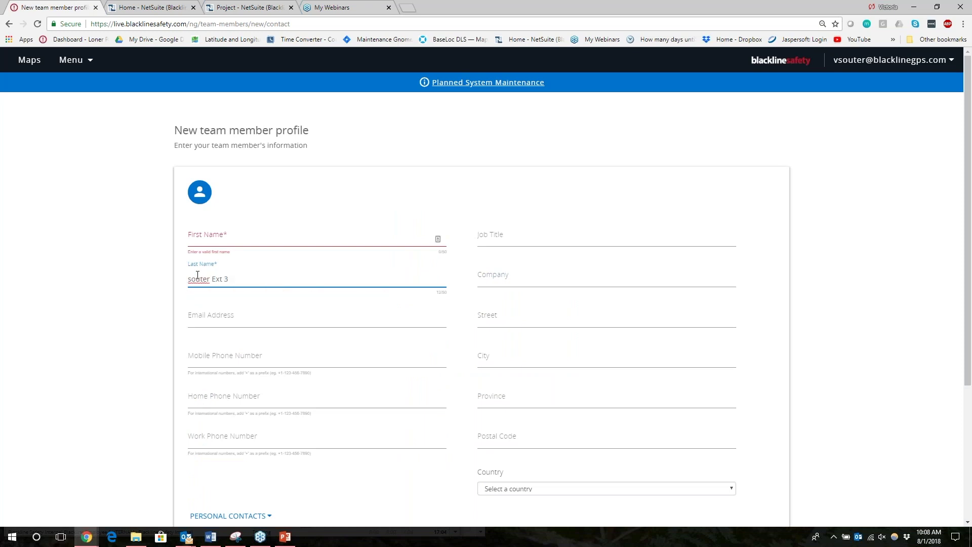
{"action": "left_click", "coordinate": [221, 435]}
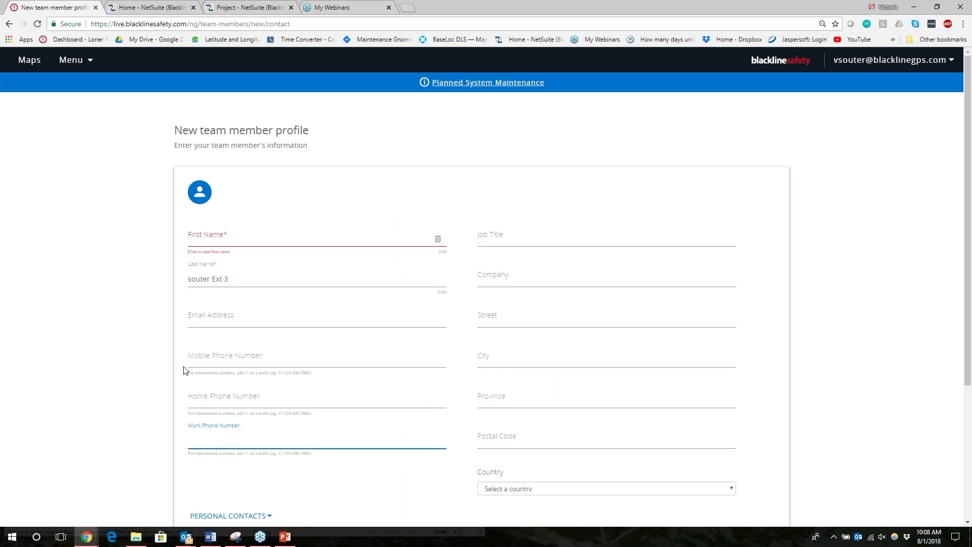
Enter "onboarding 1" as the new contact's first name.
{"action": "left_click", "coordinate": [236, 236]}
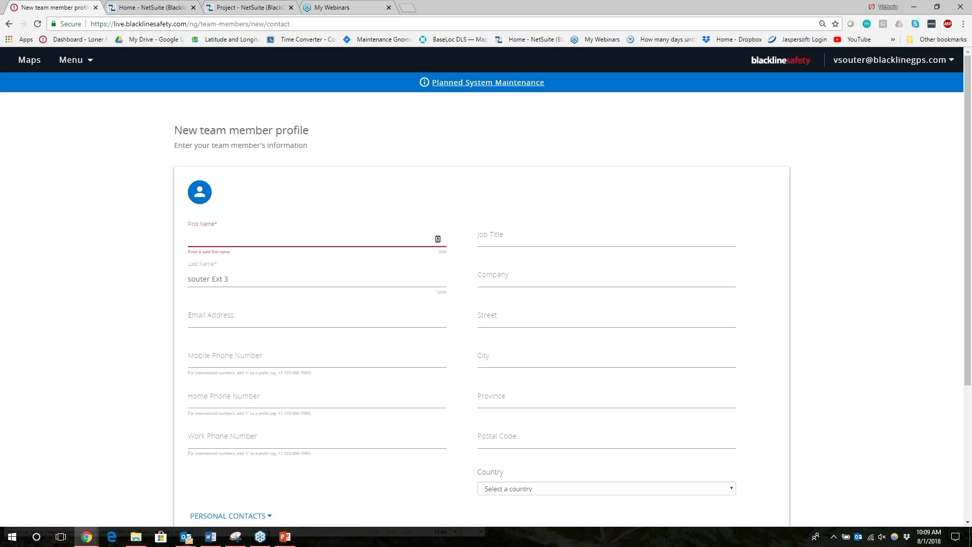
{"action": "type", "text": "onbaord"}
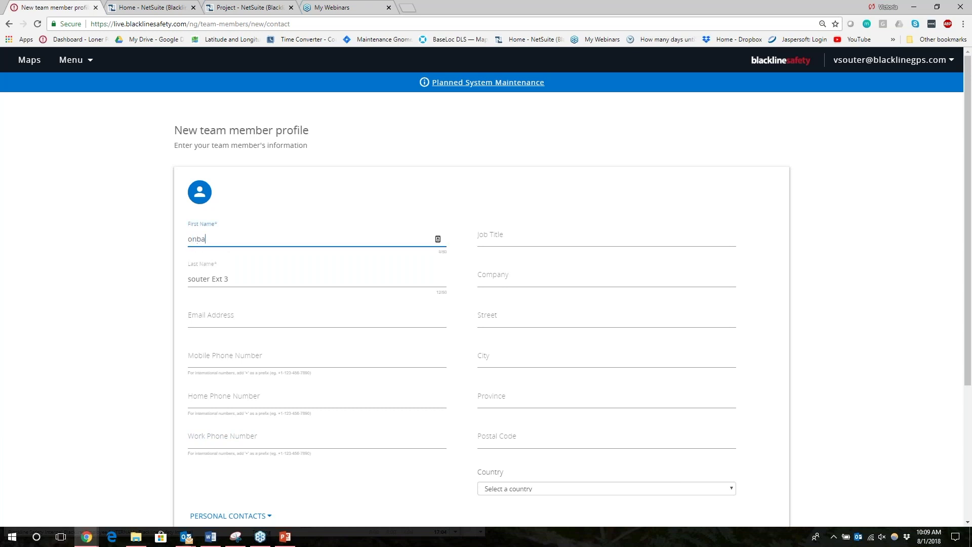
{"action": "key", "text": "BackSpace"}
{"action": "key", "text": "BackSpace"}
{"action": "key", "text": "BackSpace"}
{"action": "key", "text": "BackSpace"}
{"action": "type", "text": "oarding 1"}
Set the new contact's last name to "(shared device)".
{"action": "key", "text": "Tab"}
{"action": "type", "text": "(s"}
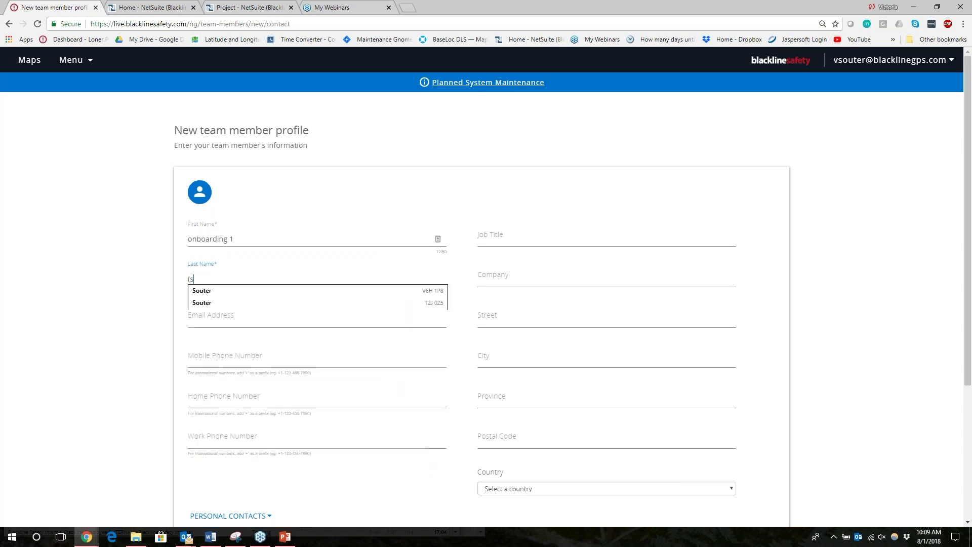
{"action": "type", "text": "hared device"}
{"action": "key", "text": "BackSpace"}
{"action": "key", "text": "BackSpace"}
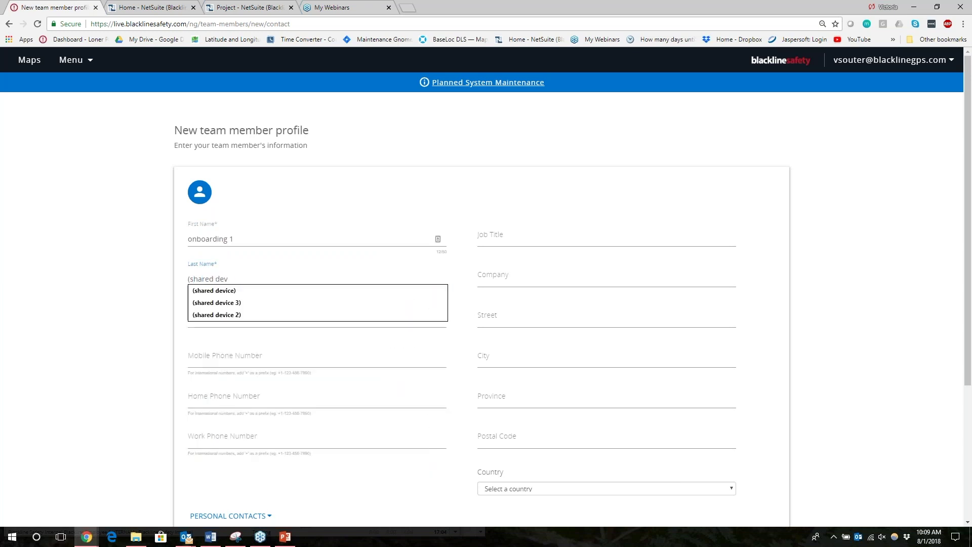
{"action": "type", "text": "ce)"}
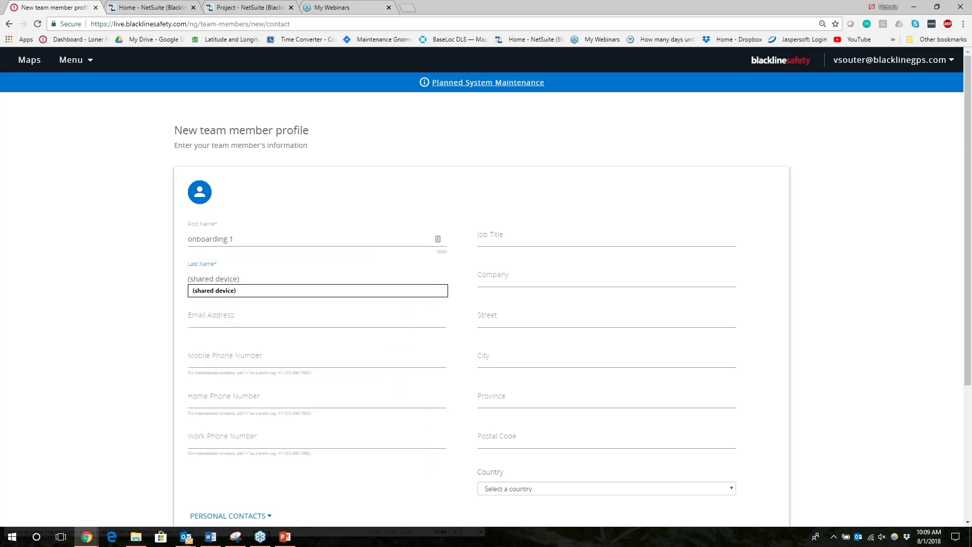
{"action": "left_click", "coordinate": [122, 240]}
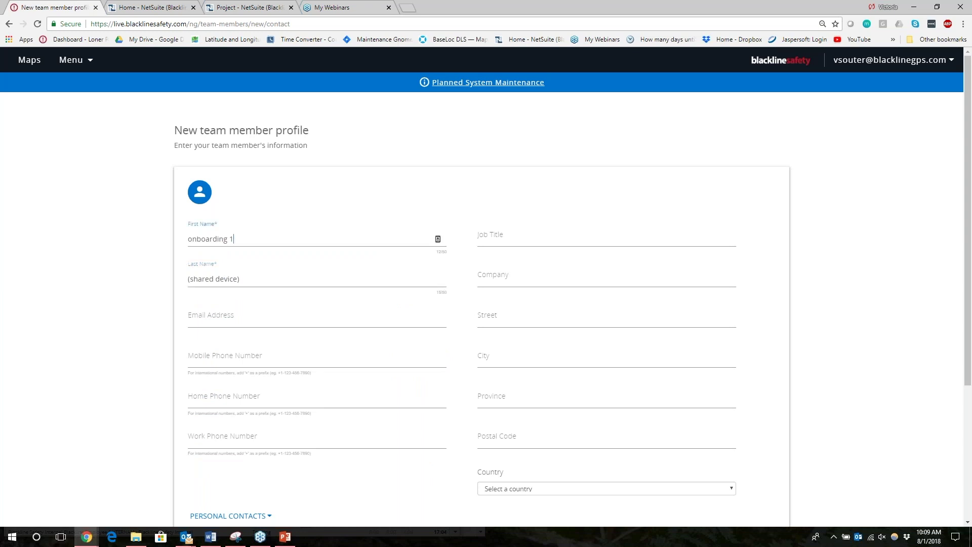
{"action": "left_click_drag", "start_coordinate": [234, 239], "coordinate": [184, 239]}
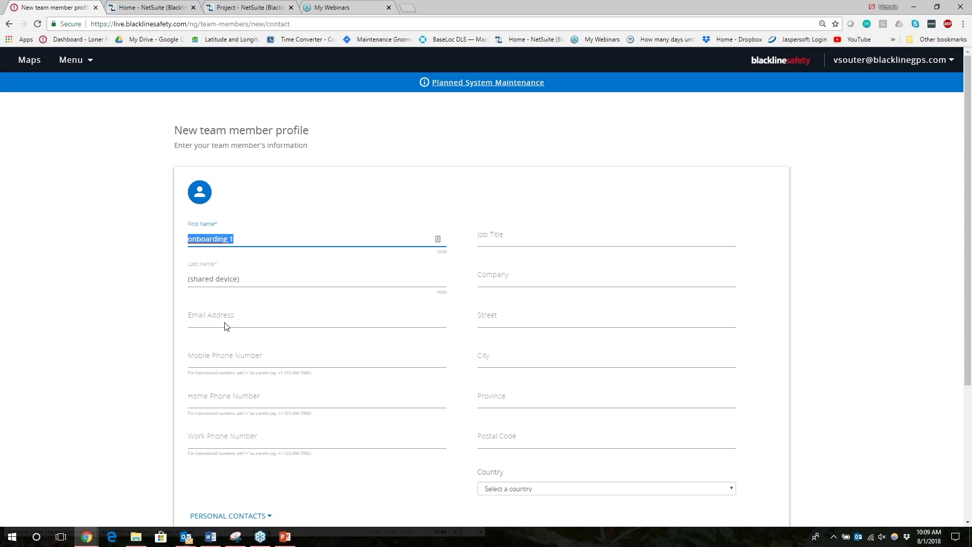
{"action": "left_click", "coordinate": [215, 355]}
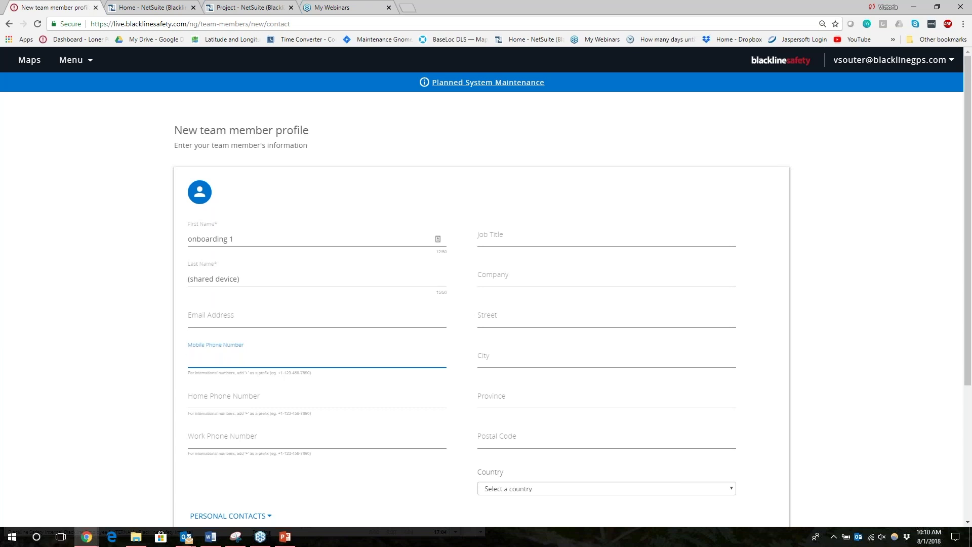
Set the contact's company to Blackline and add the team member.
{"action": "left_click", "coordinate": [499, 280]}
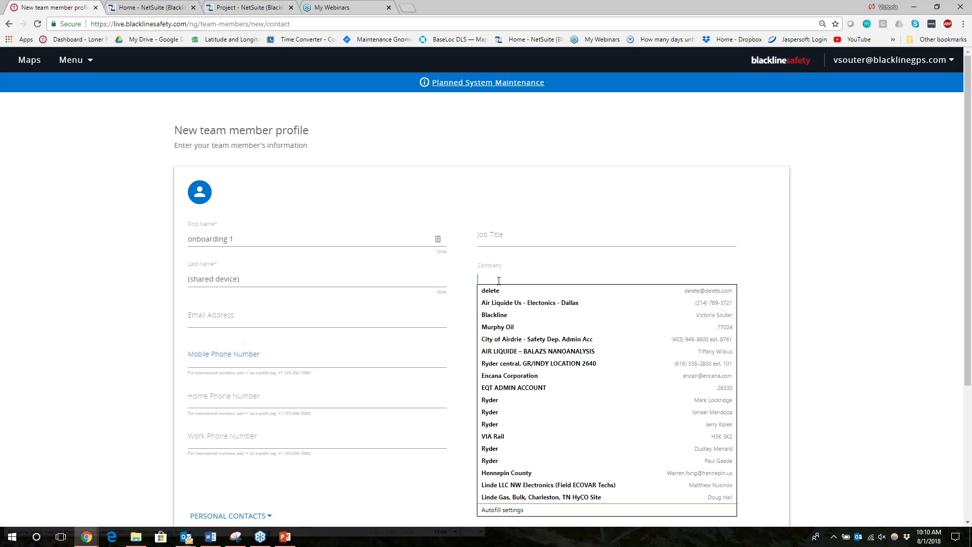
{"action": "type", "text": "Blackline"}
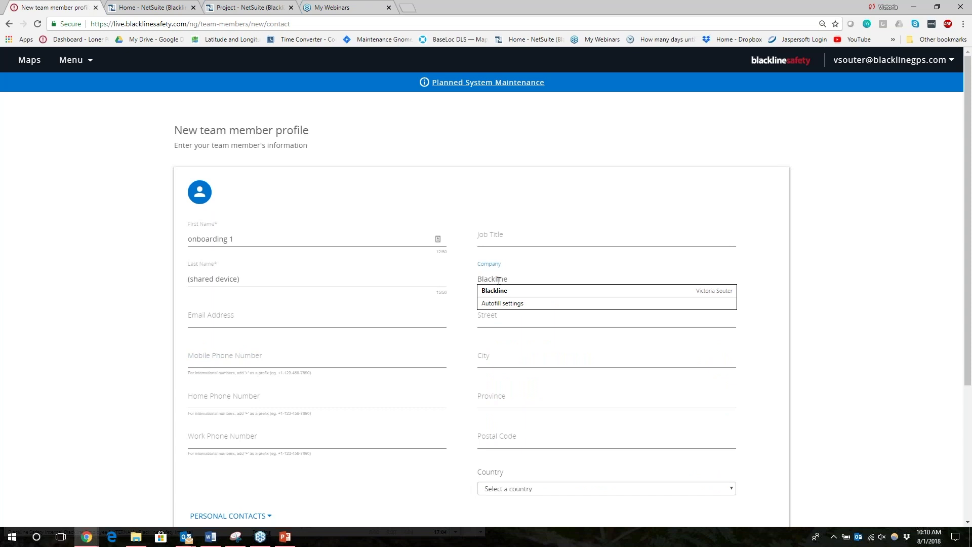
{"action": "left_click", "coordinate": [531, 187]}
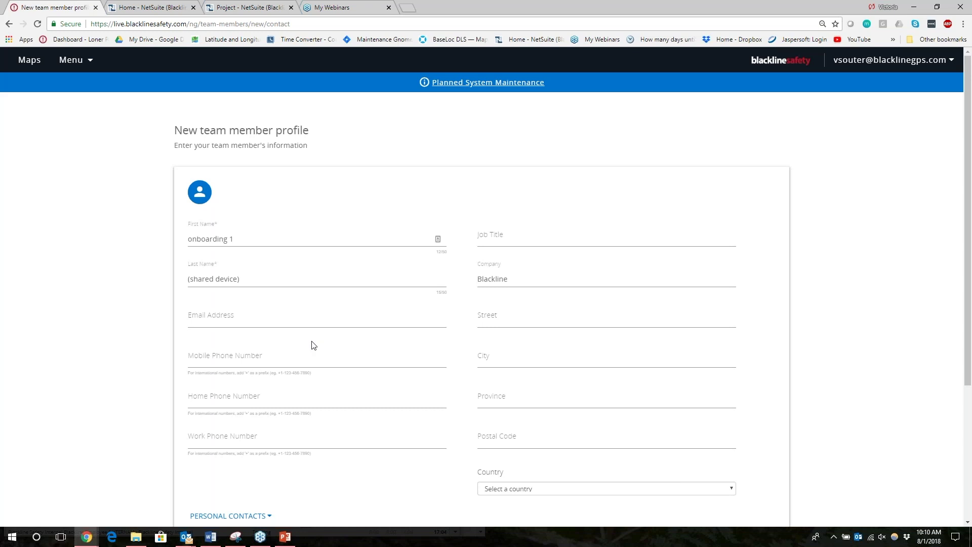
{"action": "scroll", "coordinate": [567, 392], "scroll_direction": "down", "scroll_amount": 4}
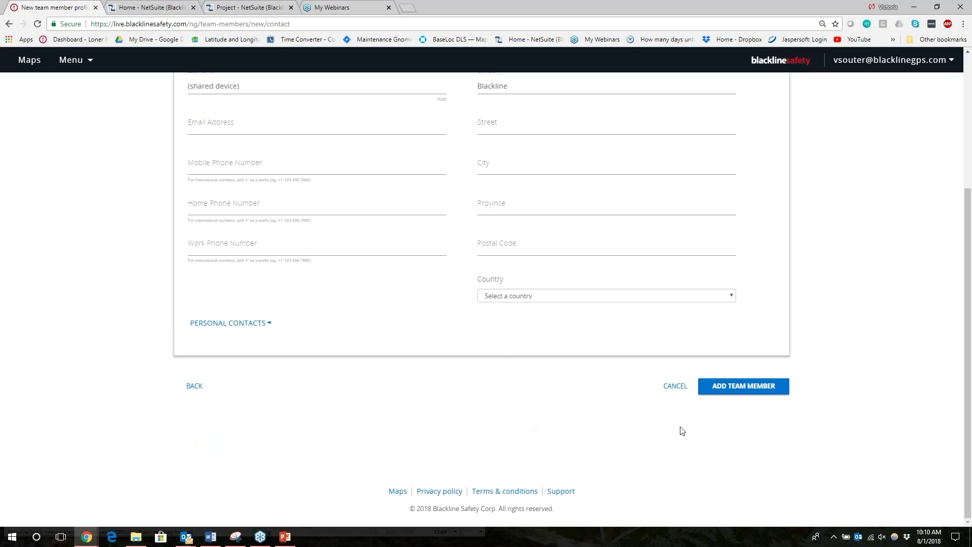
{"action": "left_click", "coordinate": [718, 402]}
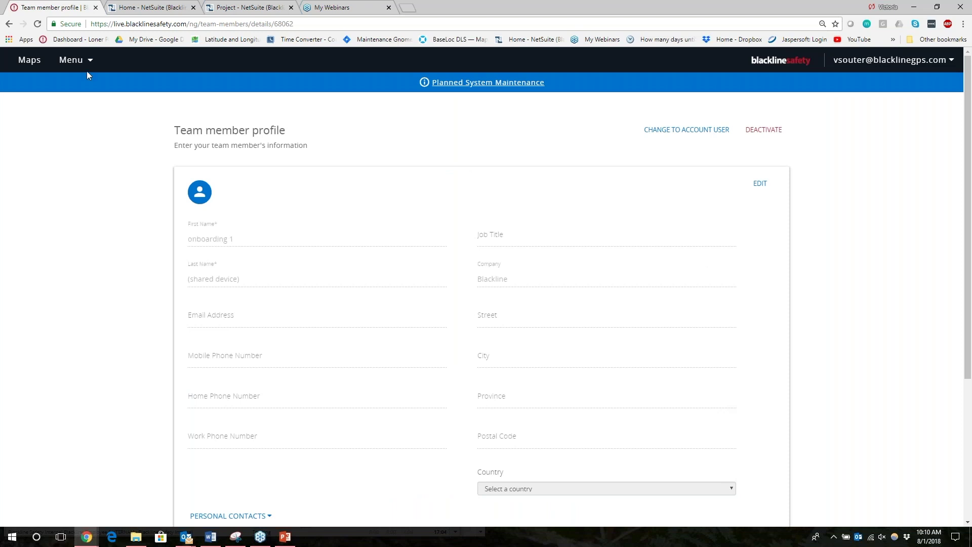
Check the team members list and assign the onboarding 1 (shared device) contact to the unassigned G7x device.
{"action": "left_click", "coordinate": [73, 60]}
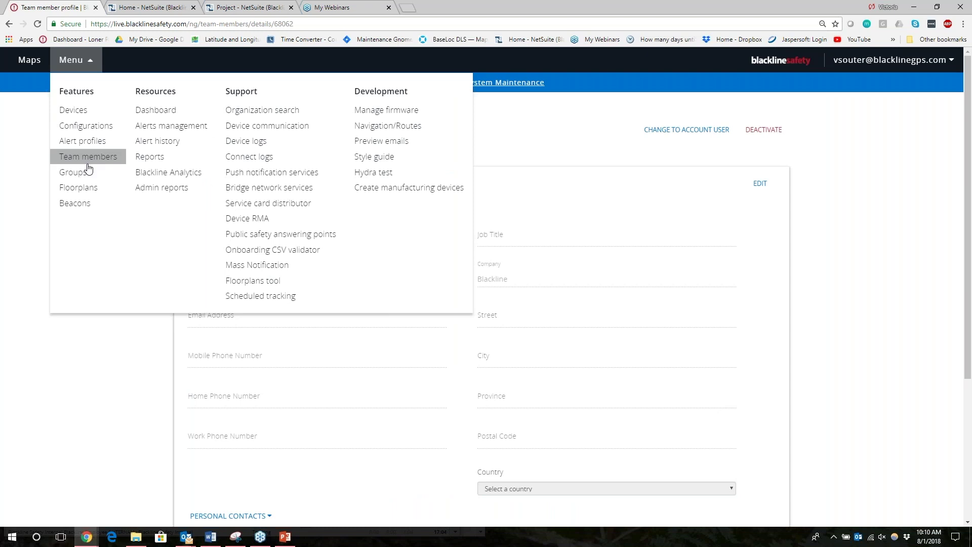
{"action": "left_click", "coordinate": [88, 157]}
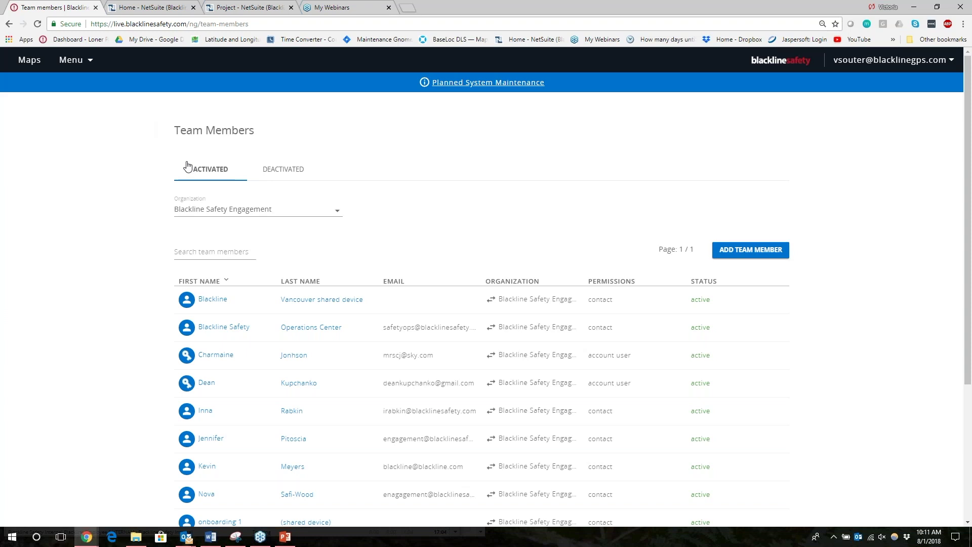
{"action": "left_click", "coordinate": [71, 64]}
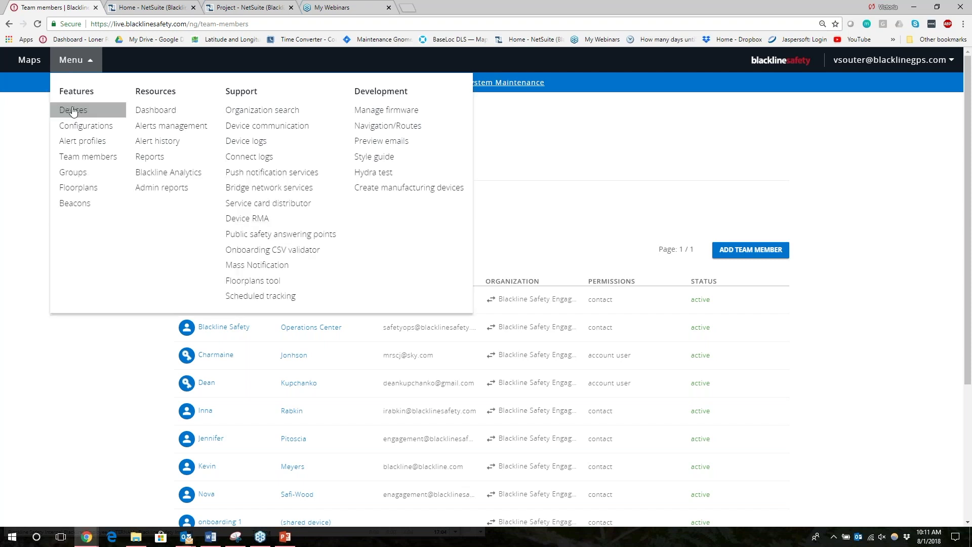
{"action": "left_click", "coordinate": [74, 110]}
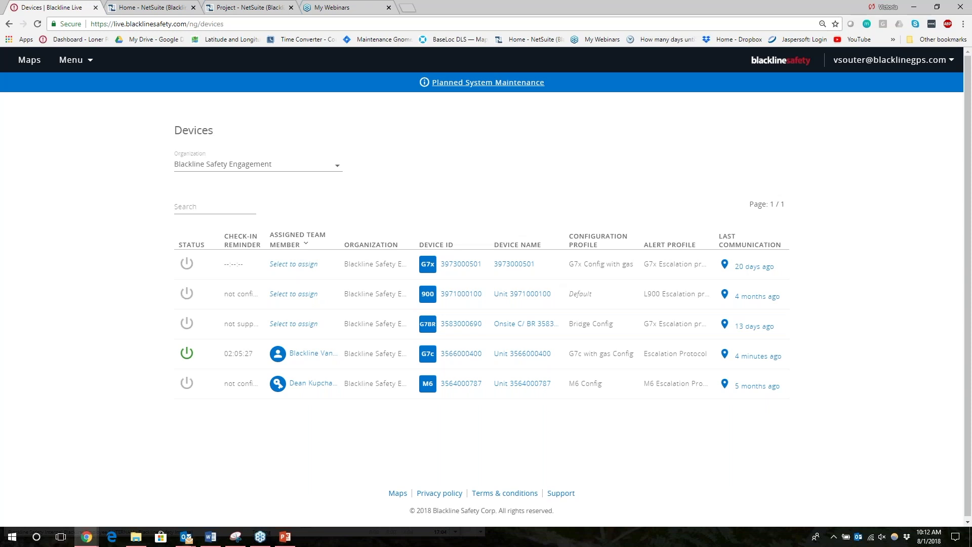
{"action": "left_click", "coordinate": [285, 266]}
Open the alert profile G7c Escalation Protocol (no gas) for editing.
{"action": "left_click", "coordinate": [64, 65]}
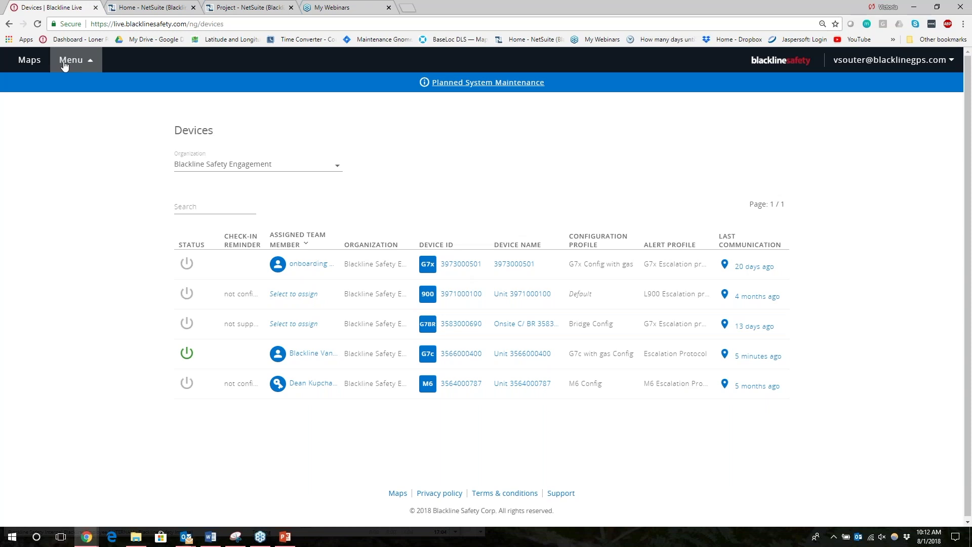
{"action": "left_click", "coordinate": [74, 139]}
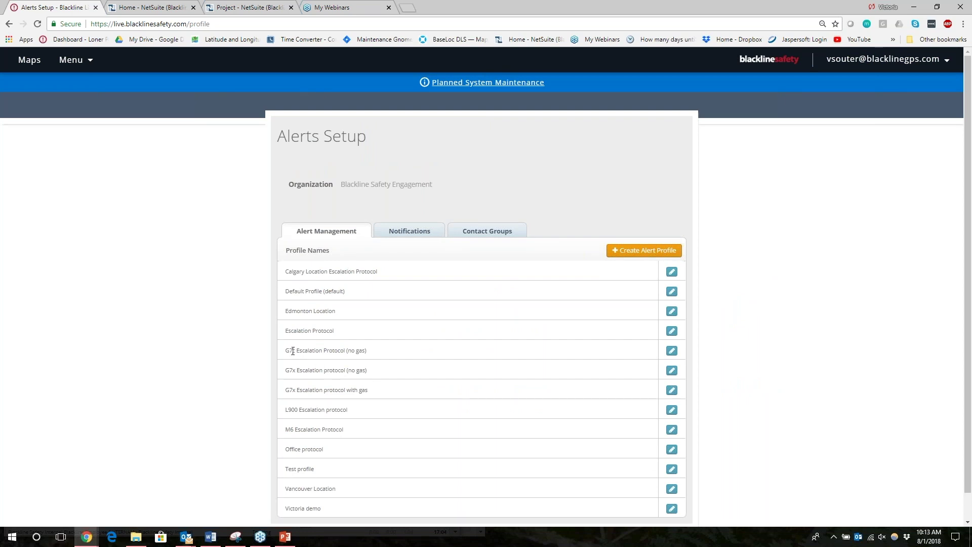
{"action": "left_click_drag", "start_coordinate": [298, 353], "coordinate": [389, 360]}
{"action": "scroll", "coordinate": [441, 394], "scroll_direction": "down", "scroll_amount": 1}
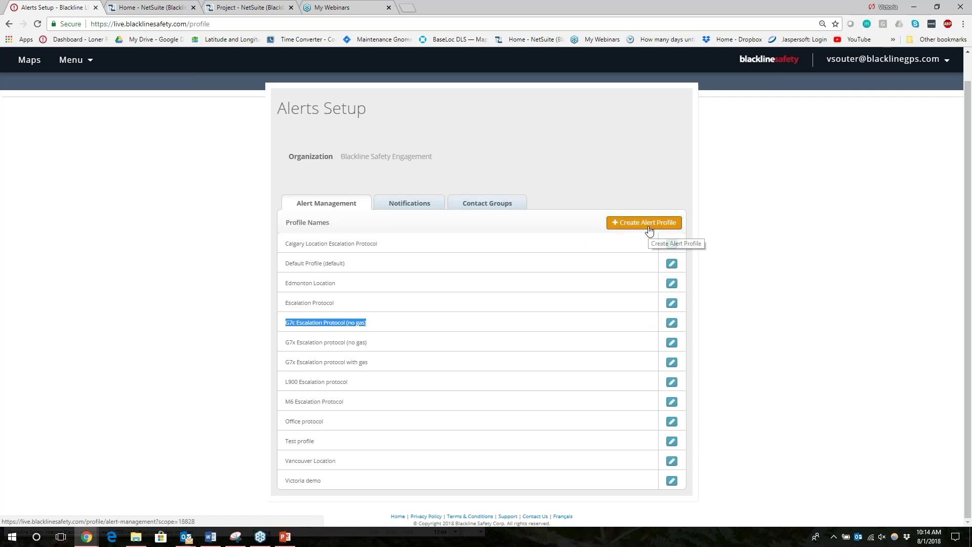
{"action": "left_click", "coordinate": [671, 322]}
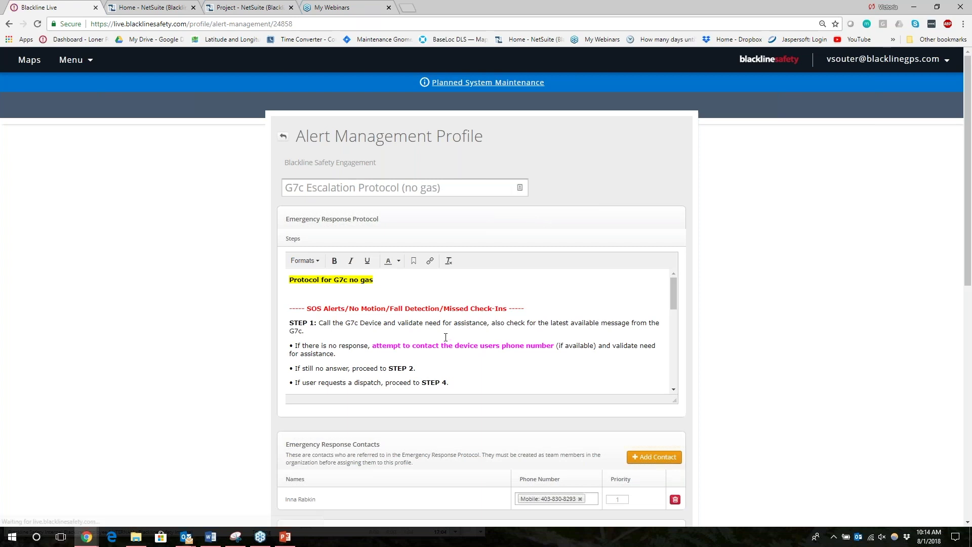
Add the two unlisted people who have phone numbers as emergency response contacts and select their mobile numbers.
{"action": "scroll", "coordinate": [339, 313], "scroll_direction": "down", "scroll_amount": 7}
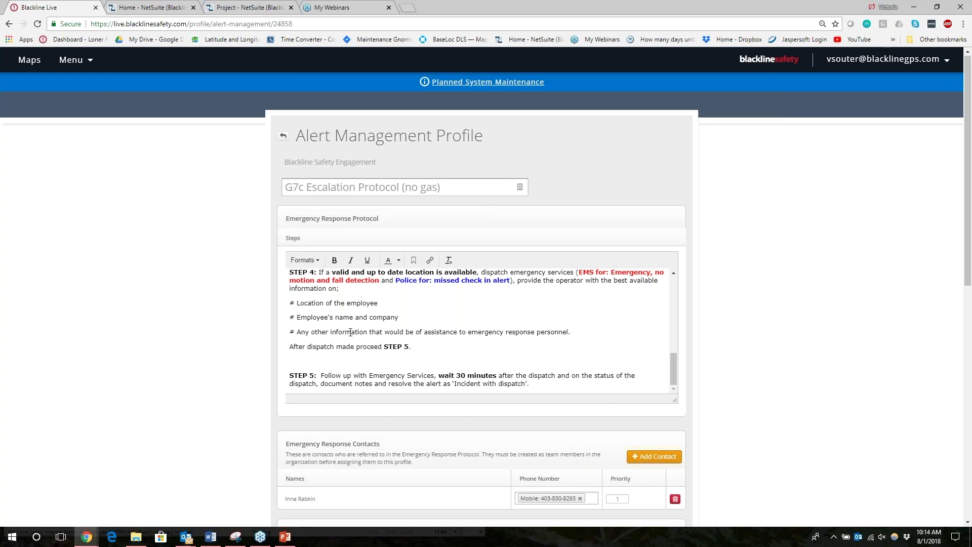
{"action": "scroll", "coordinate": [350, 332], "scroll_direction": "down", "scroll_amount": 1}
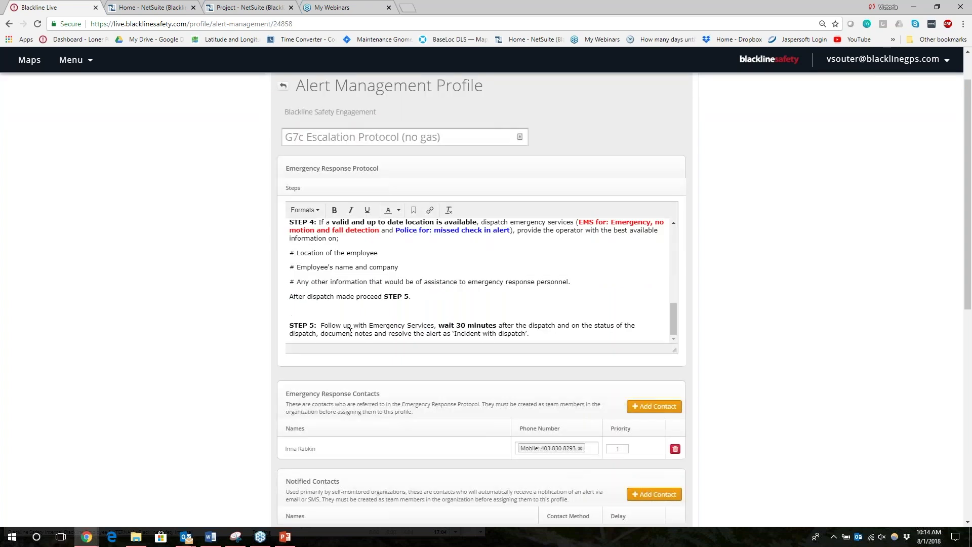
{"action": "scroll", "coordinate": [729, 336], "scroll_direction": "down", "scroll_amount": 3}
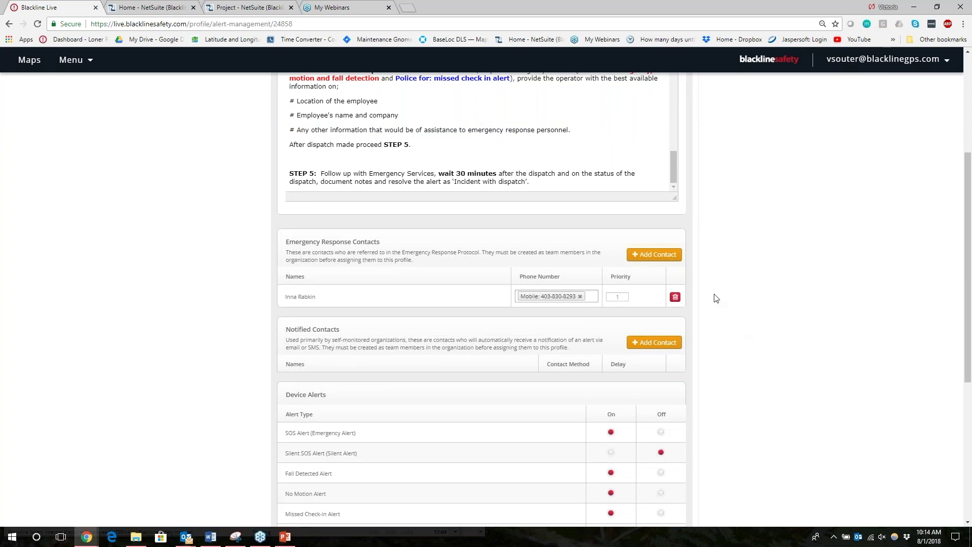
{"action": "left_click", "coordinate": [345, 129]}
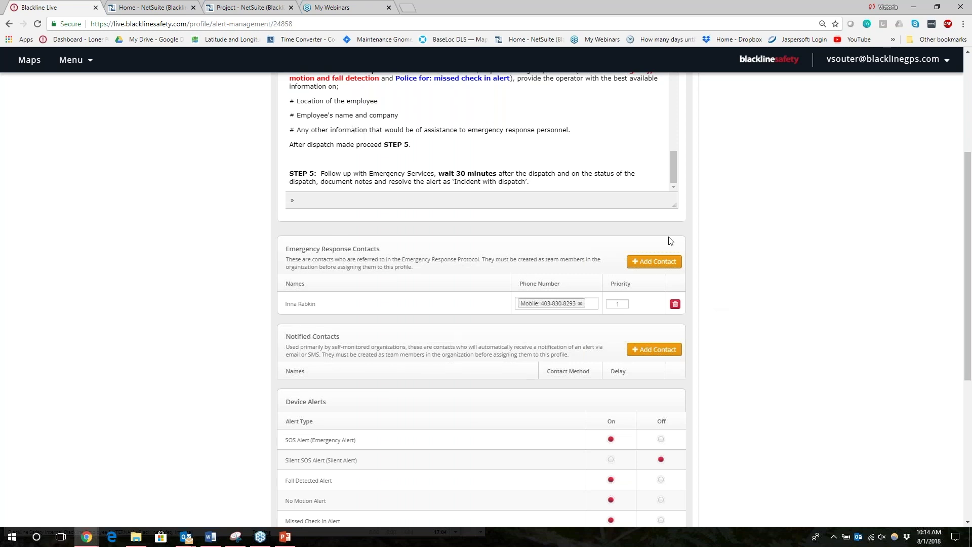
{"action": "left_click", "coordinate": [662, 263]}
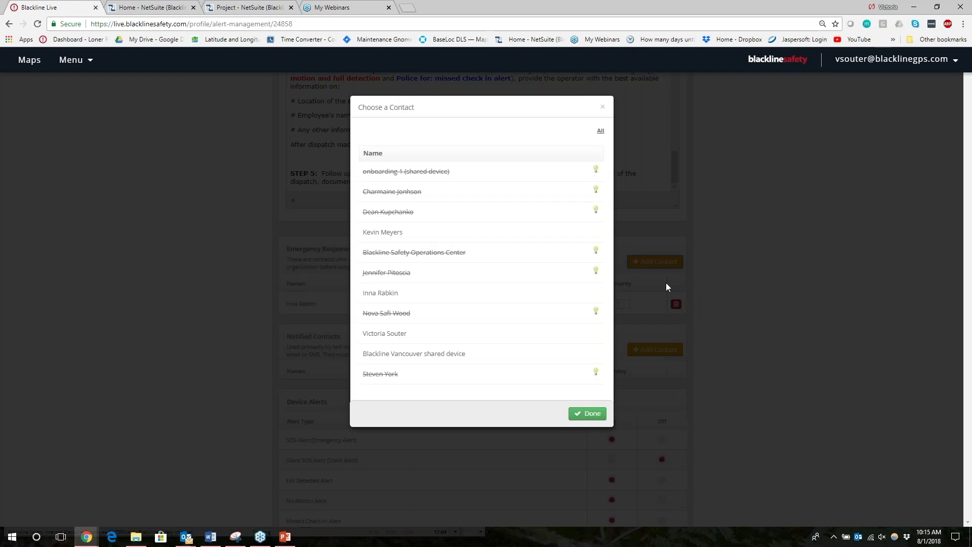
{"action": "left_click", "coordinate": [399, 237]}
{"action": "left_click", "coordinate": [409, 334]}
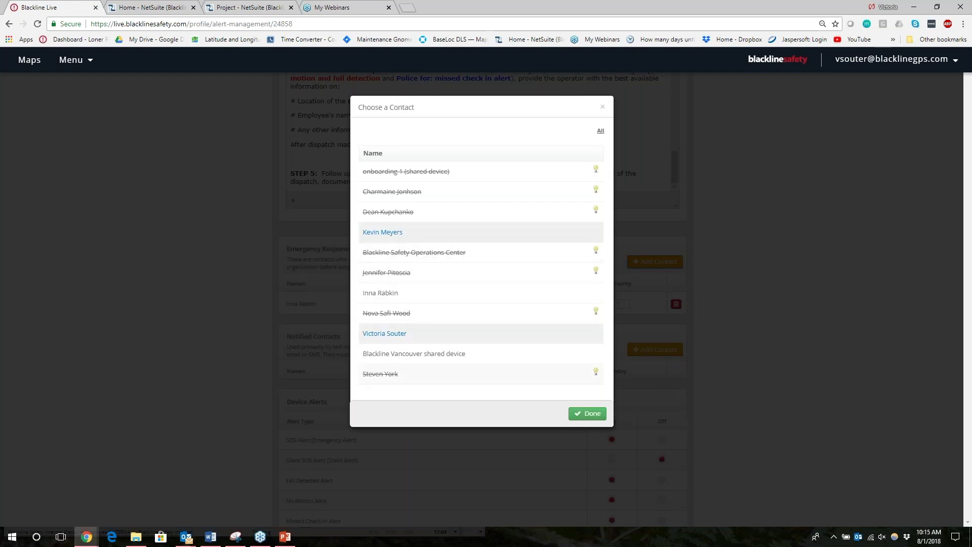
{"action": "left_click", "coordinate": [574, 418]}
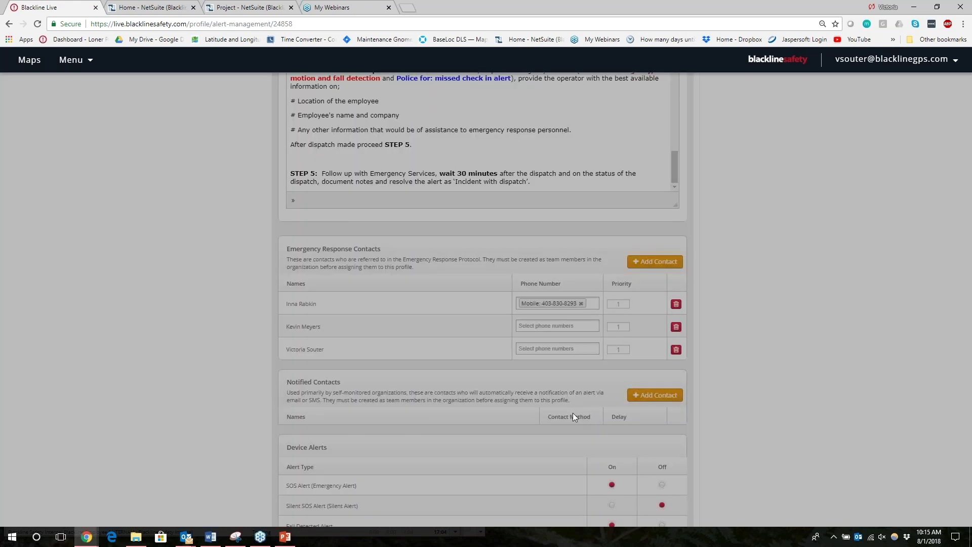
{"action": "left_click", "coordinate": [557, 325]}
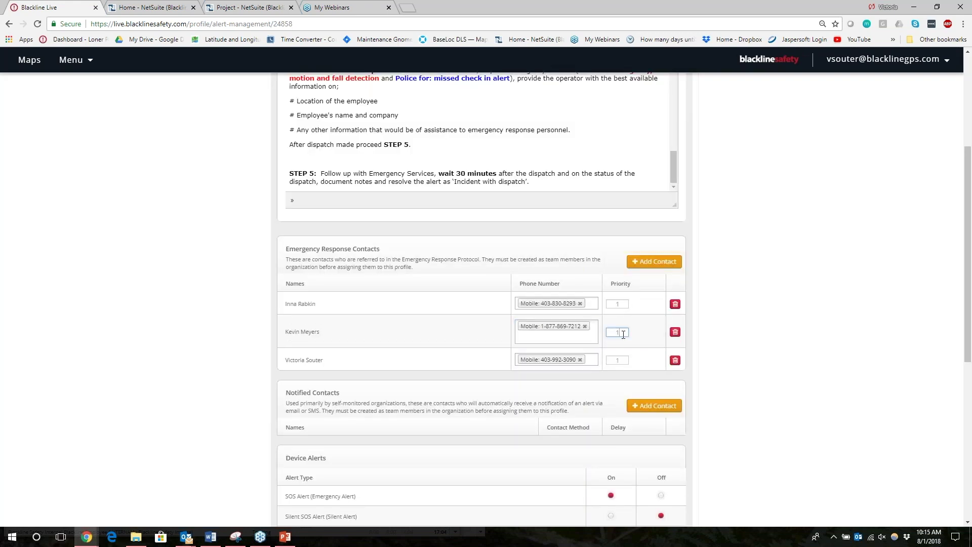
Set the priority of the second emergency response contact to 2 and of the third to 3.
{"action": "key", "text": "BackSpace"}
{"action": "type", "text": "2"}
{"action": "left_click", "coordinate": [628, 370]}
{"action": "left_click", "coordinate": [626, 360]}
{"action": "type", "text": "3"}
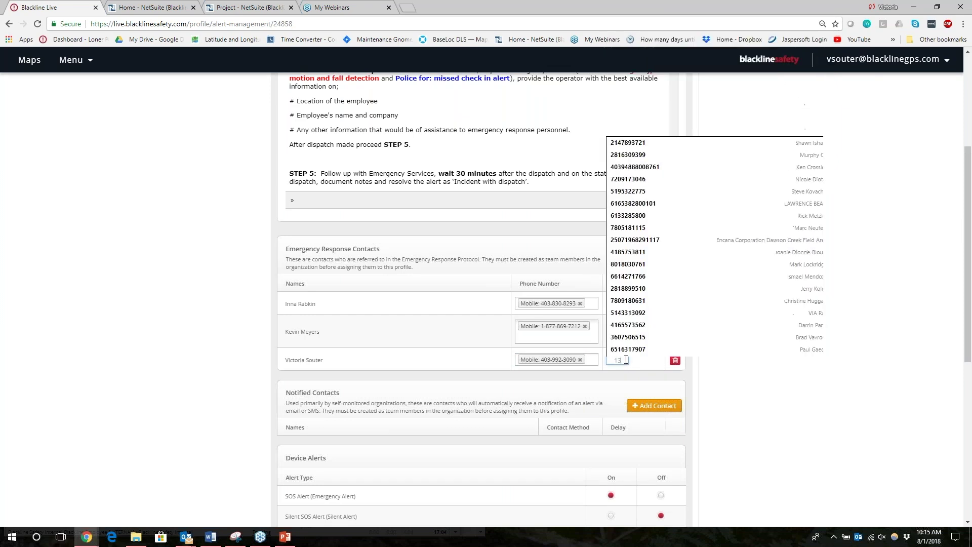
{"action": "key", "text": "BackSpace"}
{"action": "key", "text": "BackSpace"}
{"action": "type", "text": "3"}
{"action": "left_click", "coordinate": [717, 404]}
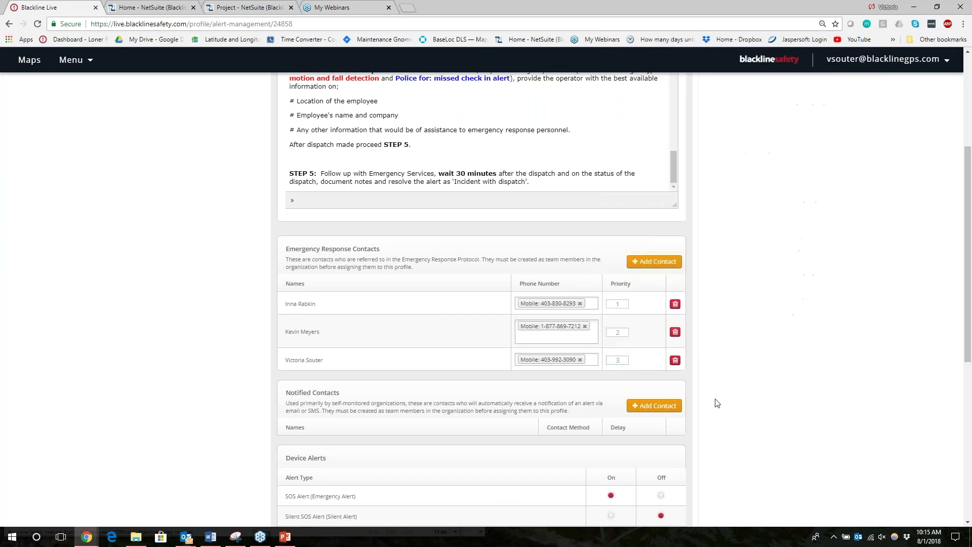
Add the priority 3 emergency response contact to the profile's notified contacts.
{"action": "left_click", "coordinate": [659, 406]}
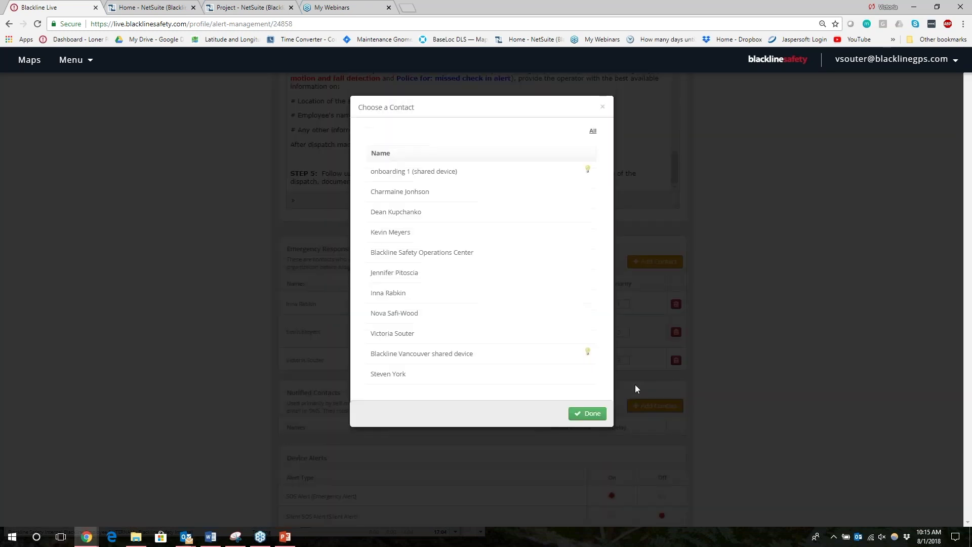
{"action": "left_click", "coordinate": [405, 338]}
{"action": "left_click", "coordinate": [587, 415]}
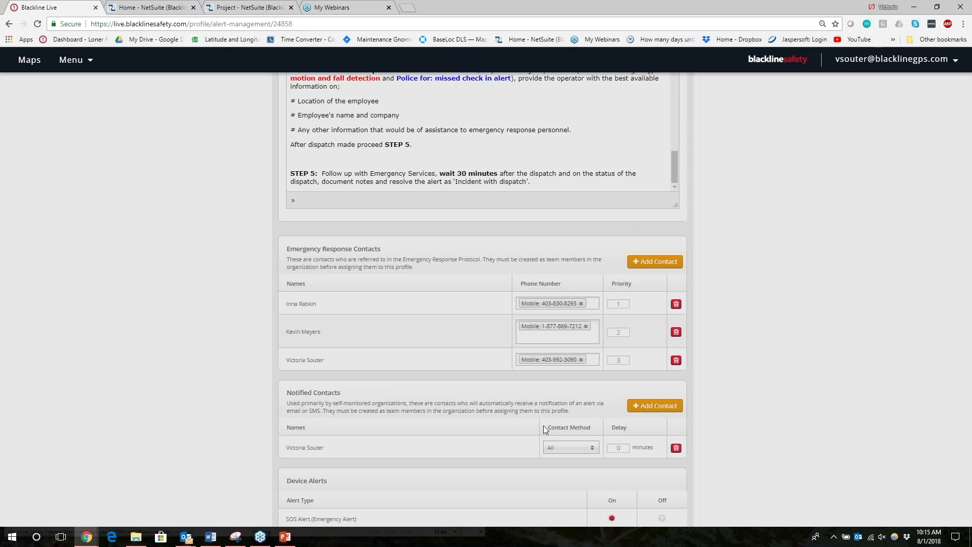
Review the profile's device alerts, especially Logged On, Logged Off, Network Timeout and Low Battery, and its emergency response protocol and contacts.
{"action": "scroll", "coordinate": [587, 380], "scroll_direction": "down", "scroll_amount": 2}
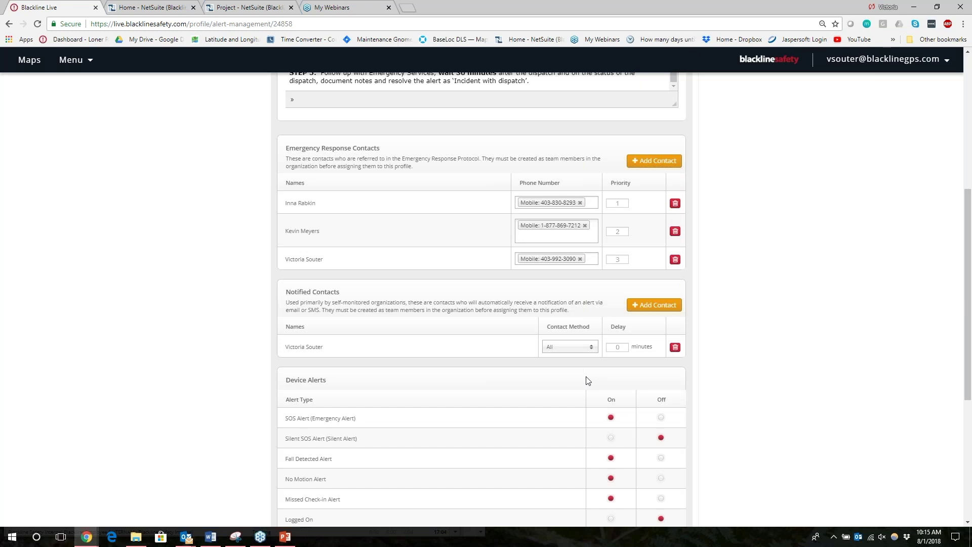
{"action": "scroll", "coordinate": [588, 380], "scroll_direction": "down", "scroll_amount": 3}
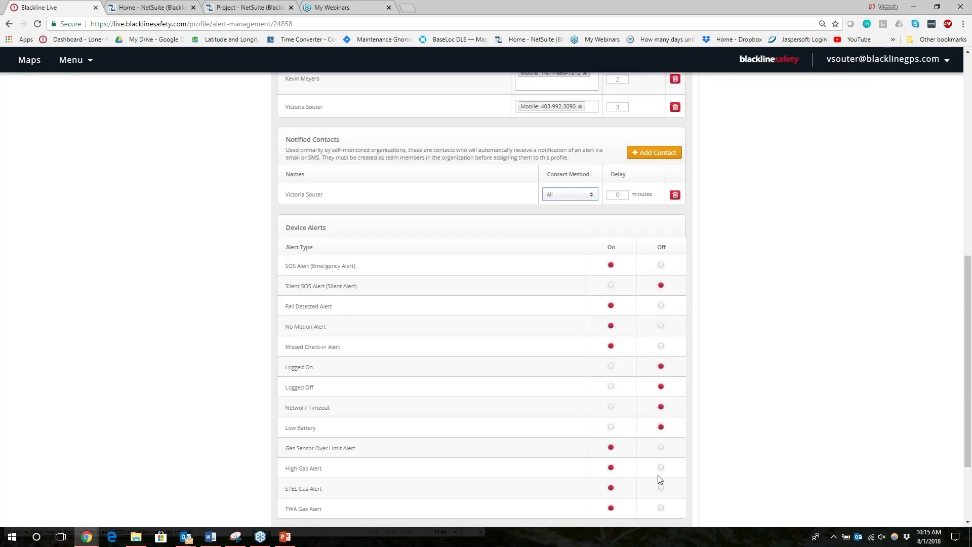
{"action": "left_click", "coordinate": [616, 275]}
{"action": "left_click_drag", "start_coordinate": [286, 368], "coordinate": [348, 428]}
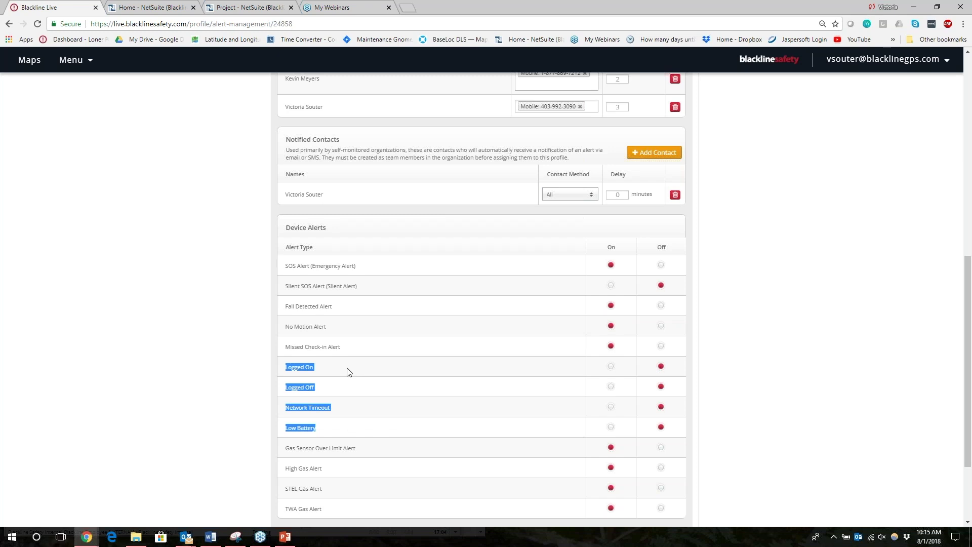
{"action": "scroll", "coordinate": [964, 300], "scroll_direction": "up", "scroll_amount": 2}
{"action": "scroll", "coordinate": [964, 300], "scroll_direction": "up", "scroll_amount": 7}
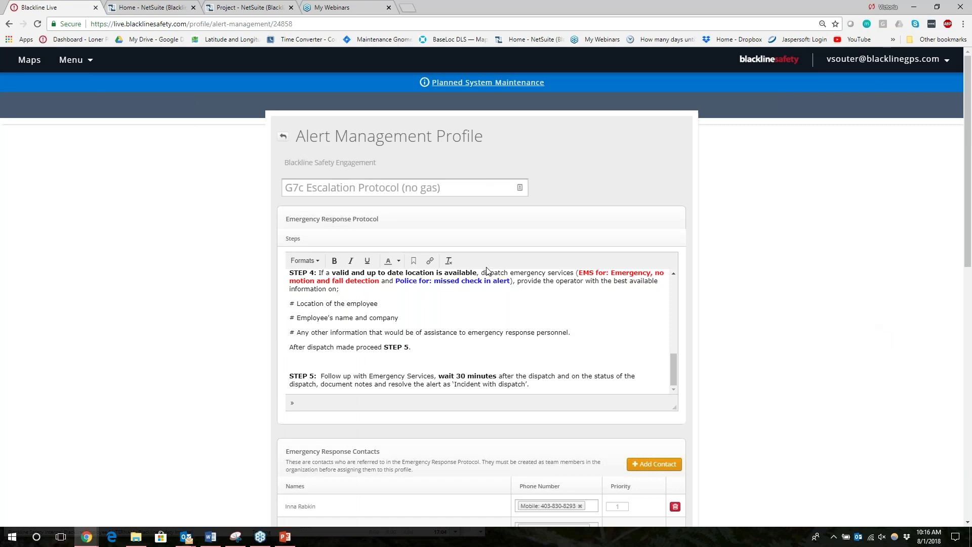
{"action": "scroll", "coordinate": [520, 342], "scroll_direction": "up", "scroll_amount": 10}
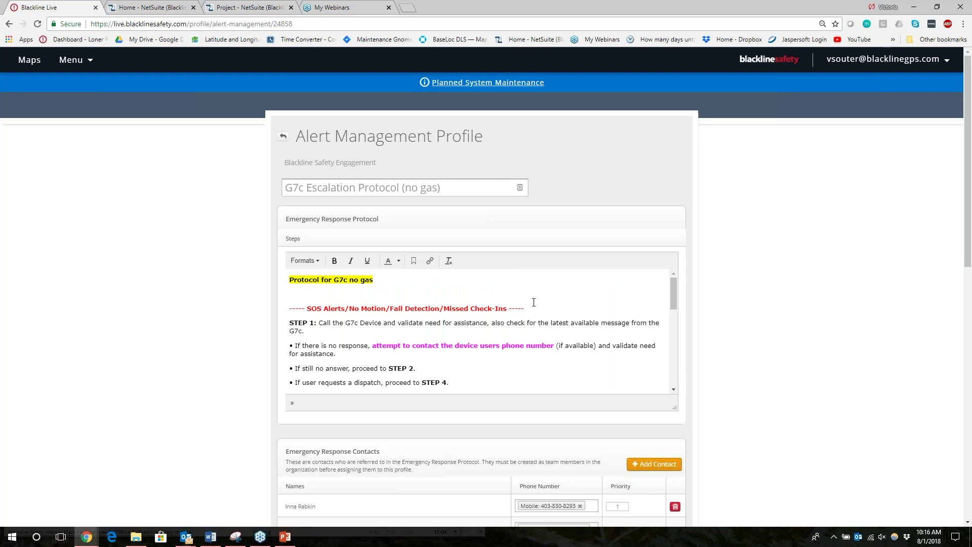
{"action": "scroll", "coordinate": [693, 301], "scroll_direction": "down", "scroll_amount": 5}
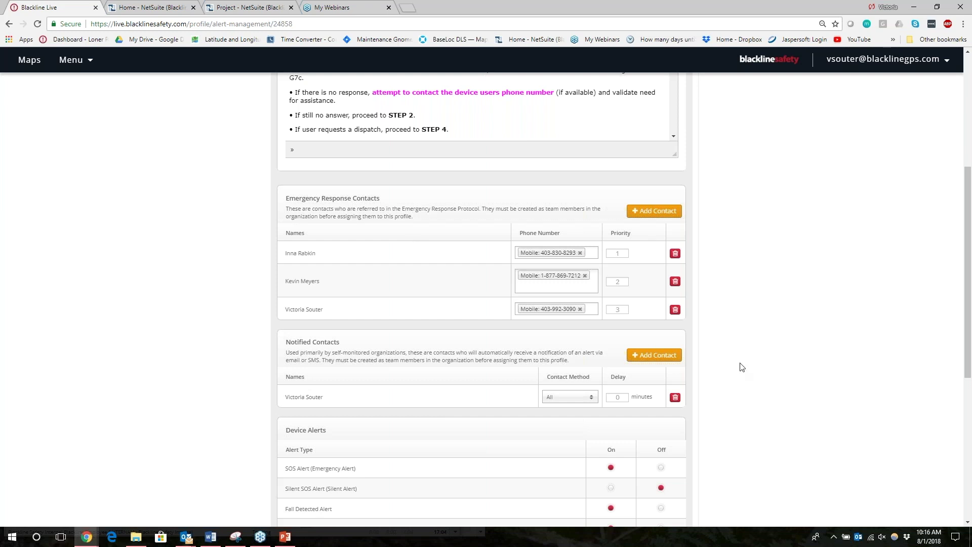
{"action": "scroll", "coordinate": [741, 367], "scroll_direction": "down", "scroll_amount": 2}
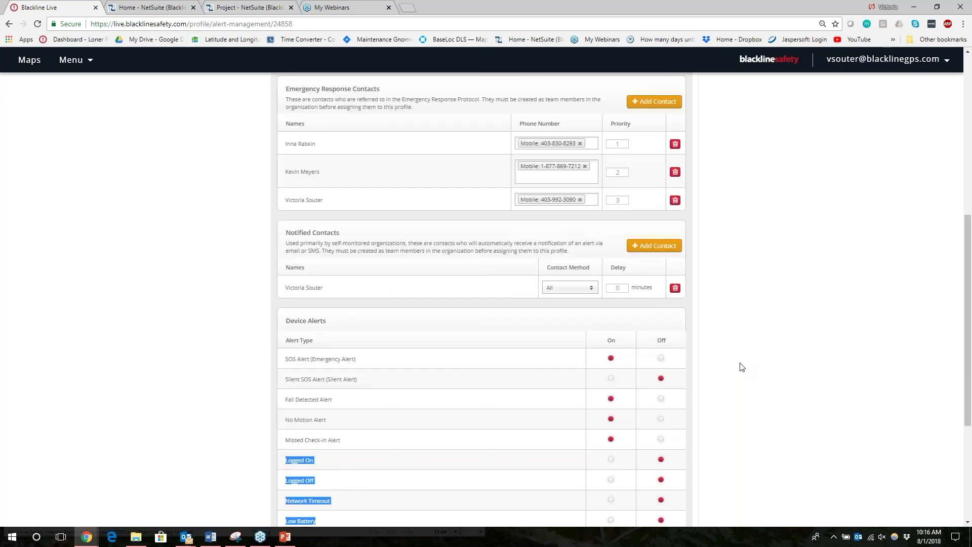
{"action": "scroll", "coordinate": [741, 367], "scroll_direction": "down", "scroll_amount": 1}
{"action": "left_click", "coordinate": [742, 367]}
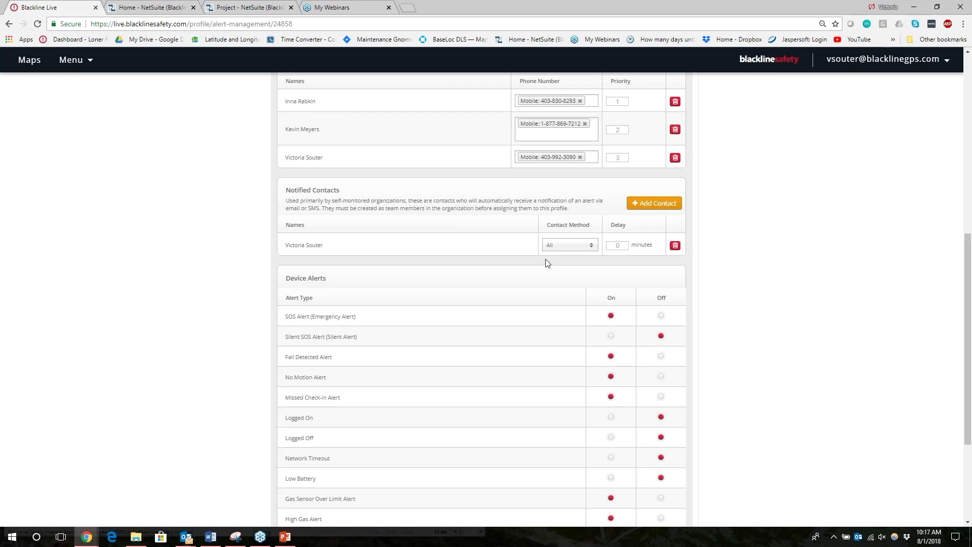
Add the three people listed directly below onboarding 1 (shared device) as notified contacts and remove all emergency response contacts.
{"action": "left_click", "coordinate": [646, 205]}
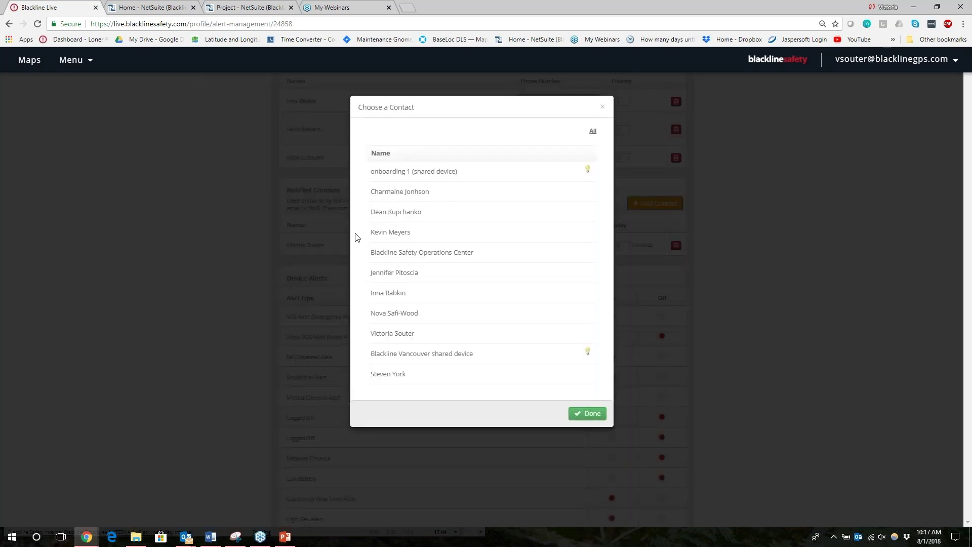
{"action": "left_click", "coordinate": [389, 234]}
{"action": "left_click", "coordinate": [396, 214]}
{"action": "left_click", "coordinate": [399, 197]}
{"action": "left_click", "coordinate": [580, 414]}
{"action": "left_click", "coordinate": [675, 101]}
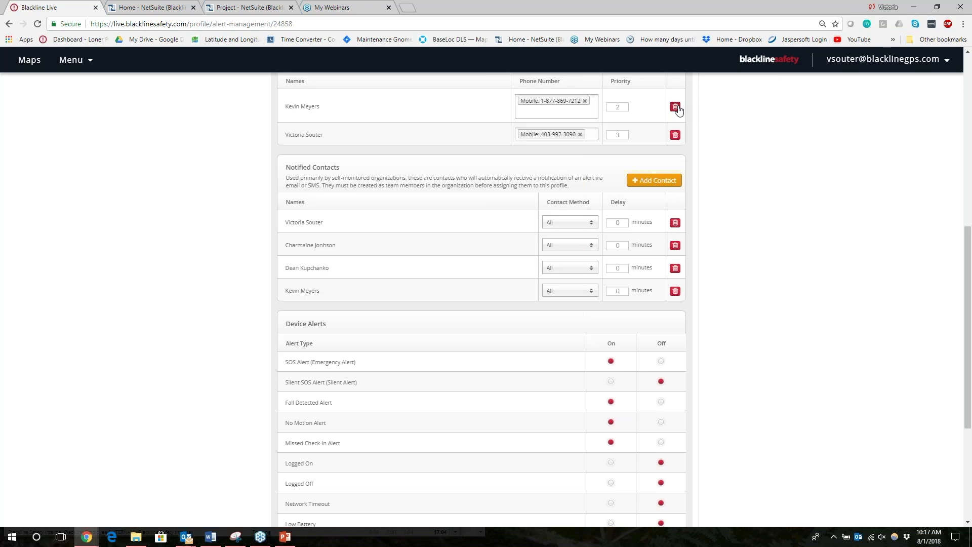
{"action": "left_click", "coordinate": [675, 108]}
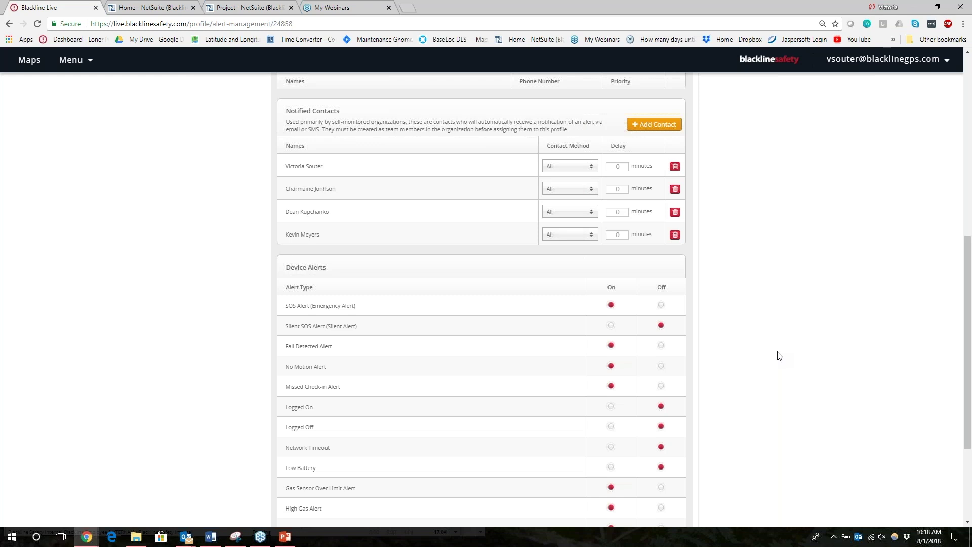
Stagger the notified contacts' delays, with 4 minutes for the third contact and 6 minutes for the fourth.
{"action": "left_click", "coordinate": [627, 190]}
{"action": "left_click", "coordinate": [747, 248]}
{"action": "left_click_drag", "start_coordinate": [622, 212], "coordinate": [580, 212]}
{"action": "type", "text": "4"}
{"action": "left_click", "coordinate": [706, 297]}
{"action": "double_click", "coordinate": [623, 234]}
{"action": "type", "text": "6"}
{"action": "left_click", "coordinate": [770, 246]}
Add onboarding 1 (shared device) to the profile's device users and save the alert profile.
{"action": "scroll", "coordinate": [759, 306], "scroll_direction": "down", "scroll_amount": 3}
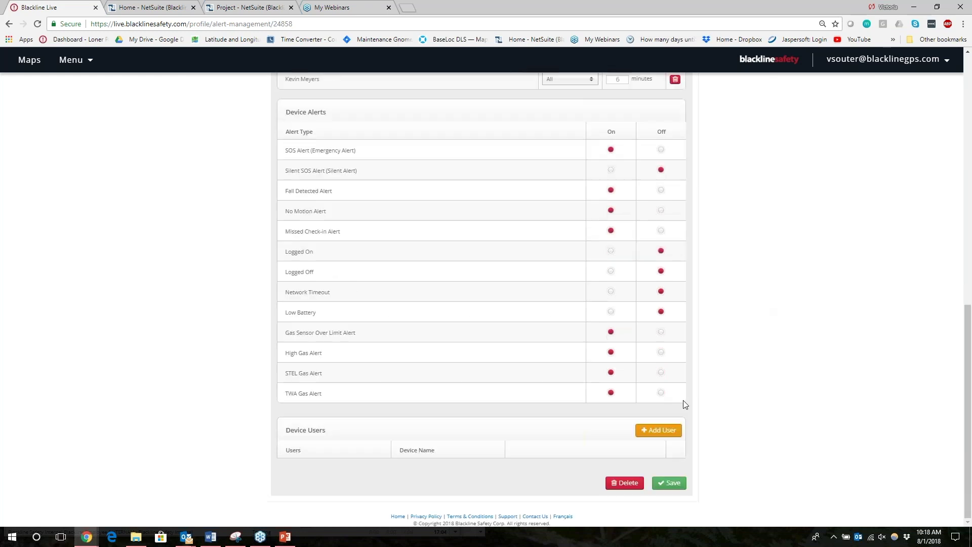
{"action": "left_click", "coordinate": [669, 431]}
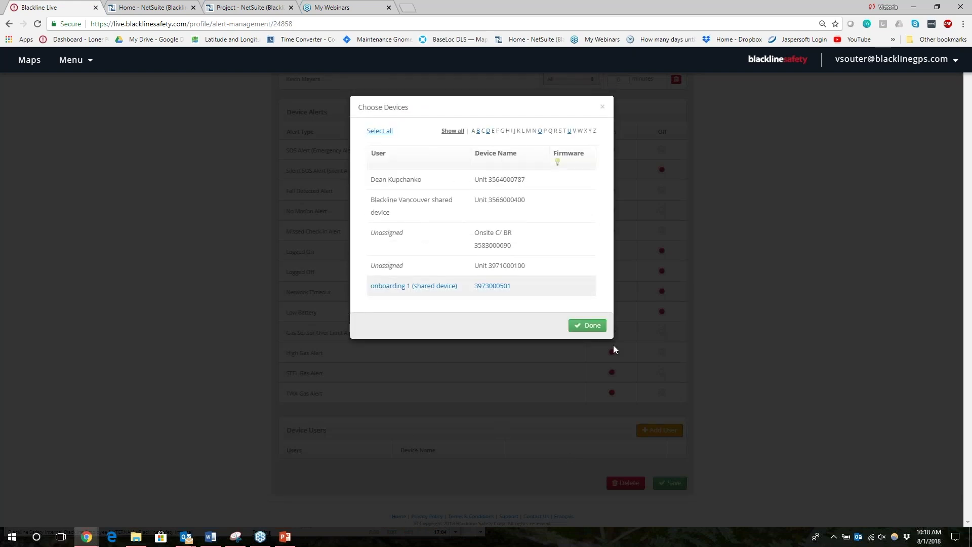
{"action": "left_click", "coordinate": [587, 325]}
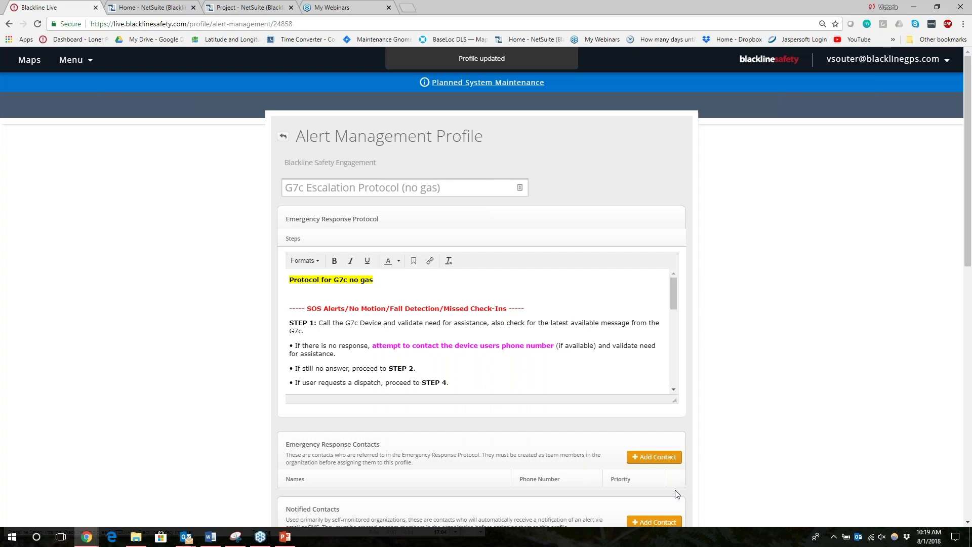
{"action": "left_click", "coordinate": [284, 139]}
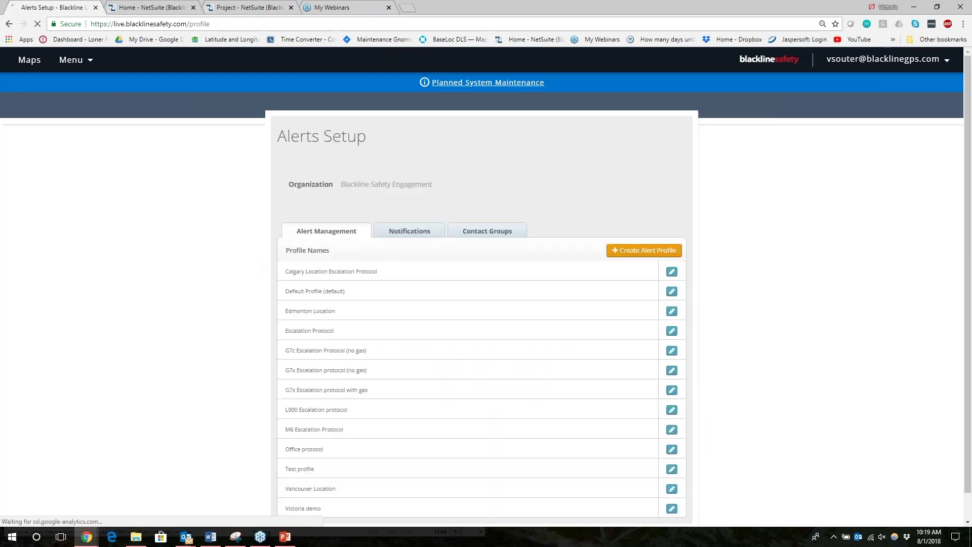
Review the organization's notification profiles and the contact groups, from Account Administrator through Service Outage Notification.
{"action": "left_click", "coordinate": [409, 230]}
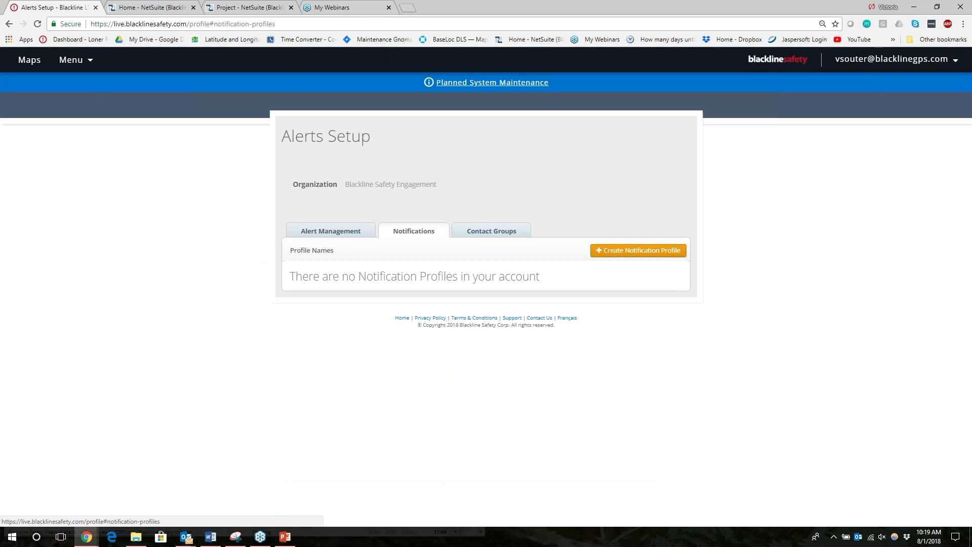
{"action": "left_click", "coordinate": [489, 232]}
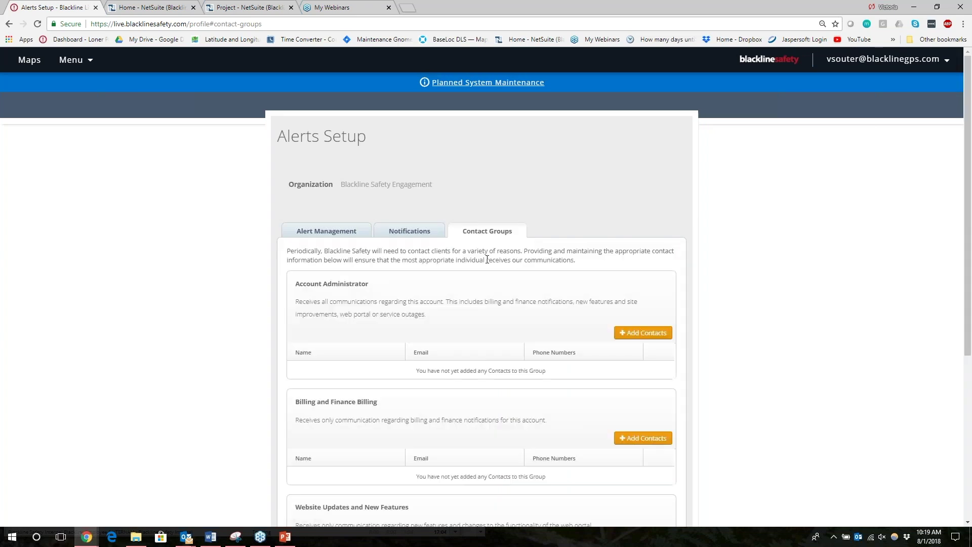
{"action": "scroll", "coordinate": [487, 259], "scroll_direction": "down", "scroll_amount": 3}
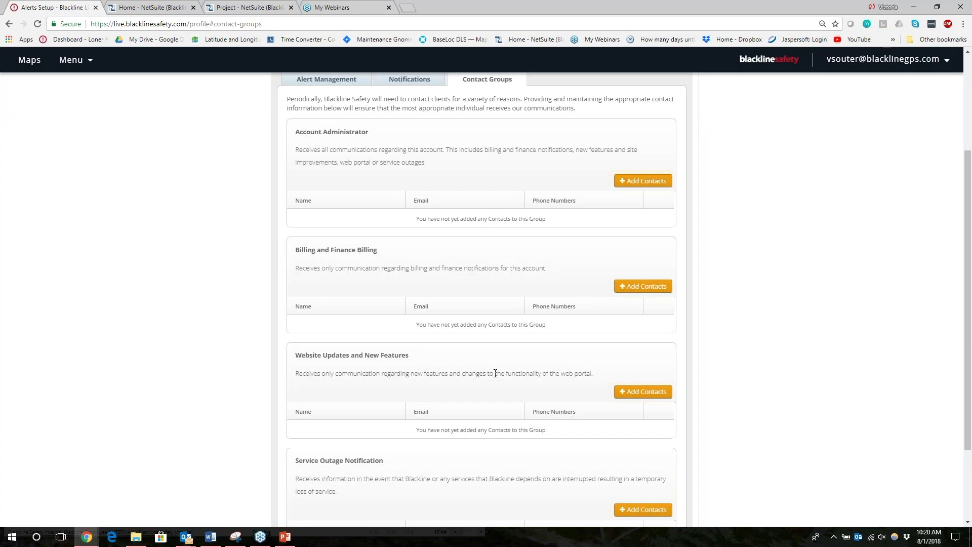
{"action": "scroll", "coordinate": [499, 371], "scroll_direction": "up", "scroll_amount": 1}
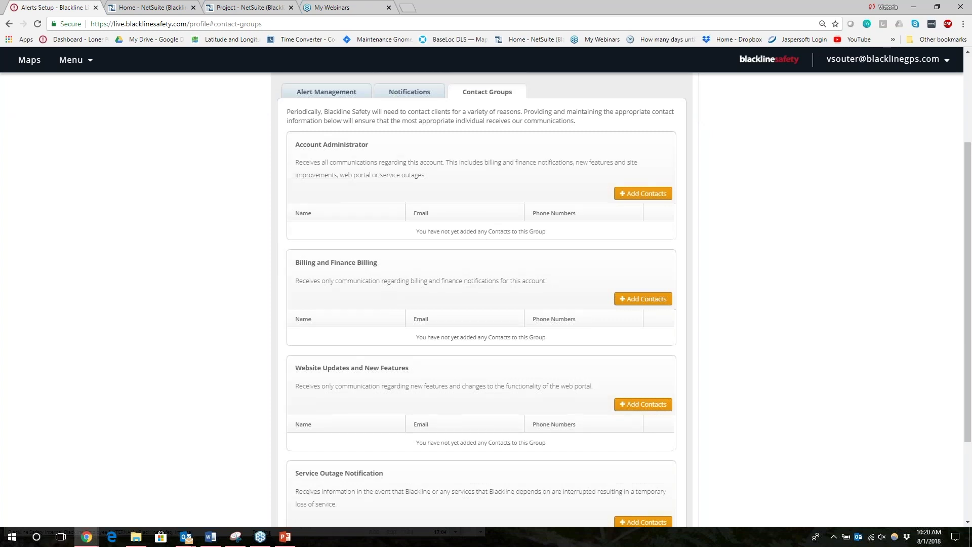
{"action": "scroll", "coordinate": [198, 130], "scroll_direction": "up", "scroll_amount": 3}
Open the organization's list of devices.
{"action": "left_click", "coordinate": [66, 64]}
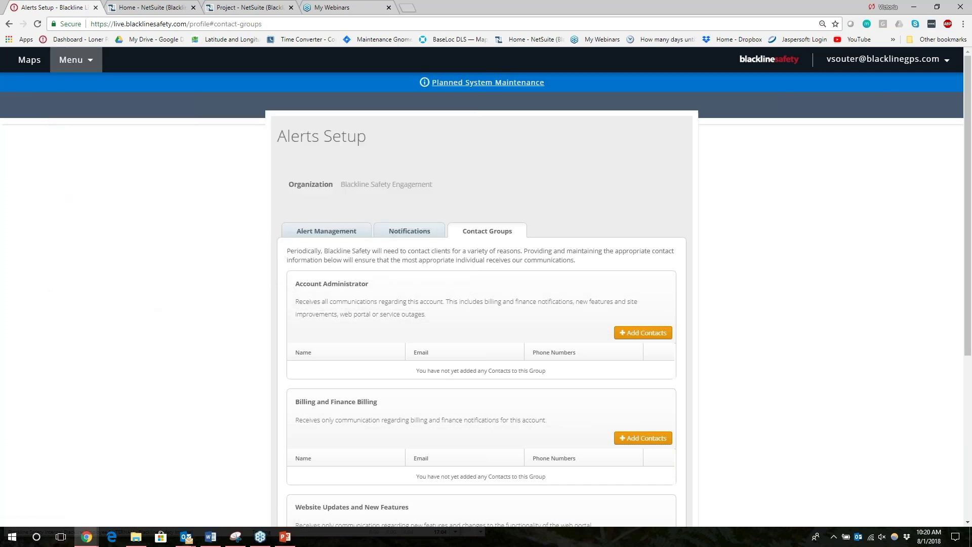
{"action": "left_click", "coordinate": [71, 59]}
{"action": "left_click", "coordinate": [73, 105]}
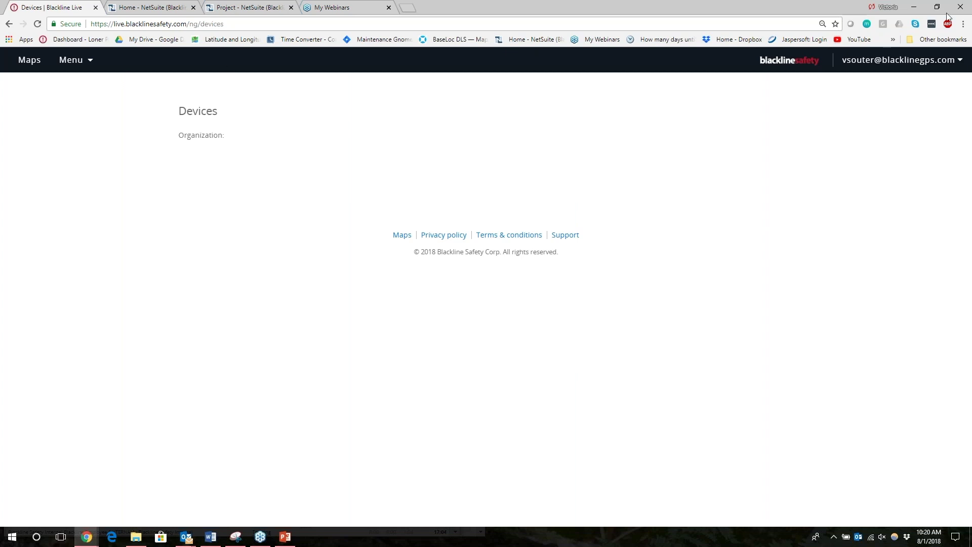
{"action": "left_click", "coordinate": [903, 68]}
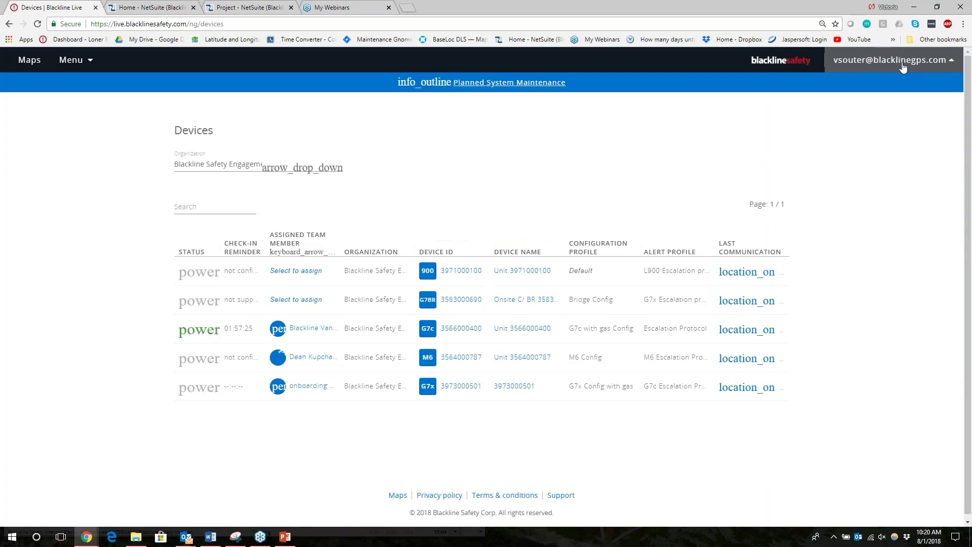
{"action": "left_click", "coordinate": [71, 61]}
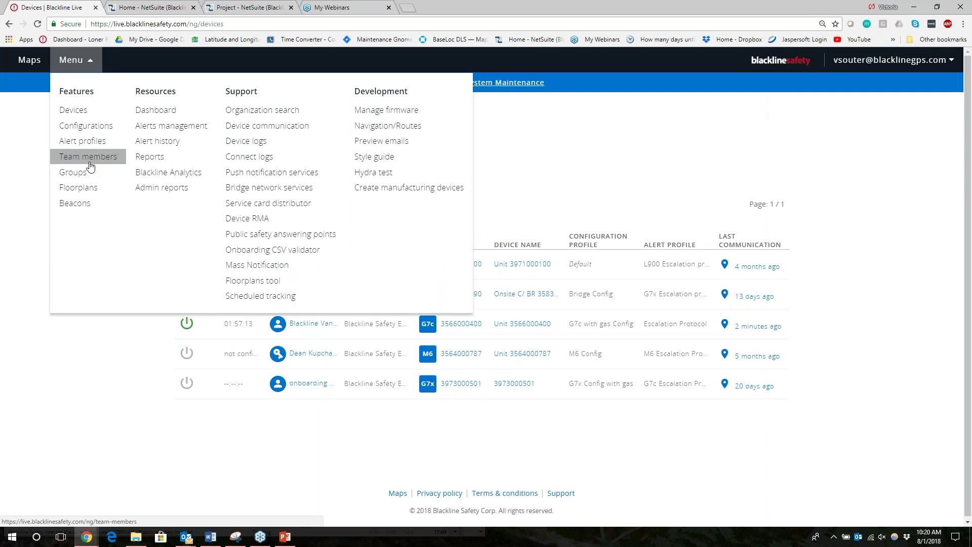
{"action": "left_click", "coordinate": [53, 403]}
{"action": "left_click", "coordinate": [79, 64]}
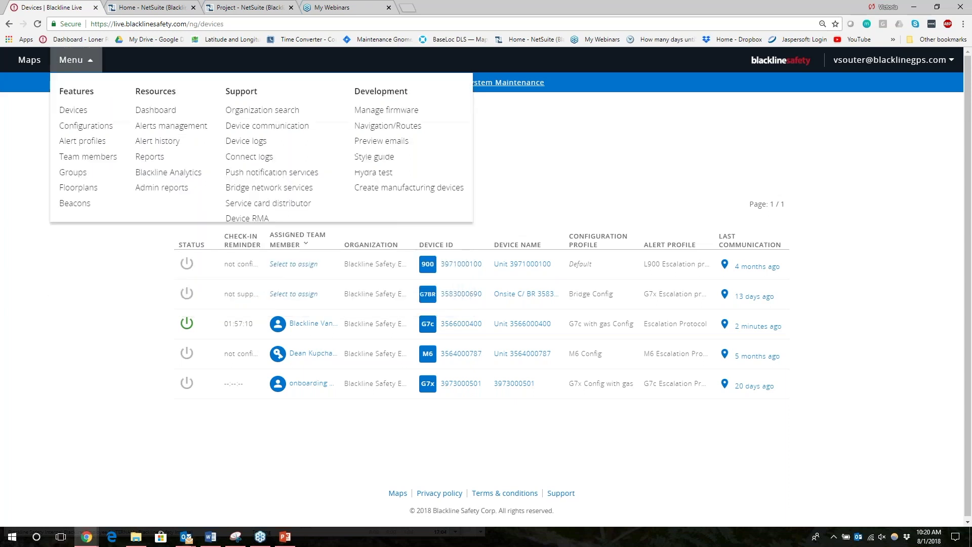
{"action": "left_click", "coordinate": [70, 394]}
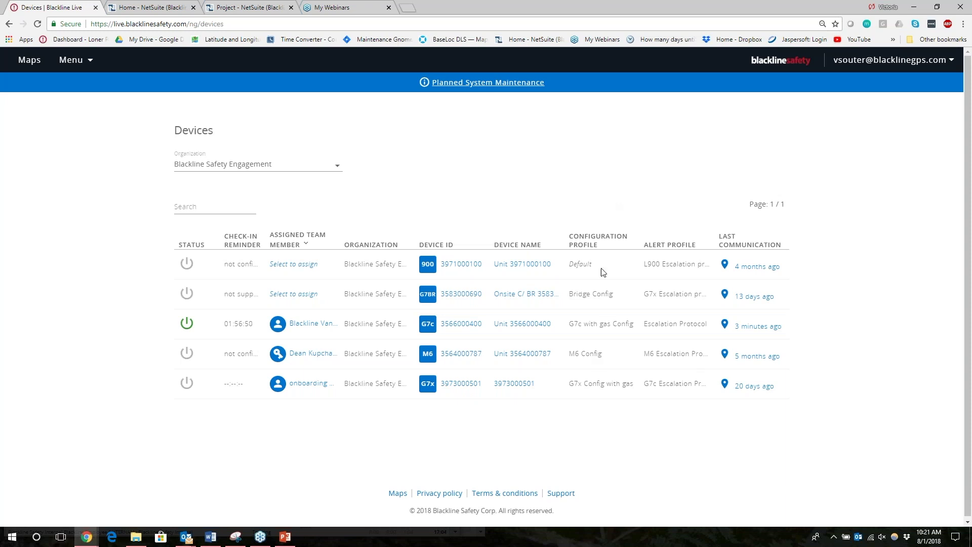
Open the G7c with gas Config configuration profile and make its name and description editable.
{"action": "left_click", "coordinate": [72, 65]}
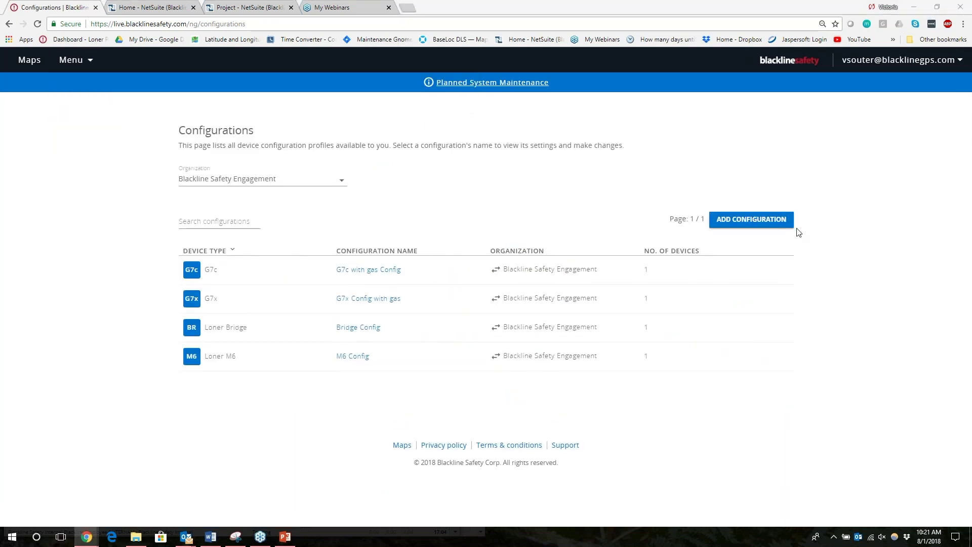
{"action": "left_click", "coordinate": [378, 272]}
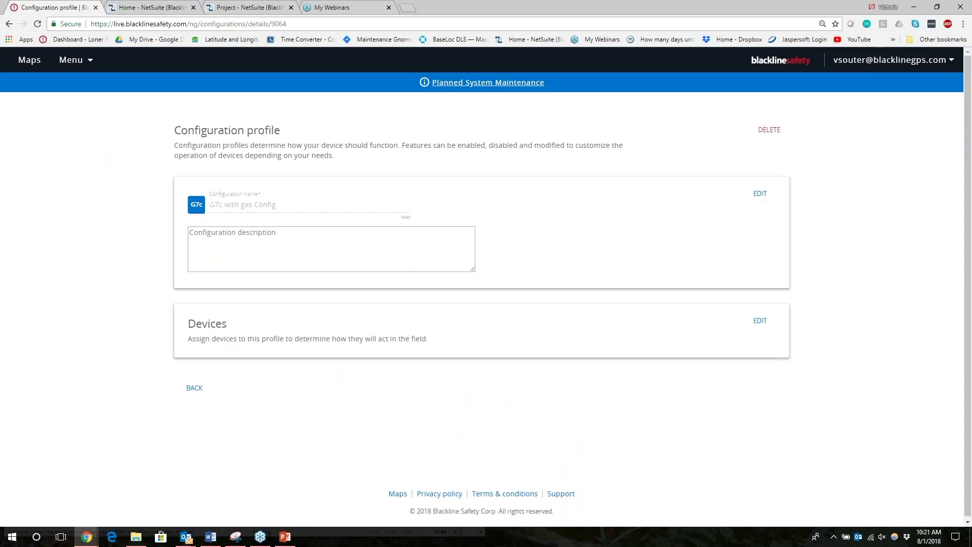
{"action": "left_click", "coordinate": [760, 195]}
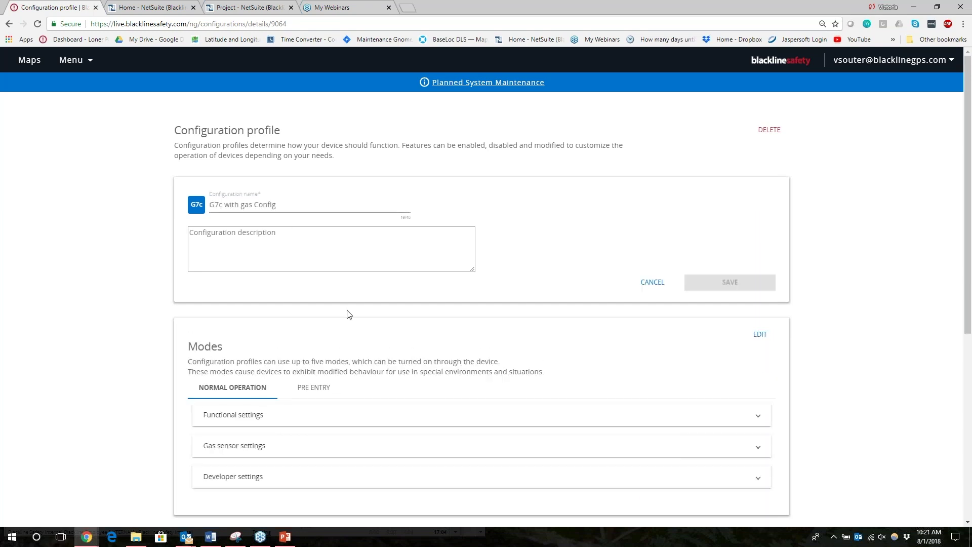
Review the functional settings of the profile's normal operation mode, including SOS alert, check-in, fall detection, no-motion detection and pending alarm.
{"action": "scroll", "coordinate": [349, 314], "scroll_direction": "down", "scroll_amount": 1}
{"action": "scroll", "coordinate": [481, 303], "scroll_direction": "down", "scroll_amount": 1}
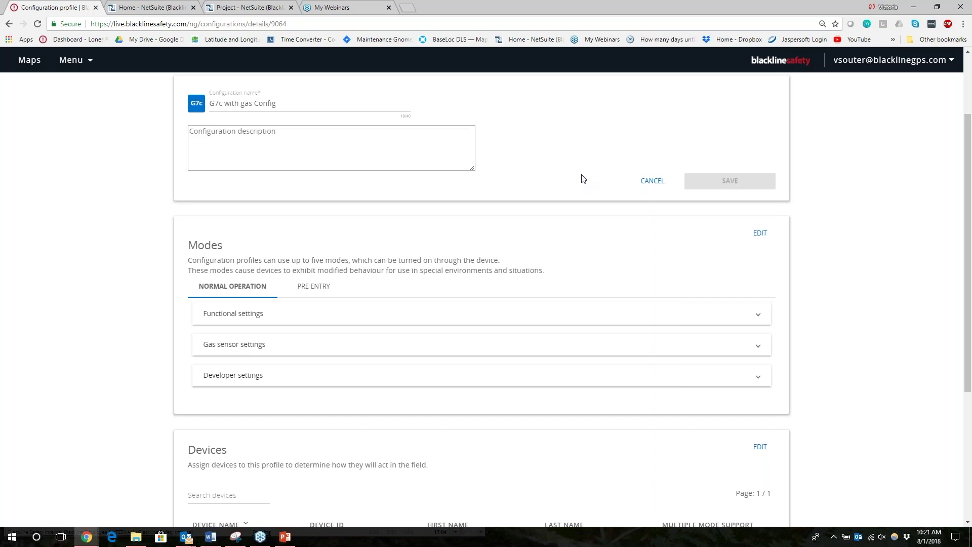
{"action": "left_click", "coordinate": [238, 323]}
{"action": "scroll", "coordinate": [238, 323], "scroll_direction": "down", "scroll_amount": 4}
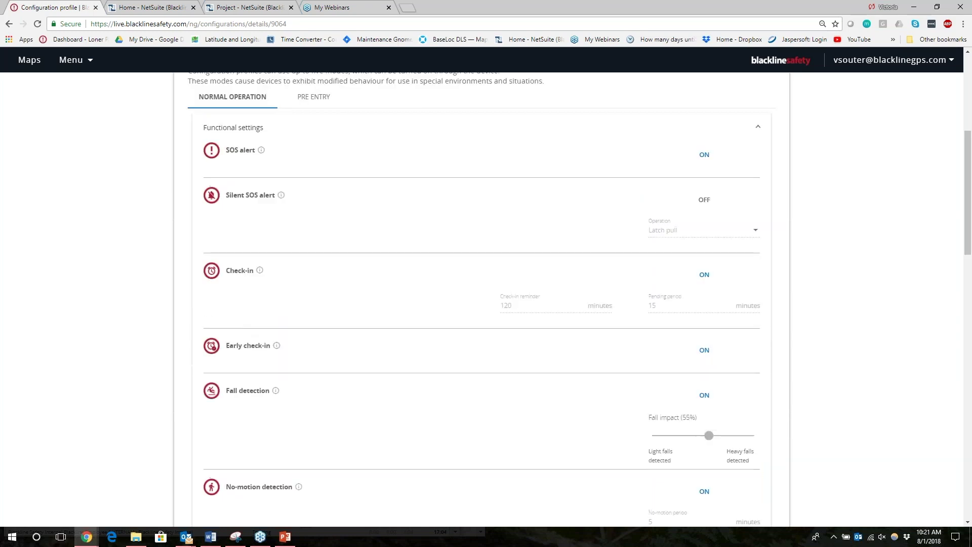
{"action": "scroll", "coordinate": [267, 330], "scroll_direction": "up", "scroll_amount": 2}
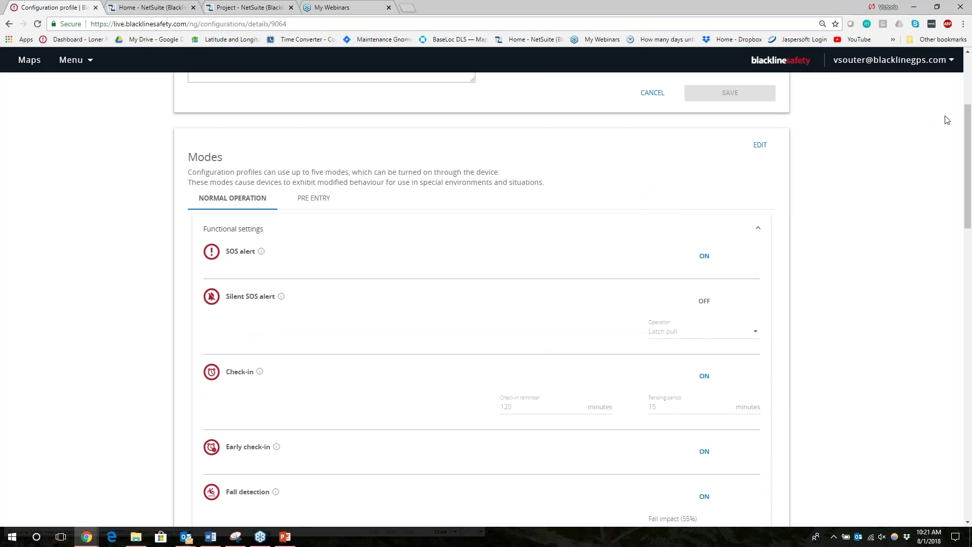
{"action": "scroll", "coordinate": [636, 269], "scroll_direction": "down", "scroll_amount": 5}
{"action": "scroll", "coordinate": [637, 270], "scroll_direction": "down", "scroll_amount": 3}
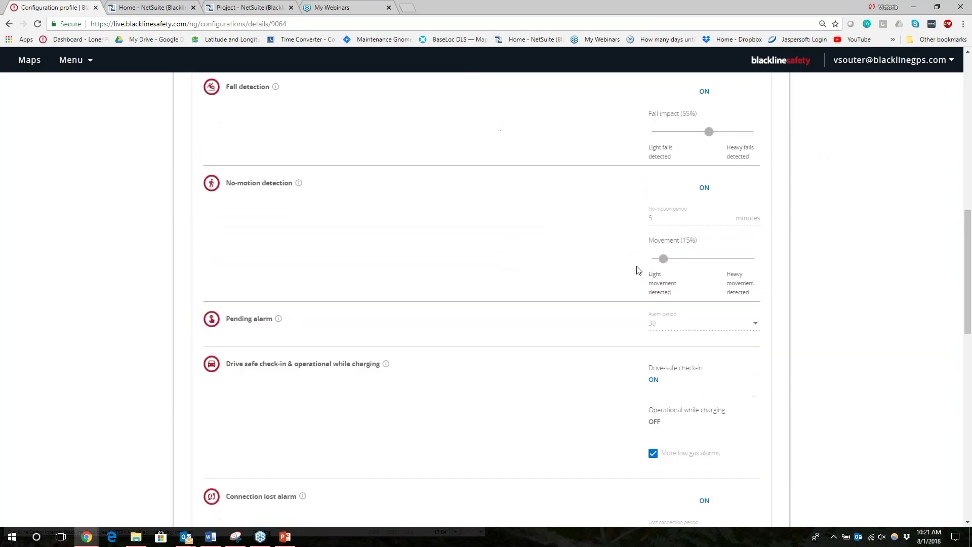
{"action": "scroll", "coordinate": [747, 302], "scroll_direction": "up", "scroll_amount": 7}
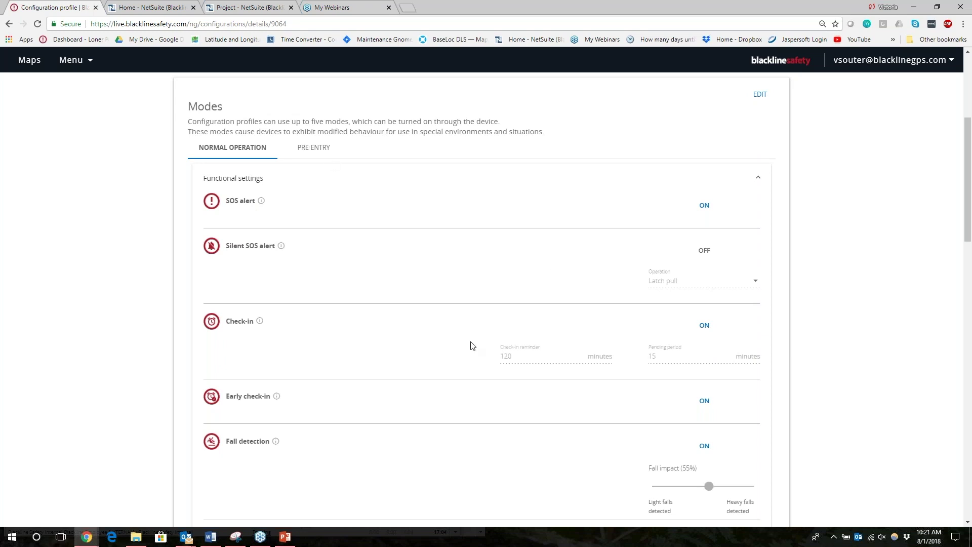
{"action": "scroll", "coordinate": [472, 346], "scroll_direction": "down", "scroll_amount": 1}
{"action": "scroll", "coordinate": [472, 346], "scroll_direction": "down", "scroll_amount": 2}
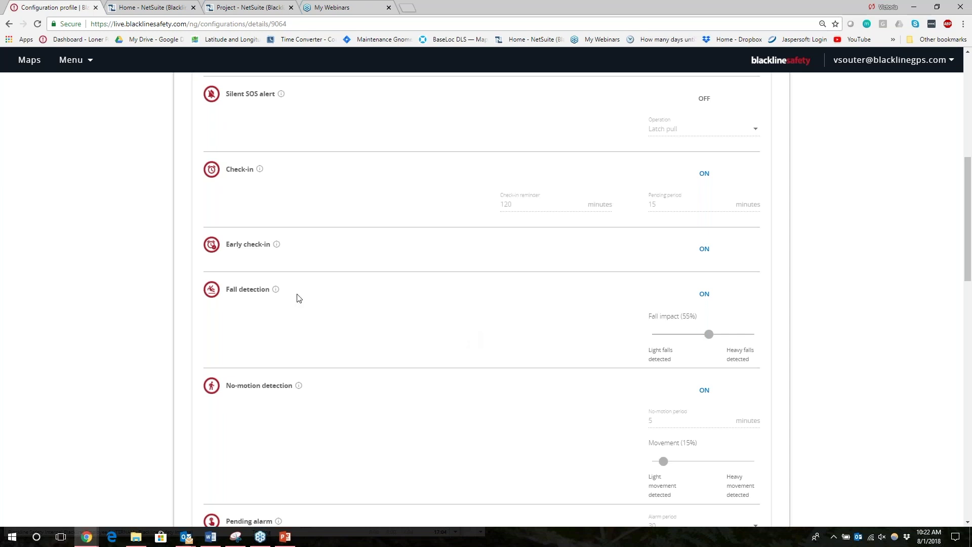
Read the explanation of fall detection and look over the remaining functional settings through the available messages.
{"action": "left_click", "coordinate": [277, 293]}
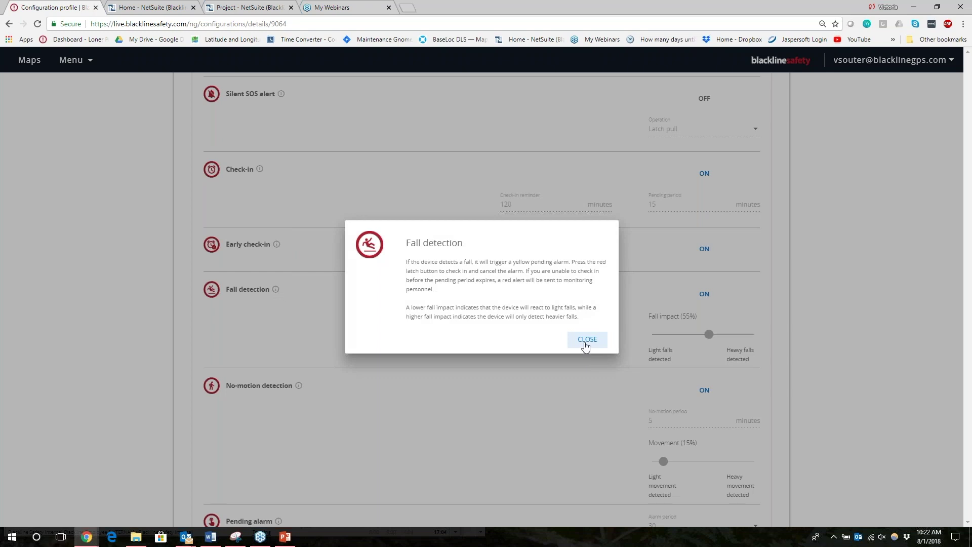
{"action": "left_click", "coordinate": [586, 345]}
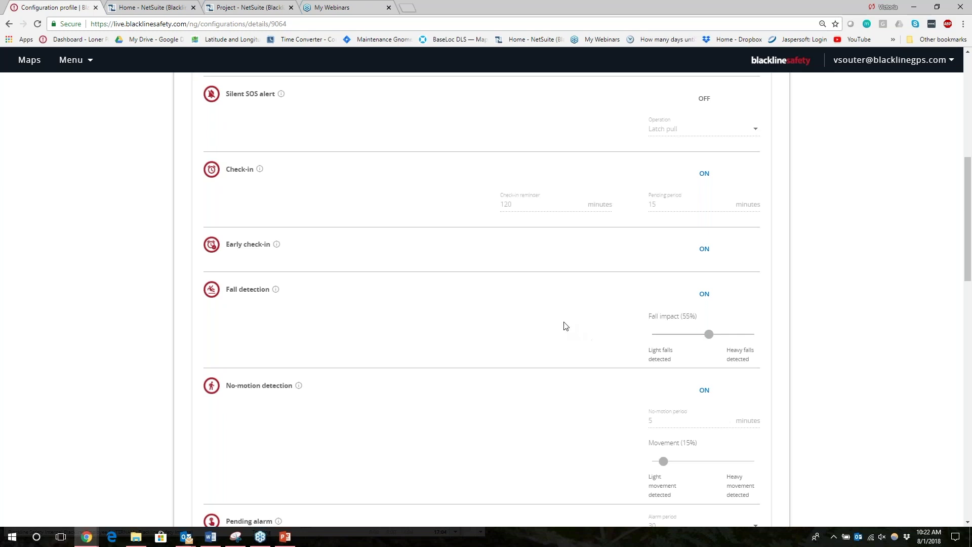
{"action": "scroll", "coordinate": [530, 343], "scroll_direction": "down", "scroll_amount": 13}
{"action": "scroll", "coordinate": [530, 340], "scroll_direction": "down", "scroll_amount": 1}
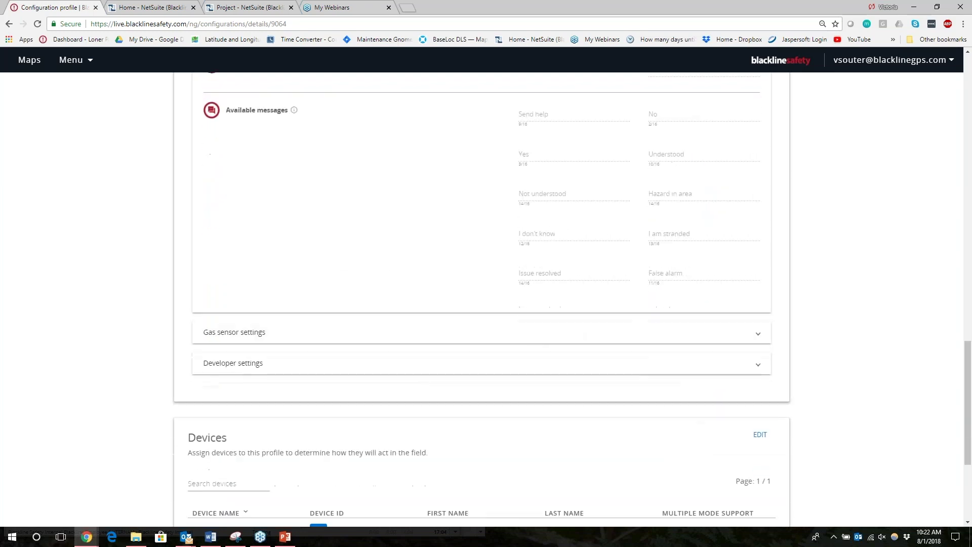
{"action": "scroll", "coordinate": [257, 334], "scroll_direction": "up", "scroll_amount": 1}
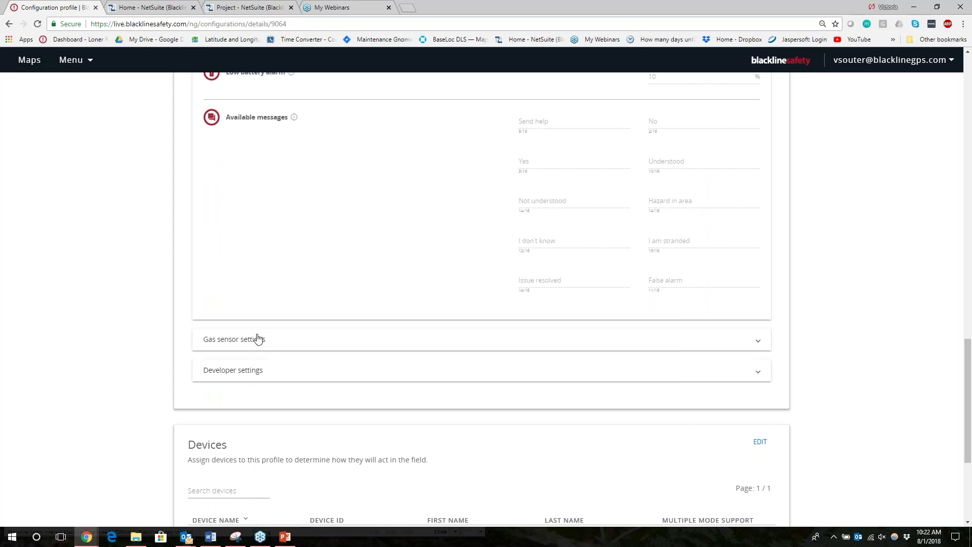
Review the gas sensor settings of normal operation, covering bump test and calibration intervals, TWA method, and the H2S, LEL and oxygen thresholds.
{"action": "left_click", "coordinate": [258, 339]}
{"action": "scroll", "coordinate": [390, 336], "scroll_direction": "down", "scroll_amount": 4}
{"action": "scroll", "coordinate": [728, 341], "scroll_direction": "up", "scroll_amount": 16}
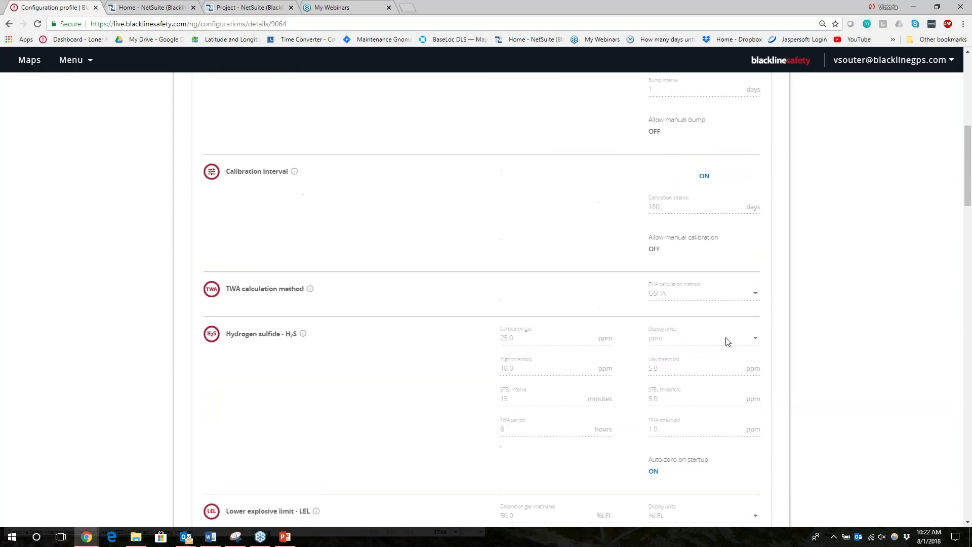
{"action": "scroll", "coordinate": [728, 342], "scroll_direction": "up", "scroll_amount": 7}
{"action": "scroll", "coordinate": [736, 355], "scroll_direction": "down", "scroll_amount": 1}
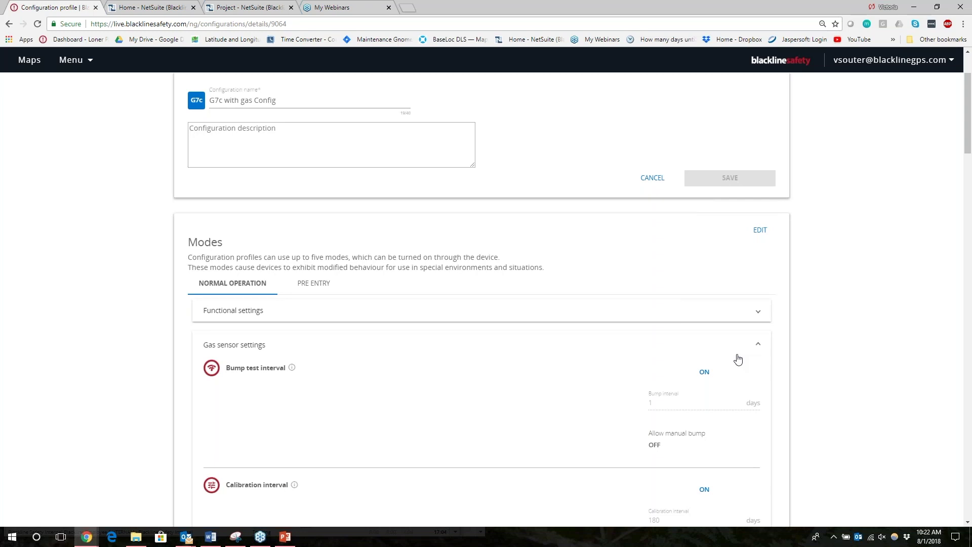
{"action": "scroll", "coordinate": [737, 358], "scroll_direction": "down", "scroll_amount": 1}
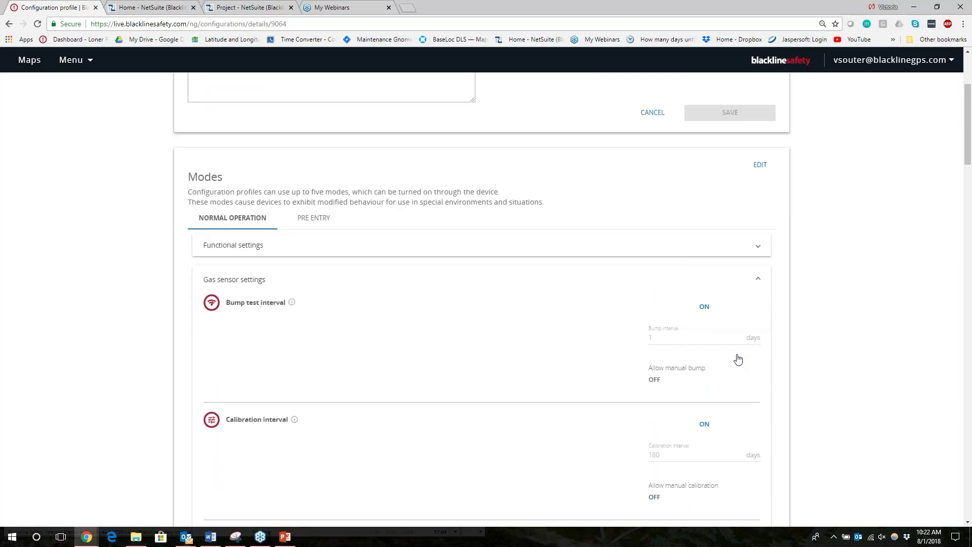
{"action": "scroll", "coordinate": [738, 359], "scroll_direction": "down", "scroll_amount": 10}
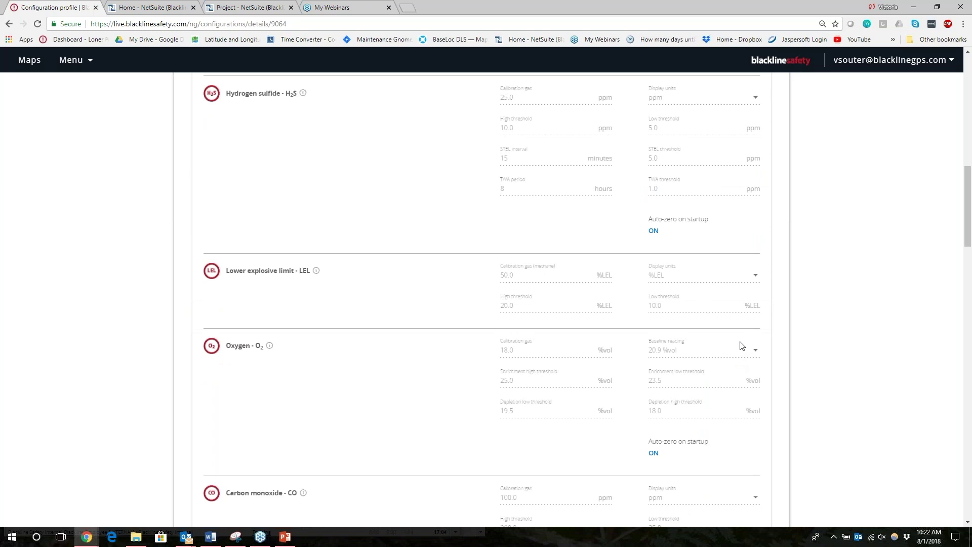
{"action": "scroll", "coordinate": [742, 346], "scroll_direction": "up", "scroll_amount": 1}
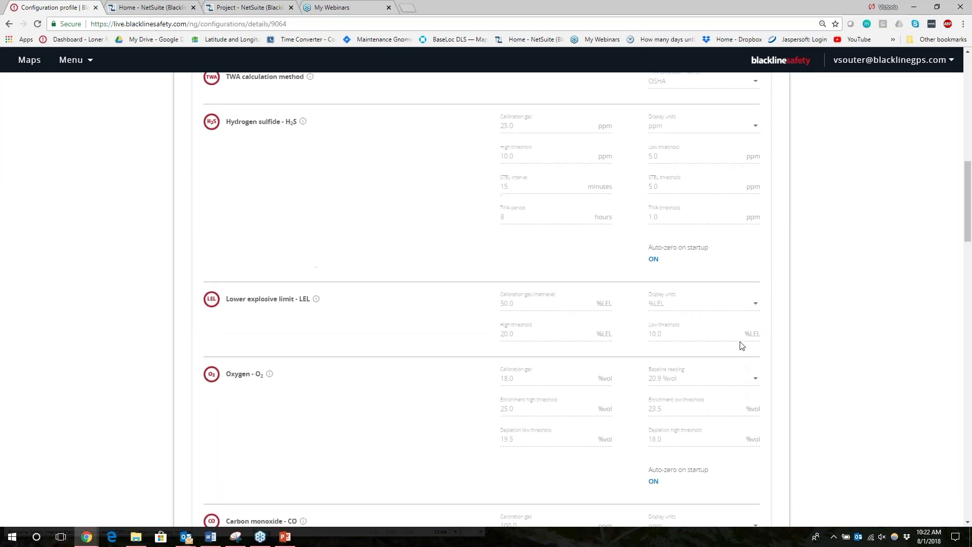
{"action": "scroll", "coordinate": [742, 346], "scroll_direction": "up", "scroll_amount": 3}
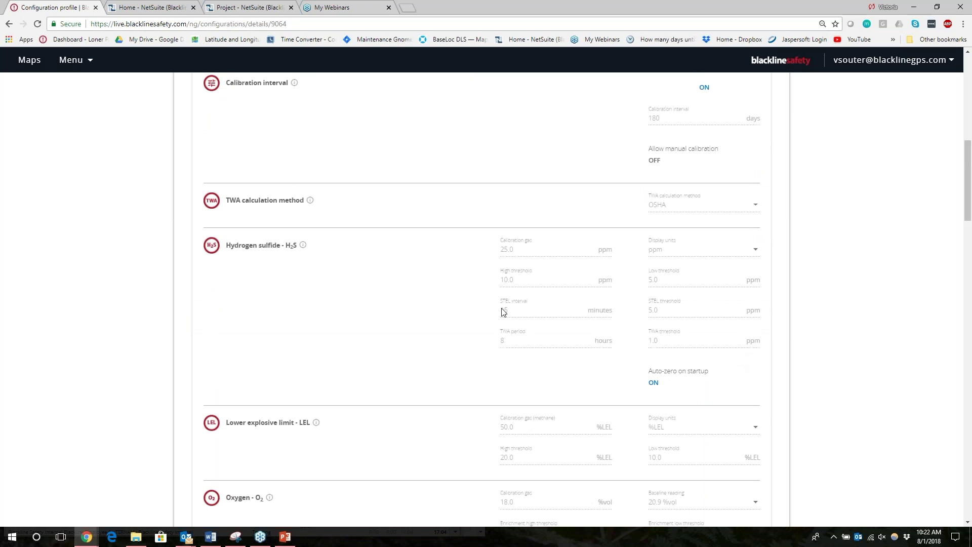
{"action": "scroll", "coordinate": [504, 312], "scroll_direction": "up", "scroll_amount": 1}
{"action": "scroll", "coordinate": [504, 311], "scroll_direction": "up", "scroll_amount": 5}
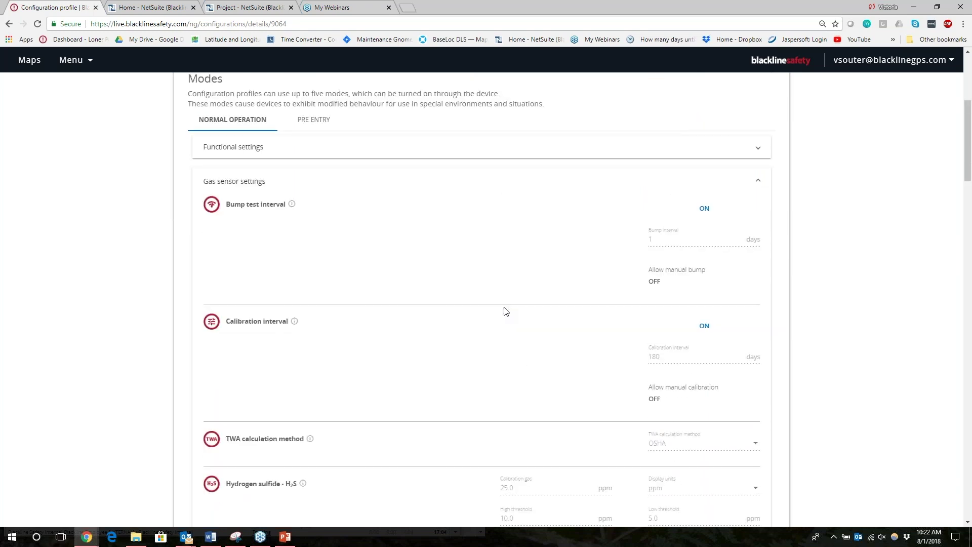
{"action": "scroll", "coordinate": [504, 310], "scroll_direction": "up", "scroll_amount": 4}
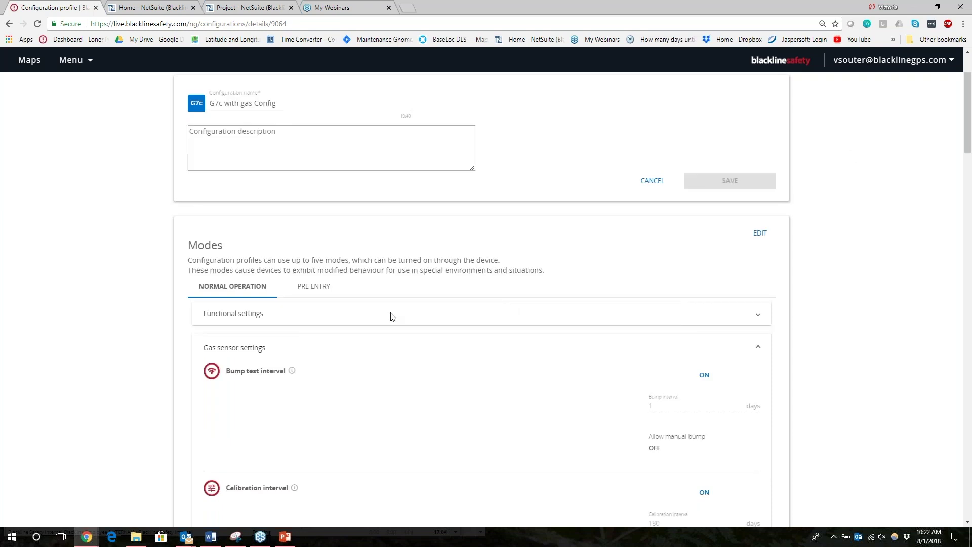
Inspect the Pre Entry mode's settings, then with normal operation in edit mode open the selection of additional modes for the profile.
{"action": "left_click", "coordinate": [309, 292]}
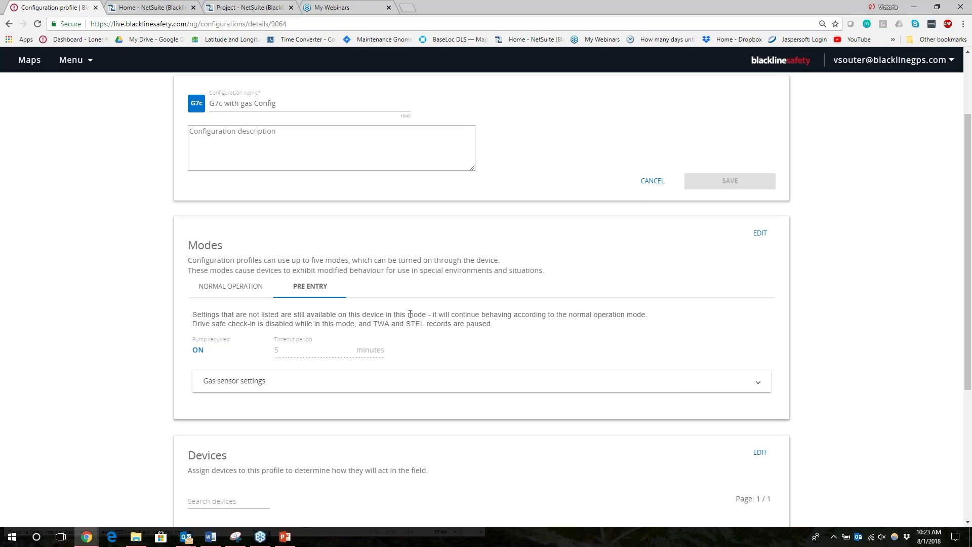
{"action": "left_click", "coordinate": [226, 289]}
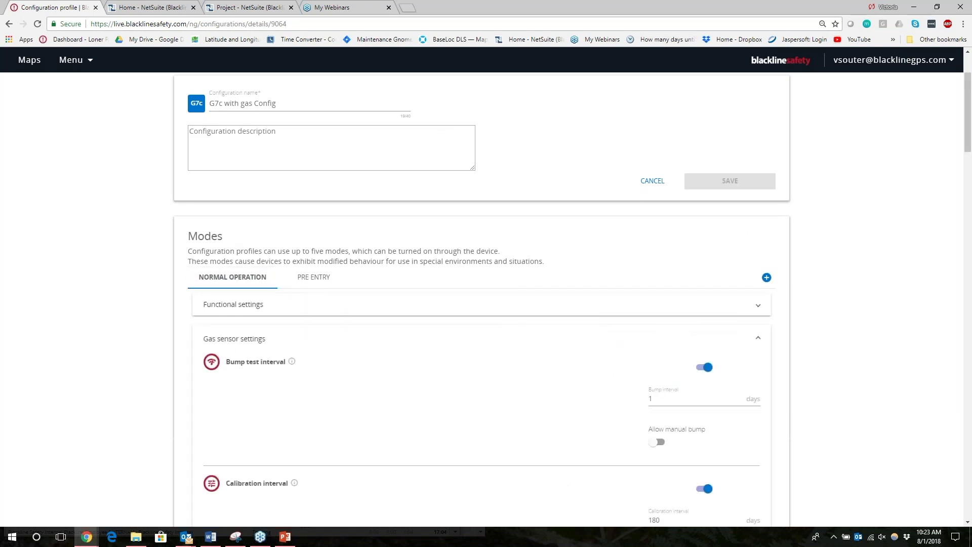
{"action": "left_click", "coordinate": [766, 278]}
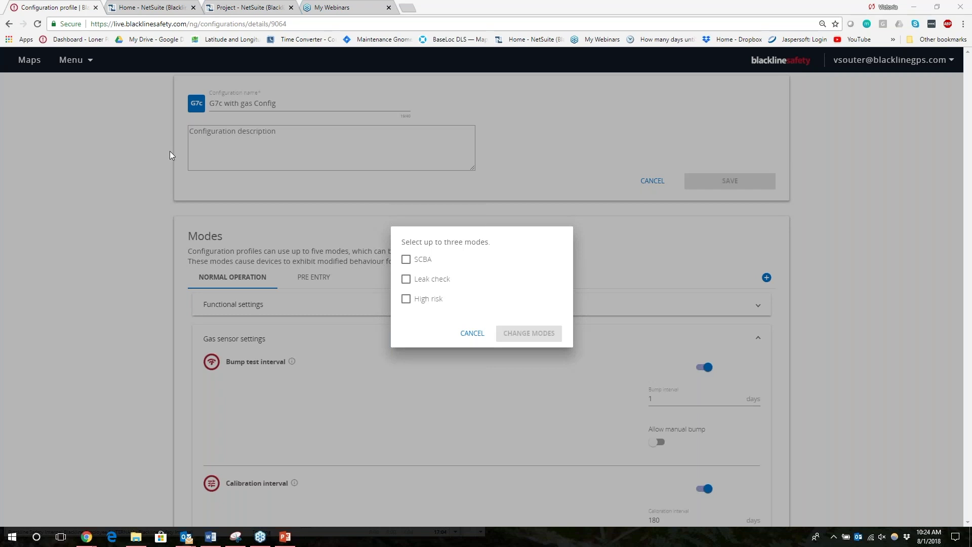
{"action": "left_click", "coordinate": [69, 241]}
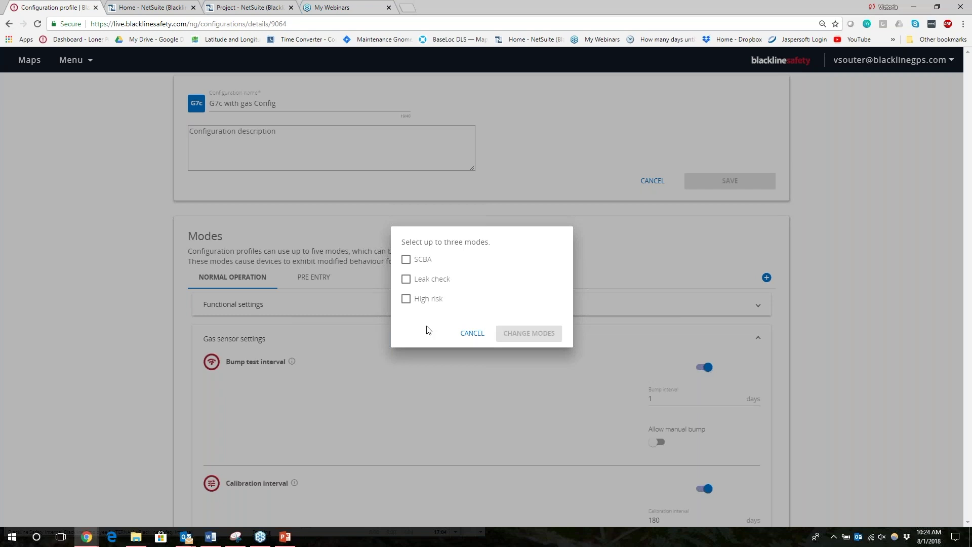
Dismiss the mode selection, open the Driver/ calgary group and review its group managers and devices.
{"action": "key", "text": "Escape"}
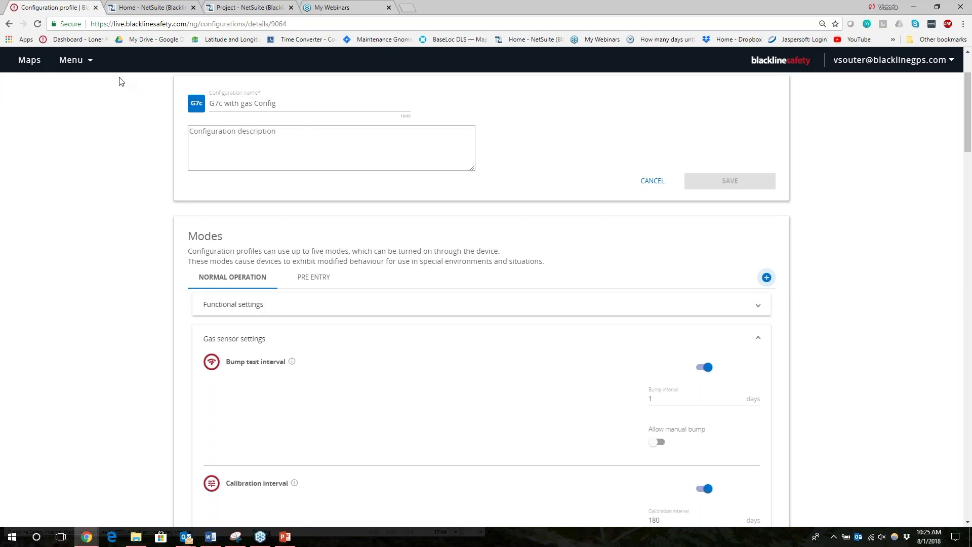
{"action": "left_click", "coordinate": [84, 70]}
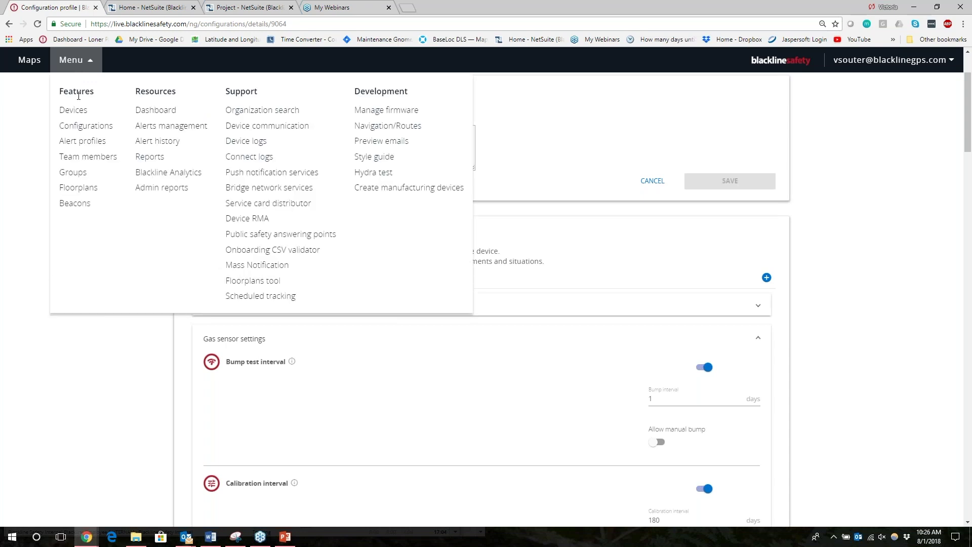
{"action": "left_click", "coordinate": [73, 172]}
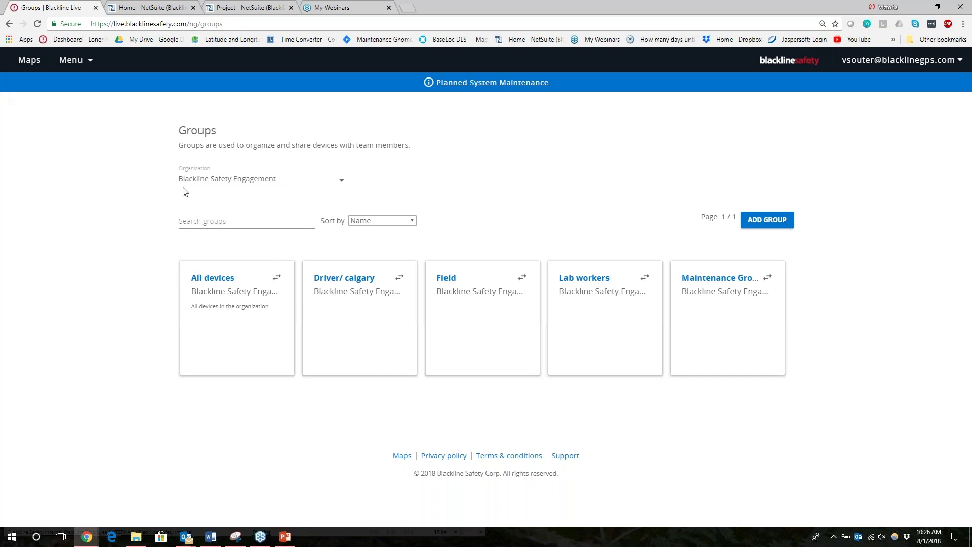
{"action": "left_click", "coordinate": [323, 282]}
{"action": "scroll", "coordinate": [470, 369], "scroll_direction": "down", "scroll_amount": 3}
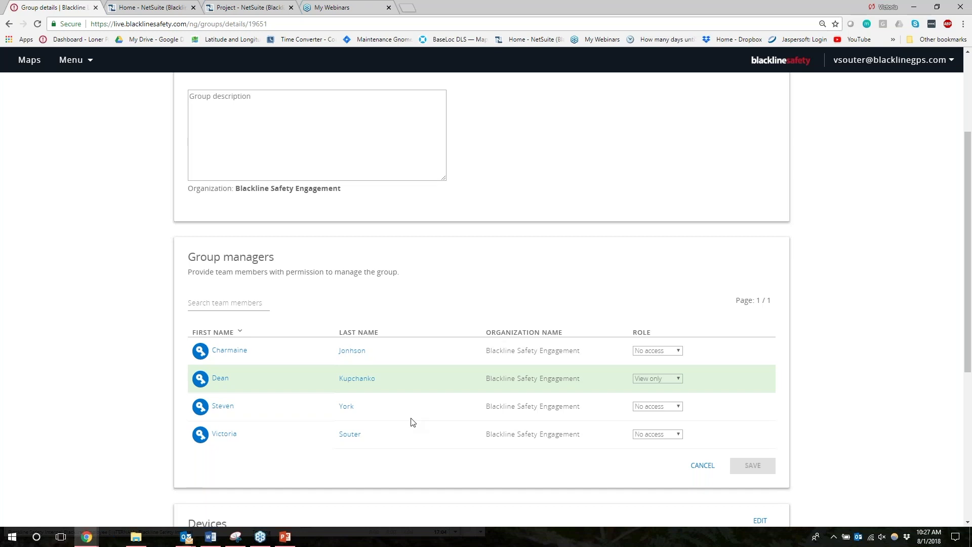
{"action": "scroll", "coordinate": [414, 426], "scroll_direction": "down", "scroll_amount": 4}
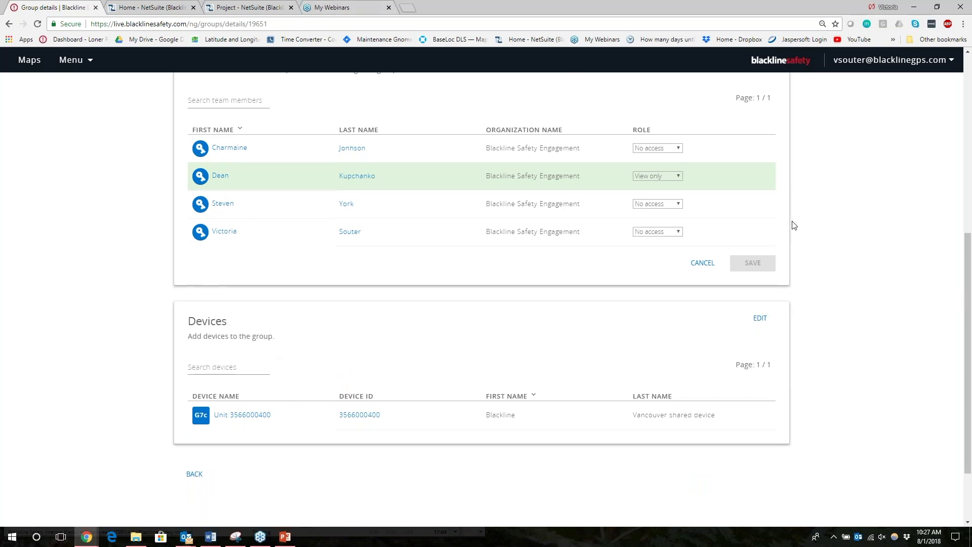
Try the View only, Group admin, Resolve only and Device admin roles for the first listed group manager, leaving the group without saving.
{"action": "left_click", "coordinate": [649, 150]}
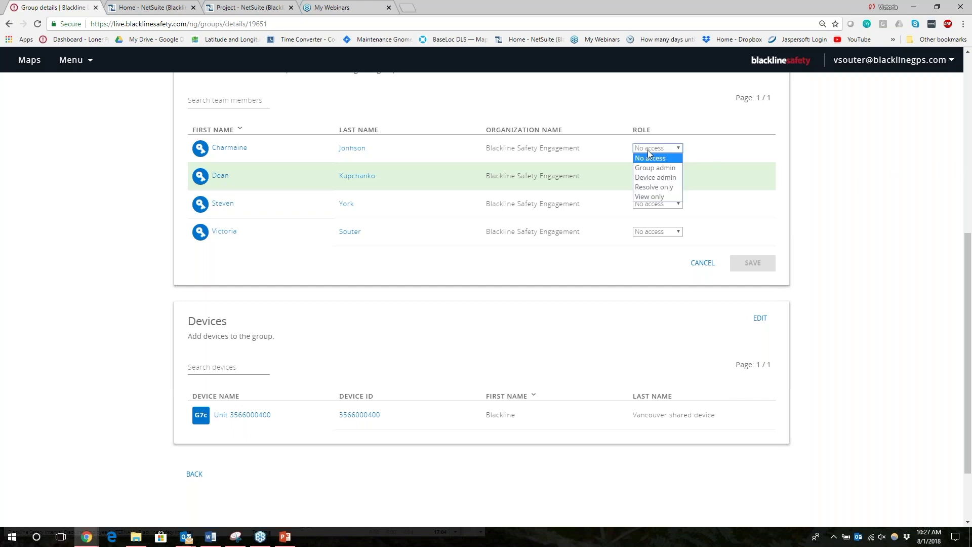
{"action": "left_click", "coordinate": [650, 197]}
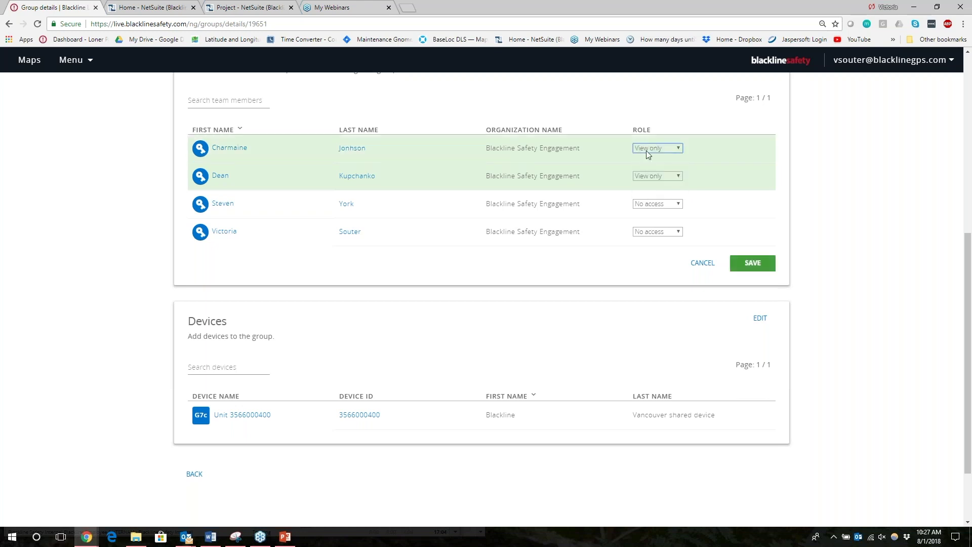
{"action": "left_click", "coordinate": [646, 148]}
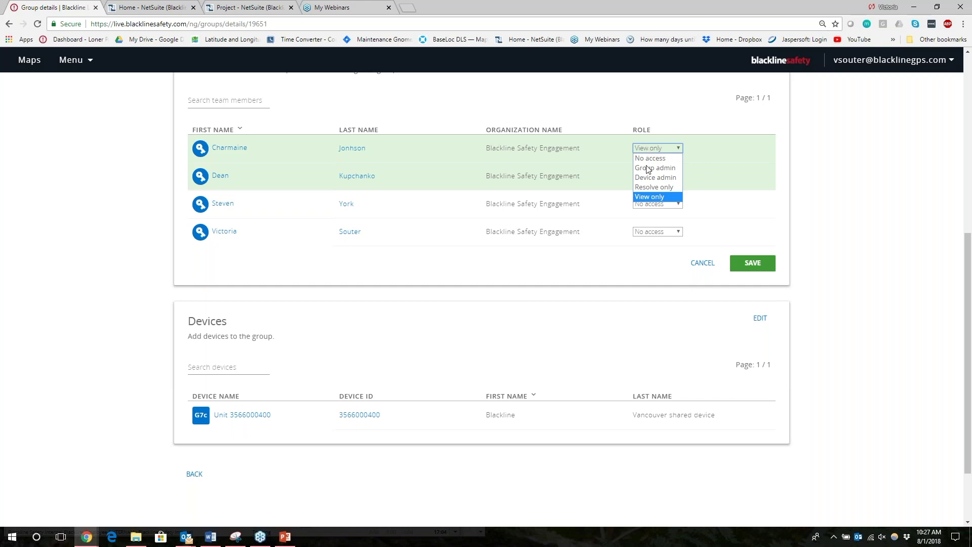
{"action": "left_click", "coordinate": [654, 170]}
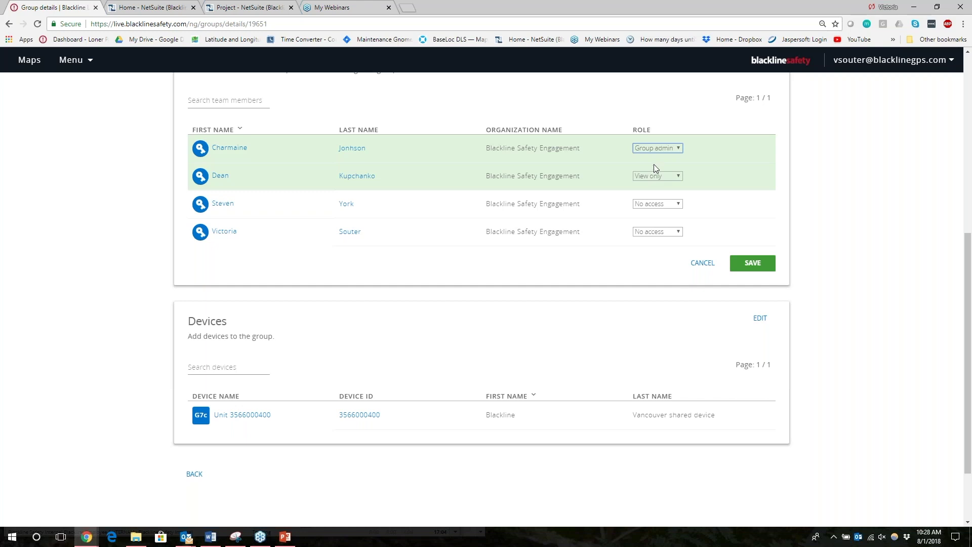
{"action": "left_click", "coordinate": [657, 148]}
{"action": "left_click", "coordinate": [656, 187]}
{"action": "left_click", "coordinate": [644, 150]}
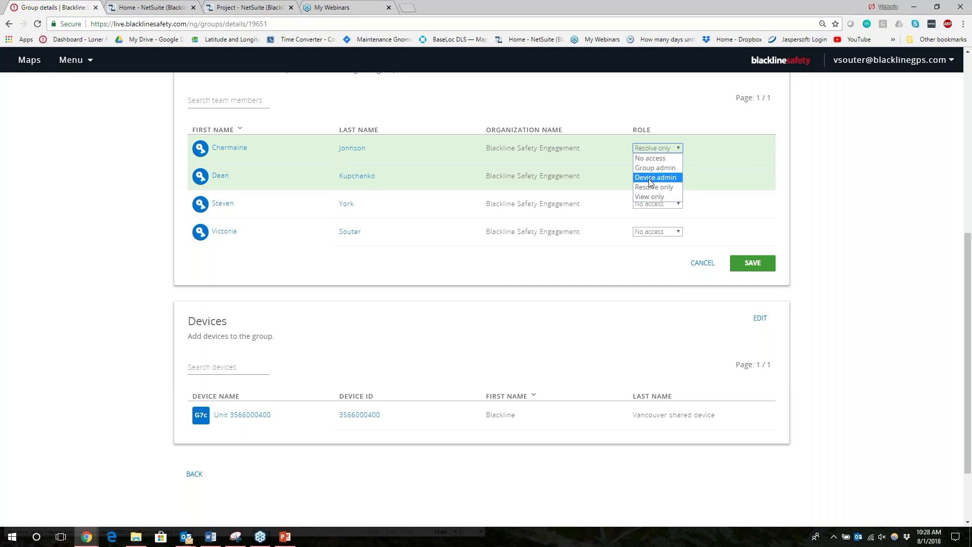
{"action": "left_click", "coordinate": [649, 178]}
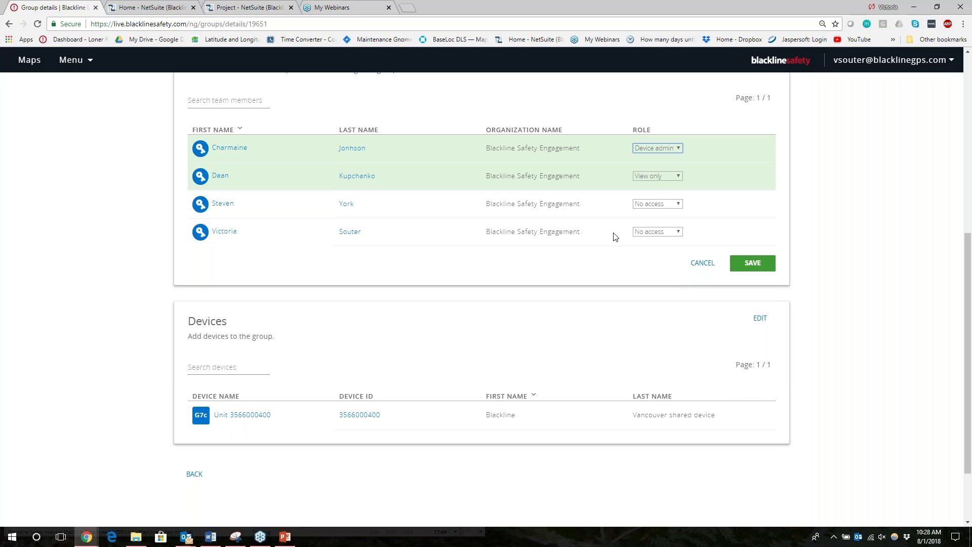
{"action": "scroll", "coordinate": [615, 237], "scroll_direction": "up", "scroll_amount": 3}
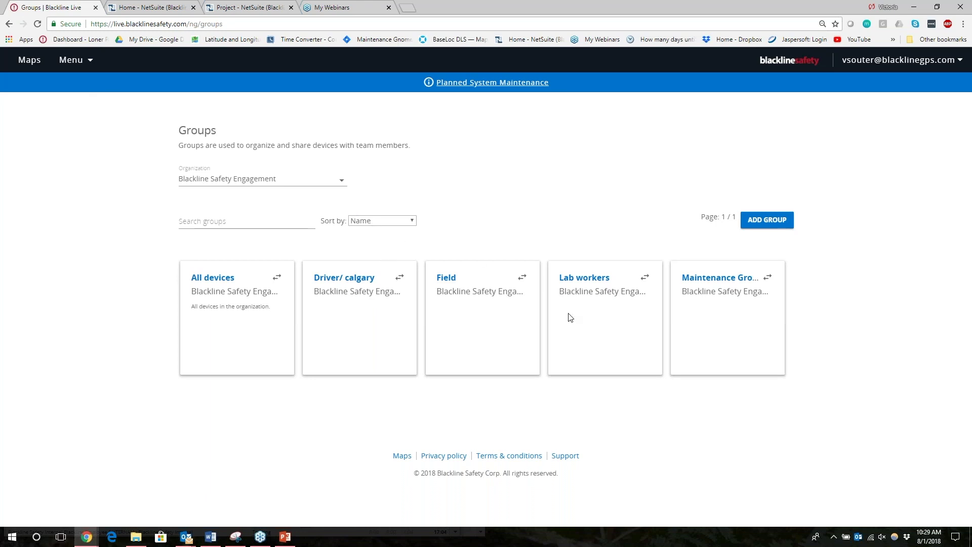
{"action": "left_click_drag", "start_coordinate": [570, 317], "coordinate": [578, 202]}
{"action": "left_click", "coordinate": [578, 202]}
Open the sixth profile in the team members list and start changing that contact to an account user.
{"action": "left_click", "coordinate": [79, 62]}
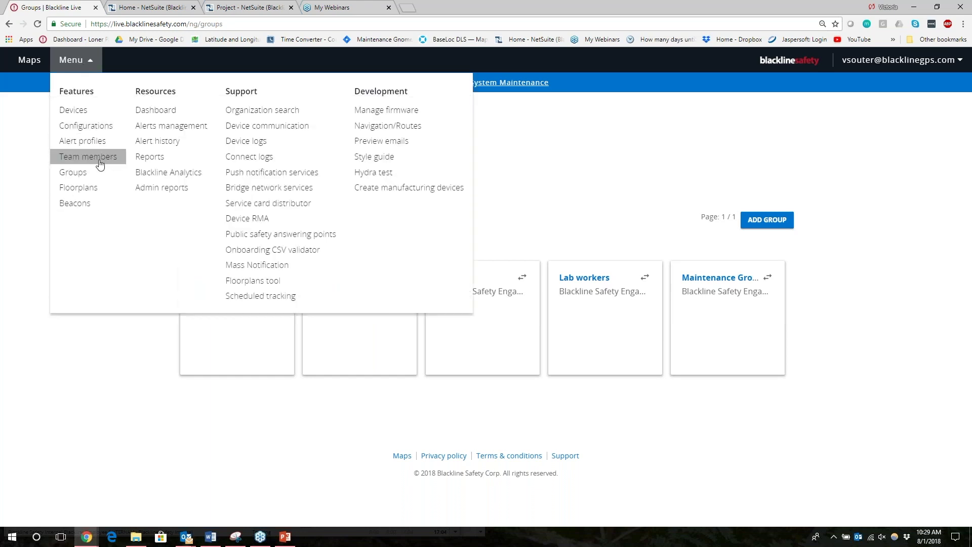
{"action": "left_click", "coordinate": [96, 157]}
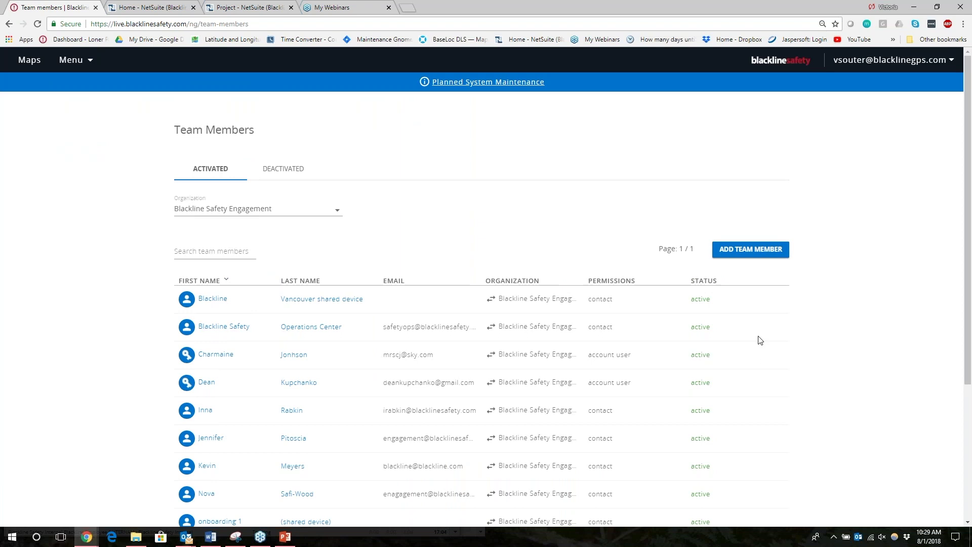
{"action": "scroll", "coordinate": [760, 340], "scroll_direction": "down", "scroll_amount": 1}
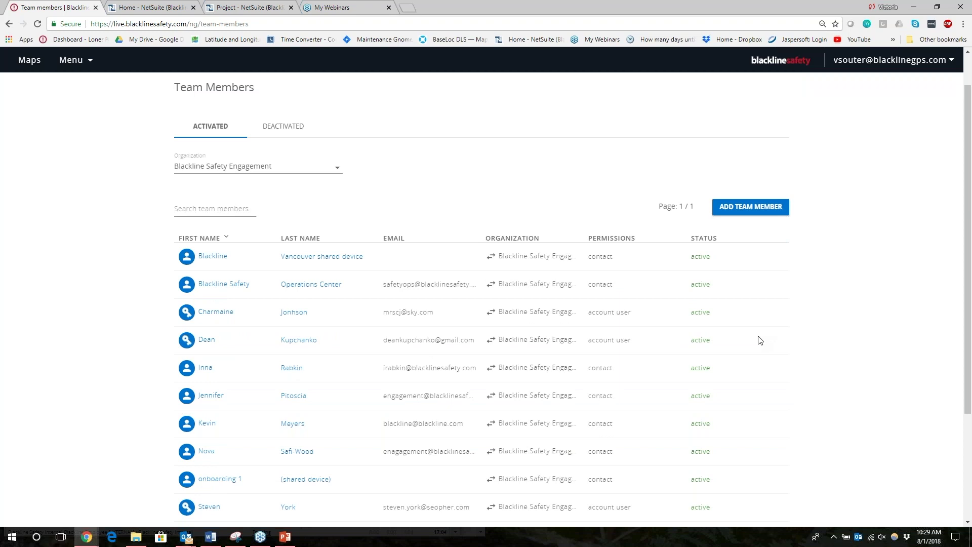
{"action": "scroll", "coordinate": [760, 339], "scroll_direction": "down", "scroll_amount": 1}
{"action": "left_click", "coordinate": [210, 337]}
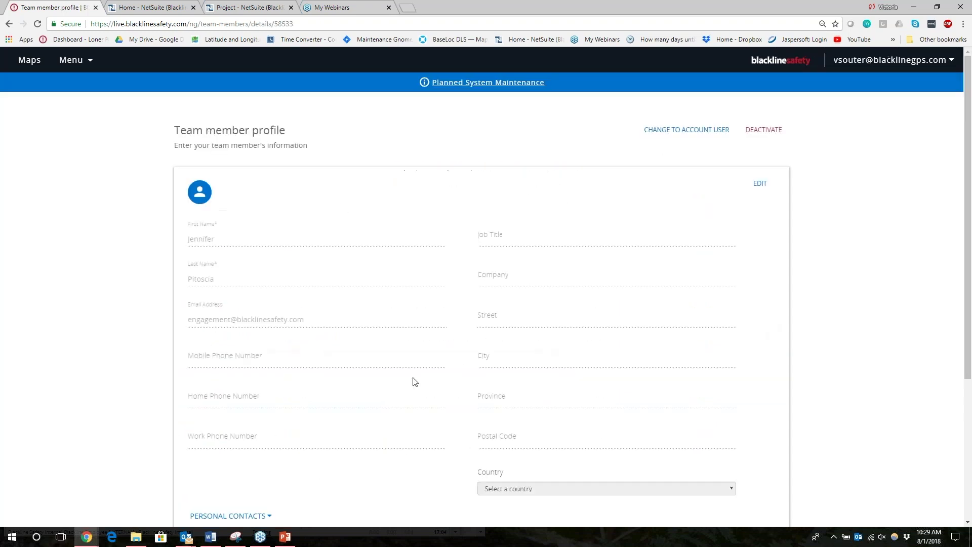
{"action": "left_click", "coordinate": [687, 128]}
{"action": "left_click", "coordinate": [570, 135]}
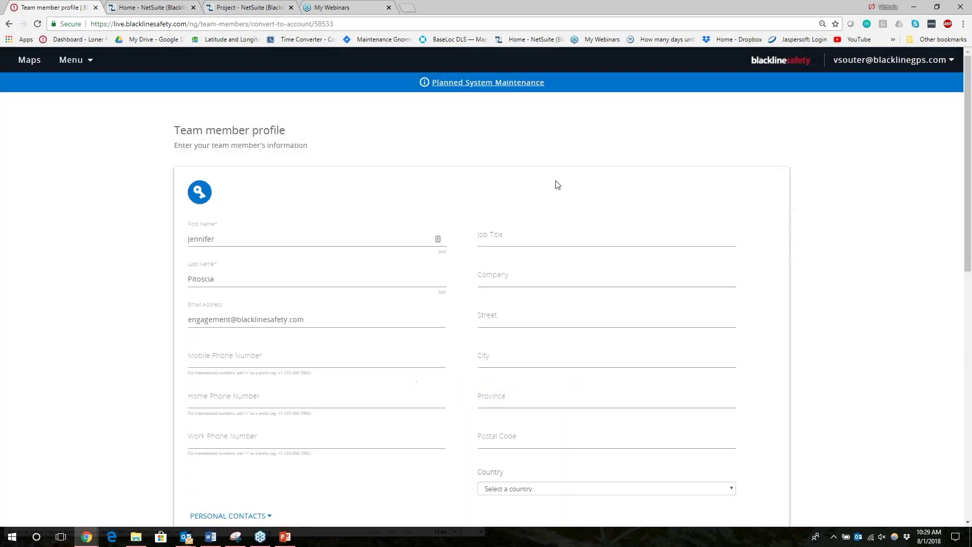
Check the roles offered for All devices, then try View only and Group admin access for the Field group, ending on View only without saving.
{"action": "scroll", "coordinate": [554, 226], "scroll_direction": "down", "scroll_amount": 1}
{"action": "scroll", "coordinate": [554, 227], "scroll_direction": "down", "scroll_amount": 6}
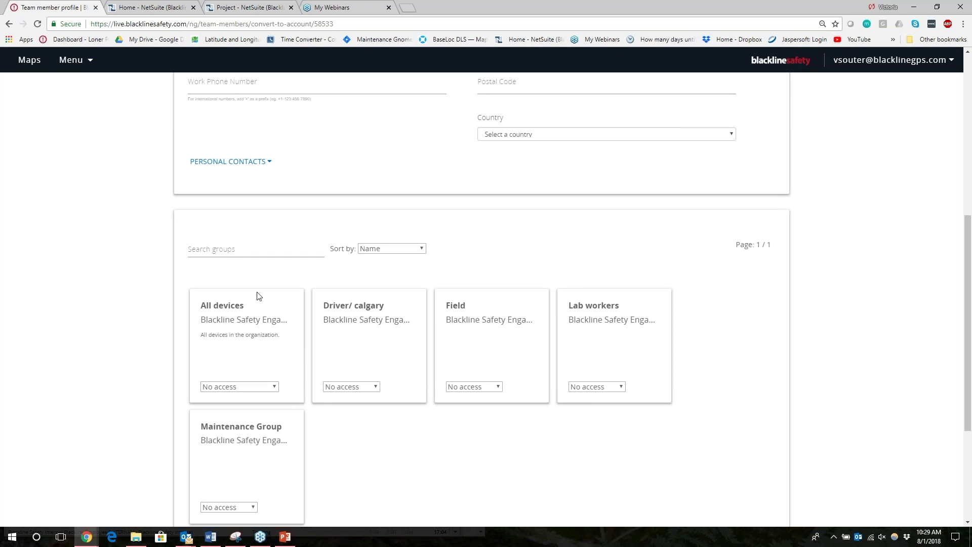
{"action": "left_click", "coordinate": [238, 388]}
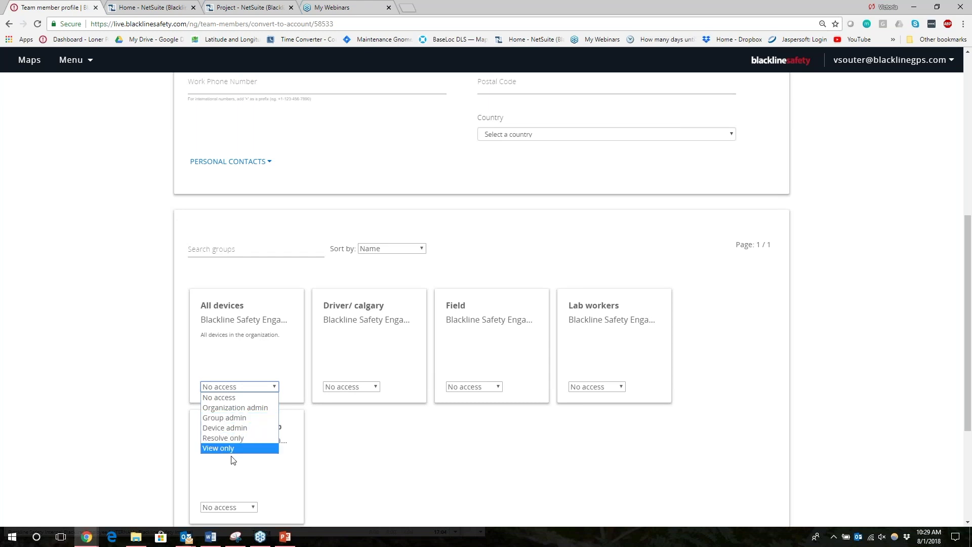
{"action": "left_click", "coordinate": [407, 444]}
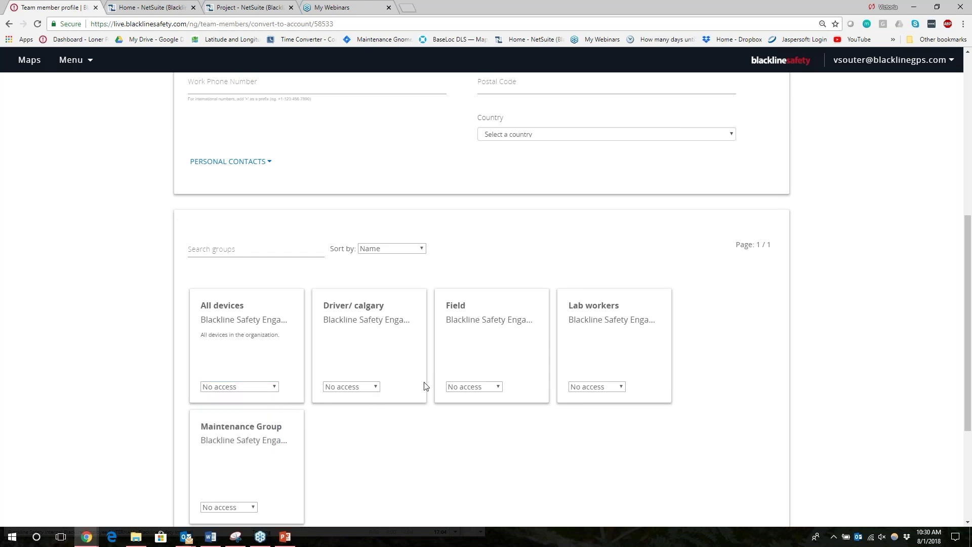
{"action": "left_click", "coordinate": [470, 389]}
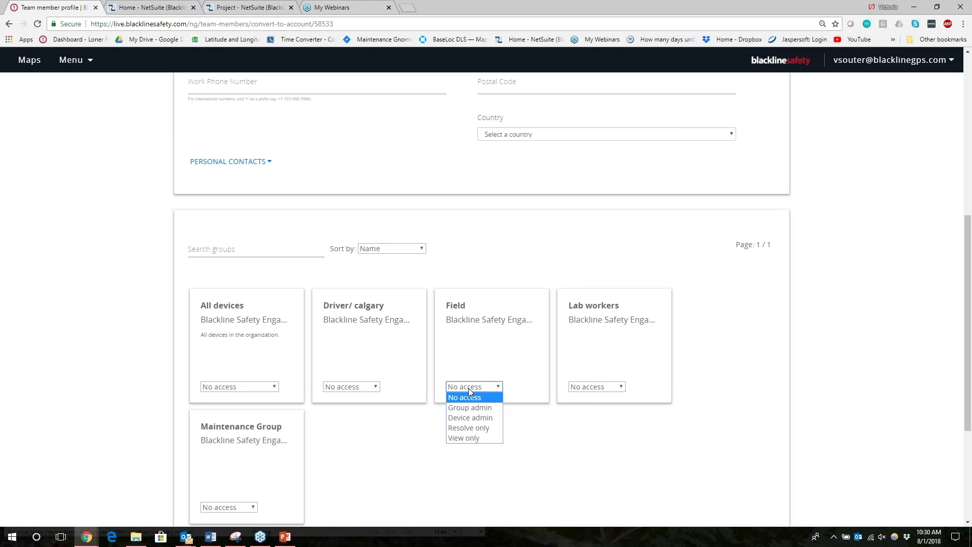
{"action": "left_click", "coordinate": [469, 438]}
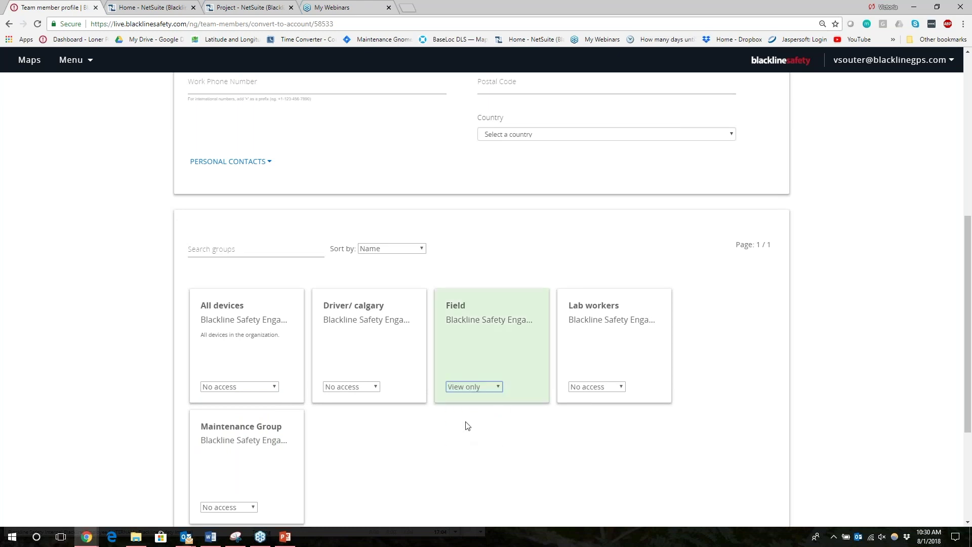
{"action": "left_click", "coordinate": [476, 388]}
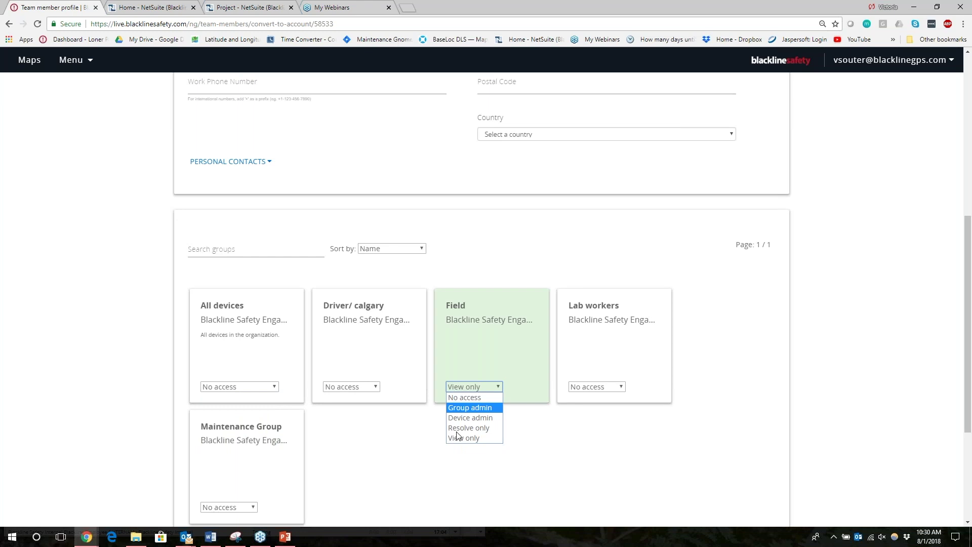
{"action": "left_click", "coordinate": [470, 406]}
{"action": "left_click", "coordinate": [475, 388]}
{"action": "left_click", "coordinate": [463, 439]}
{"action": "scroll", "coordinate": [653, 408], "scroll_direction": "down", "scroll_amount": 4}
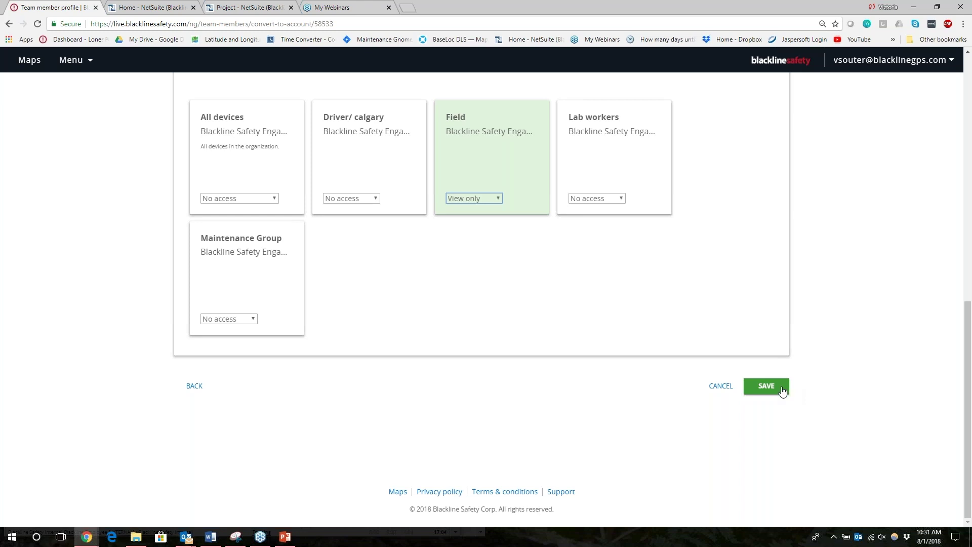
{"action": "scroll", "coordinate": [476, 381], "scroll_direction": "up", "scroll_amount": 1}
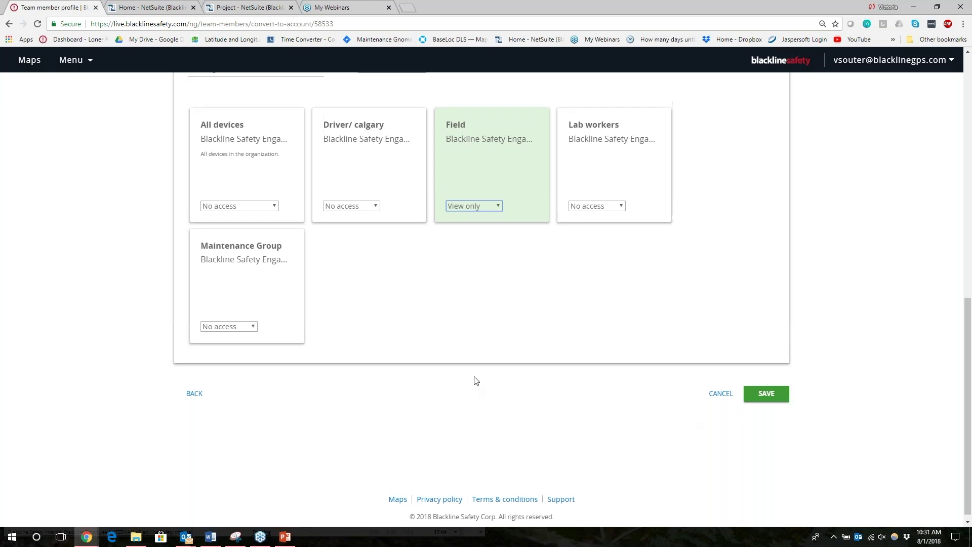
{"action": "scroll", "coordinate": [476, 381], "scroll_direction": "up", "scroll_amount": 10}
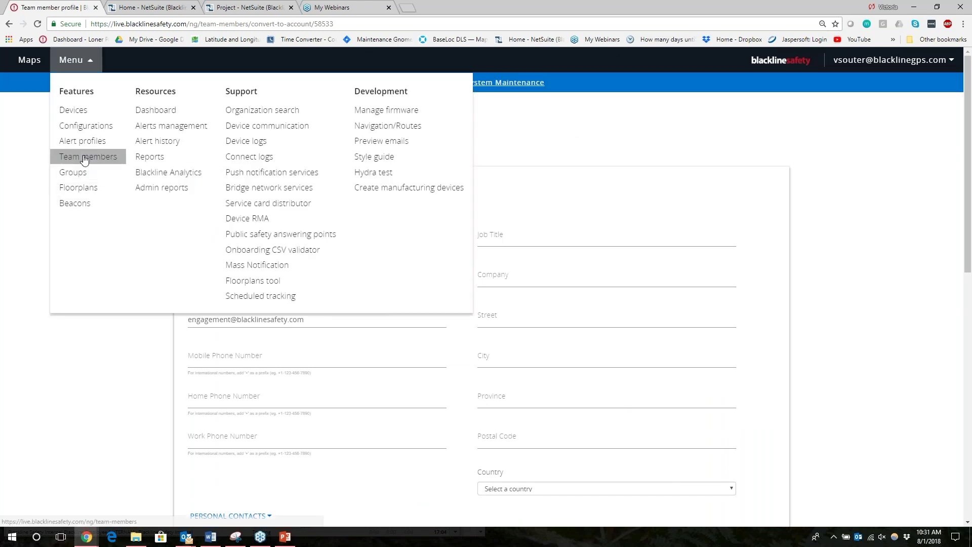
Return to the team members list and start a new team member profile with Contact as its type.
{"action": "left_click", "coordinate": [85, 157]}
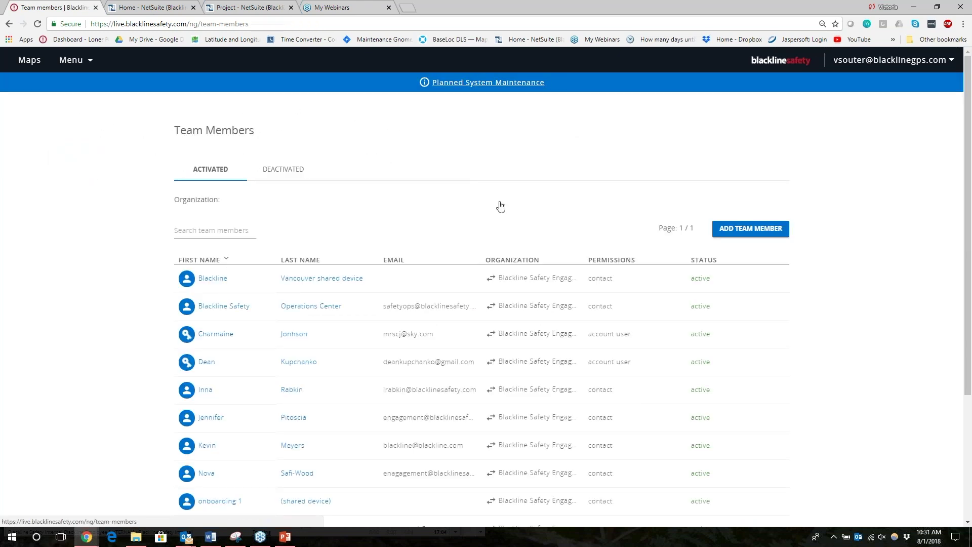
{"action": "left_click", "coordinate": [750, 250]}
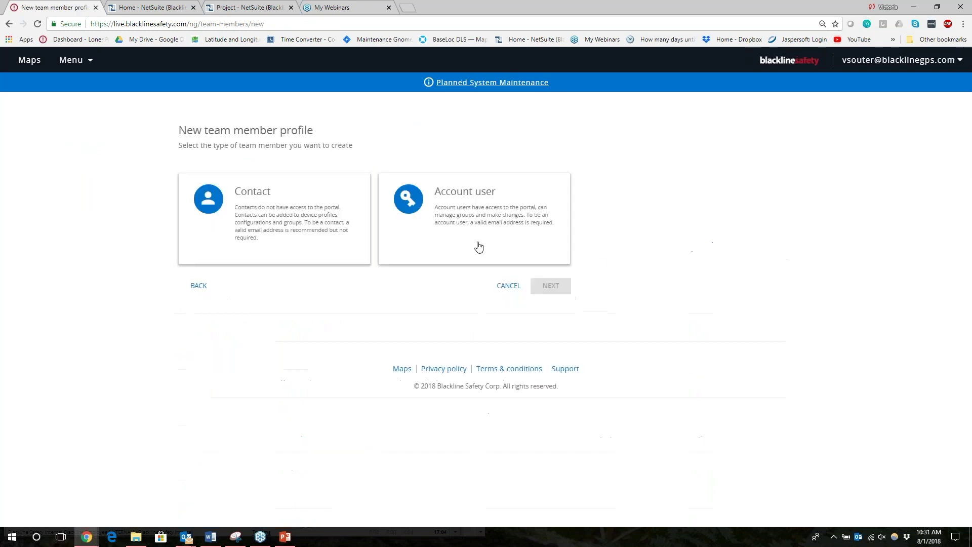
{"action": "left_click", "coordinate": [287, 231]}
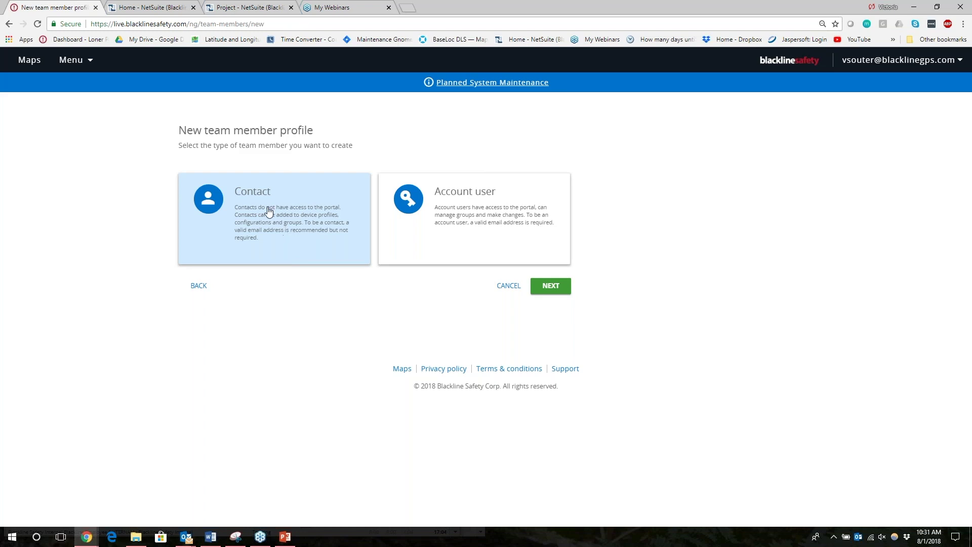
Open Blackline Analytics and examine the Events report, including its visual options and the enlarged gas events per sensor chart, then reload the report.
{"action": "left_click", "coordinate": [72, 61]}
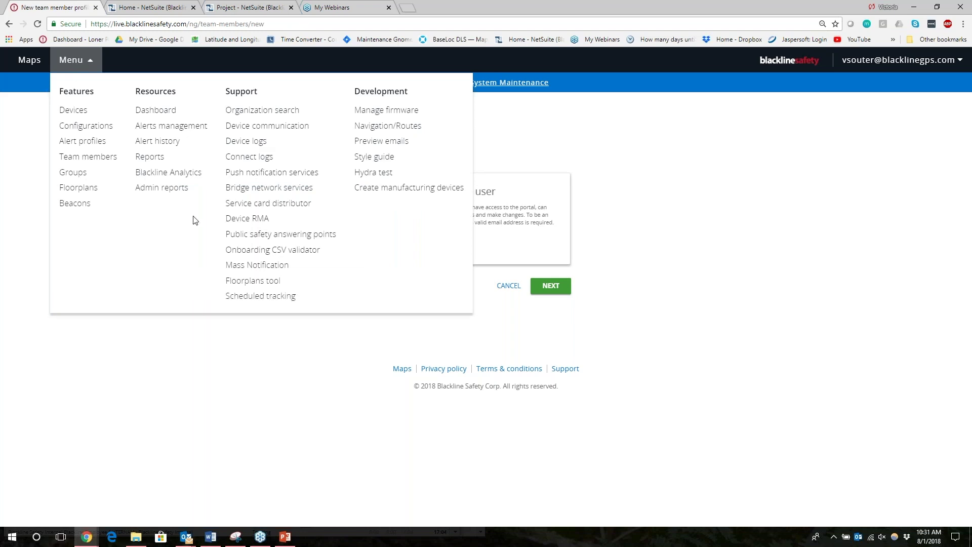
{"action": "left_click", "coordinate": [184, 174]}
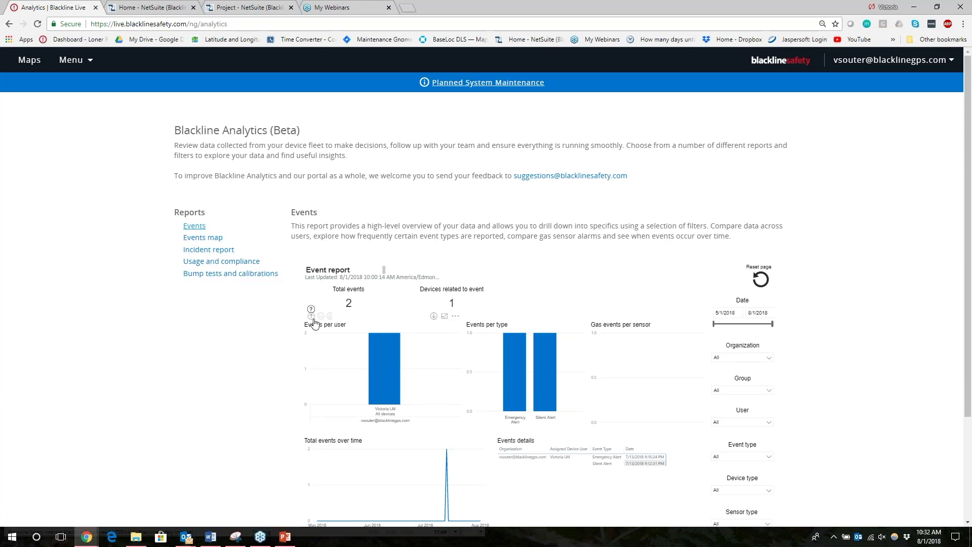
{"action": "mouse_move", "coordinate": [311, 310]}
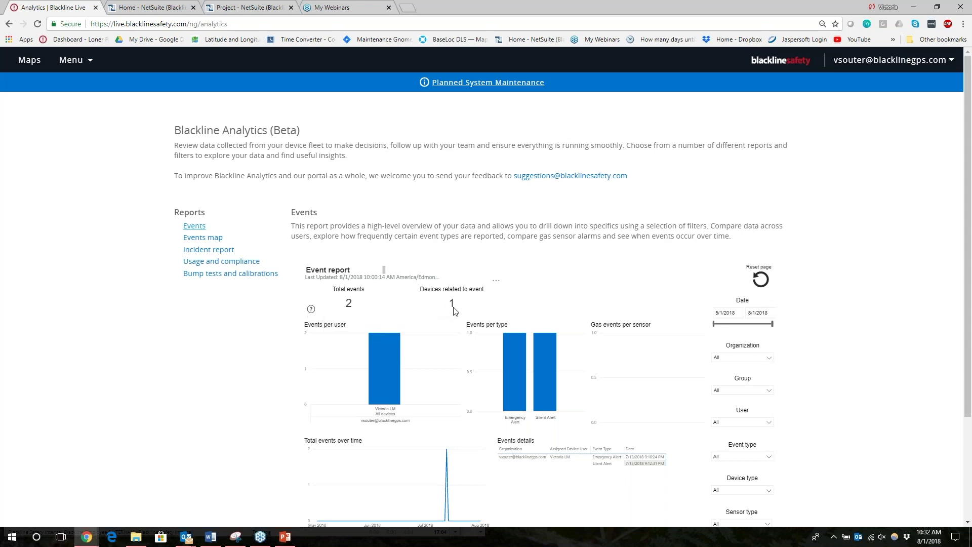
{"action": "left_click", "coordinate": [496, 281]}
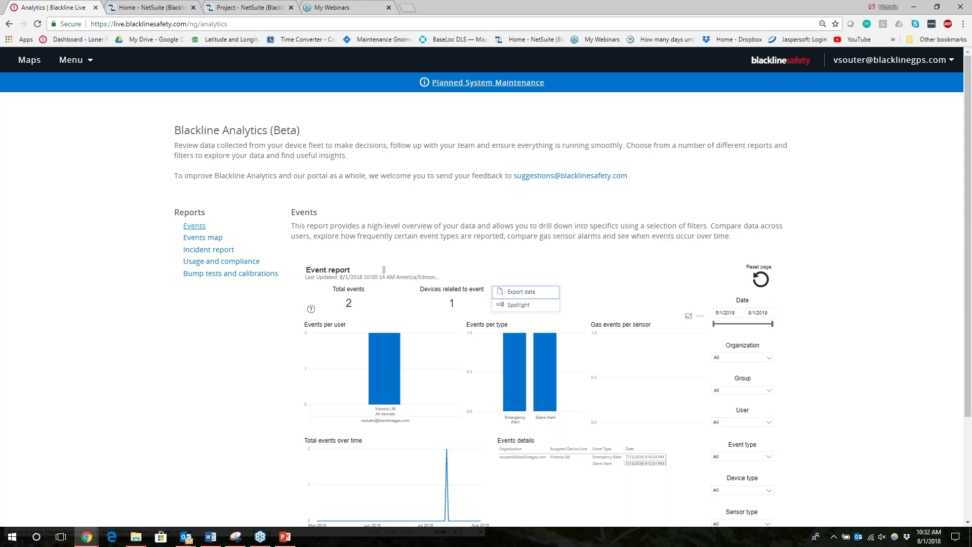
{"action": "key", "text": "Escape"}
{"action": "left_click", "coordinate": [689, 316]}
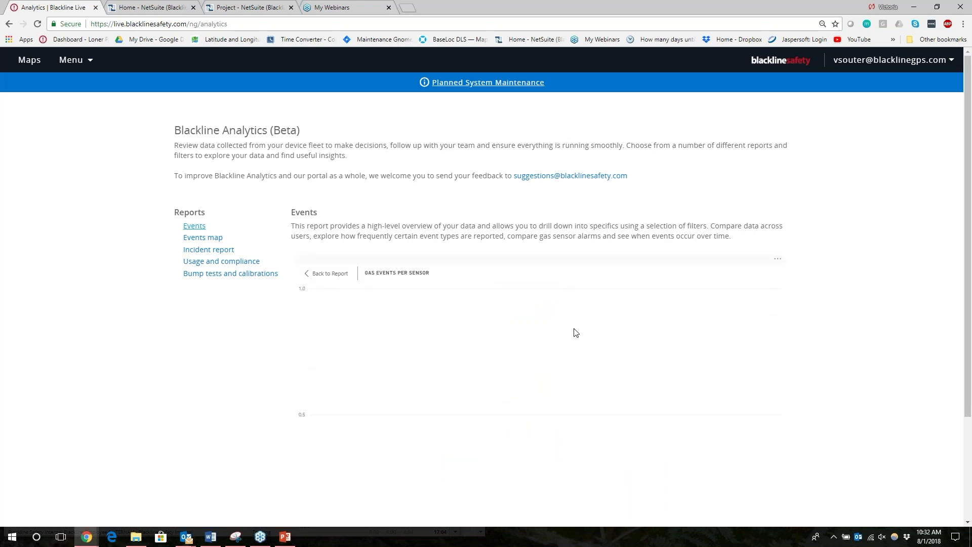
{"action": "left_click", "coordinate": [195, 228]}
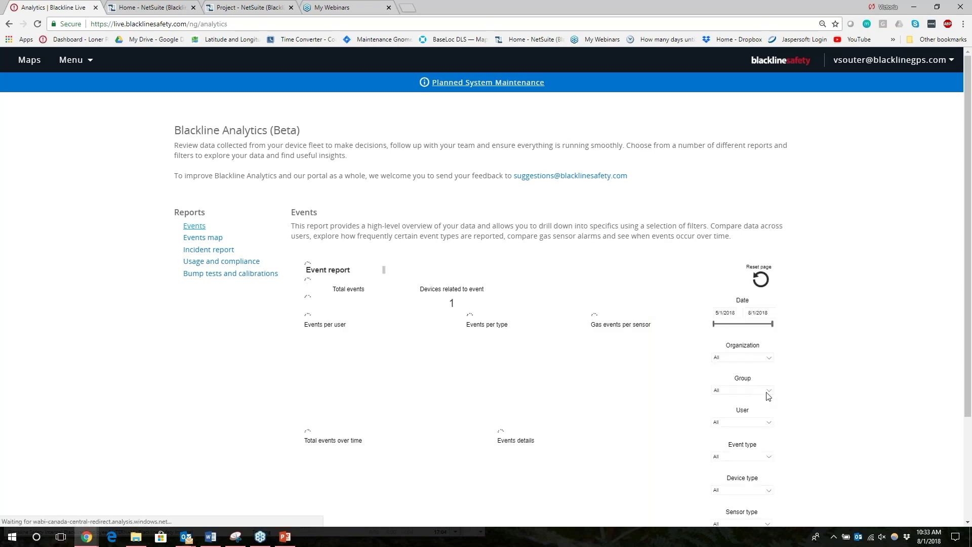
Check the Group filter choices in the Events report and go to the Events map report.
{"action": "left_click", "coordinate": [768, 393]}
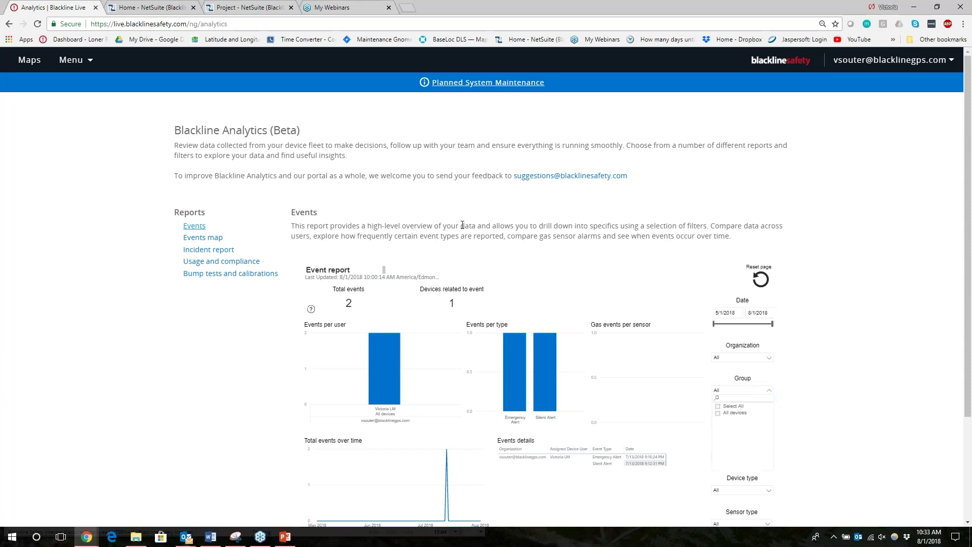
{"action": "left_click", "coordinate": [202, 238]}
View the Blackline Vancouver shared device's details on the live map, check the history view and return to the live view.
{"action": "left_click", "coordinate": [29, 60]}
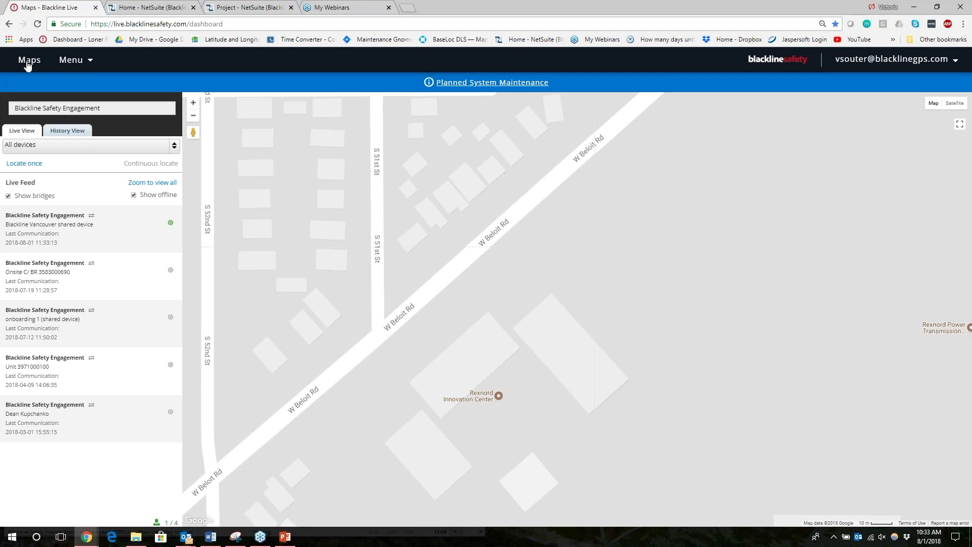
{"action": "left_click", "coordinate": [25, 218]}
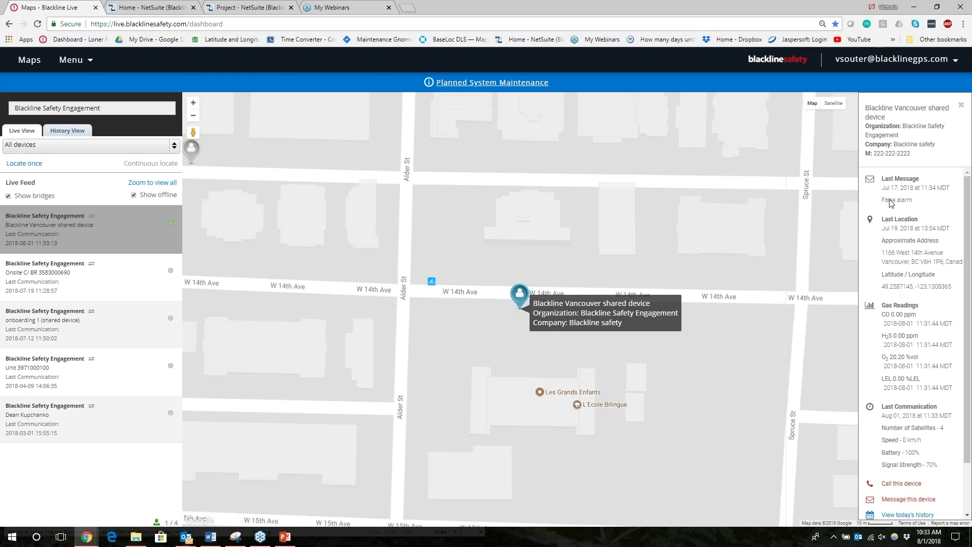
{"action": "left_click", "coordinate": [72, 132]}
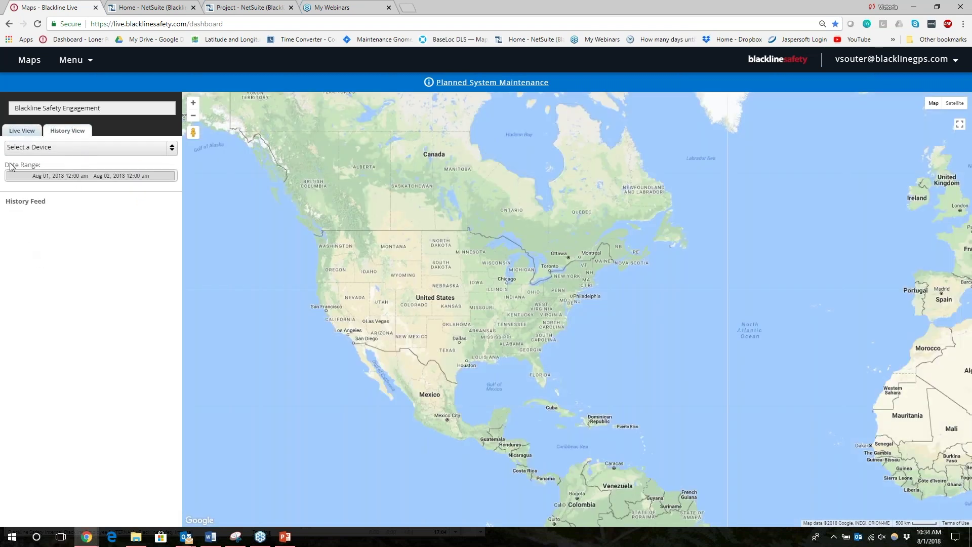
{"action": "left_click", "coordinate": [28, 65]}
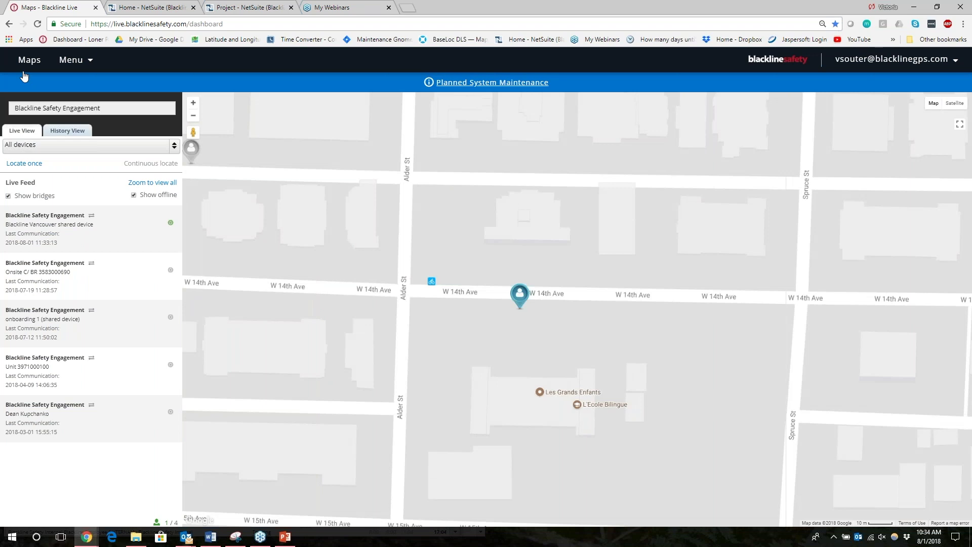
Reload the live map and dismiss the disabled audio settings notice.
{"action": "left_click", "coordinate": [38, 24]}
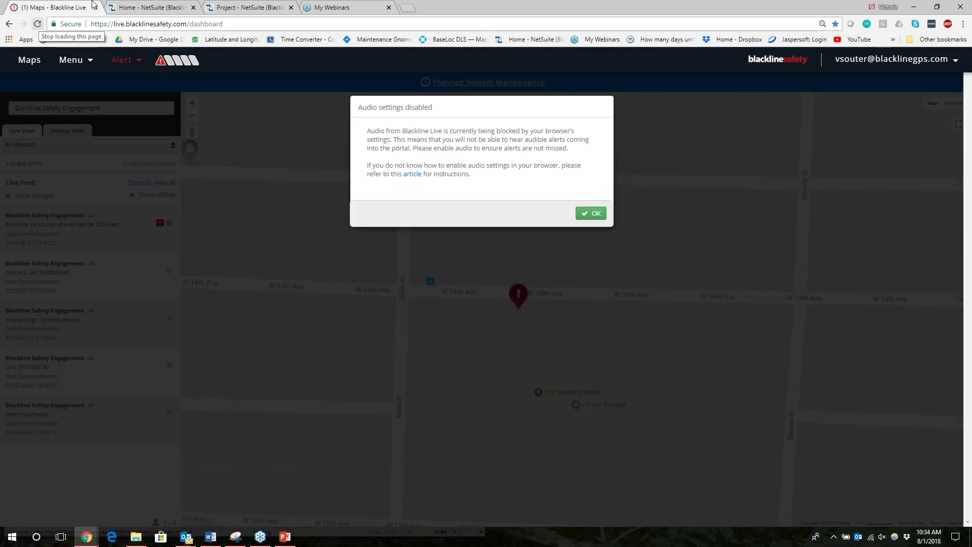
{"action": "left_click", "coordinate": [591, 213]}
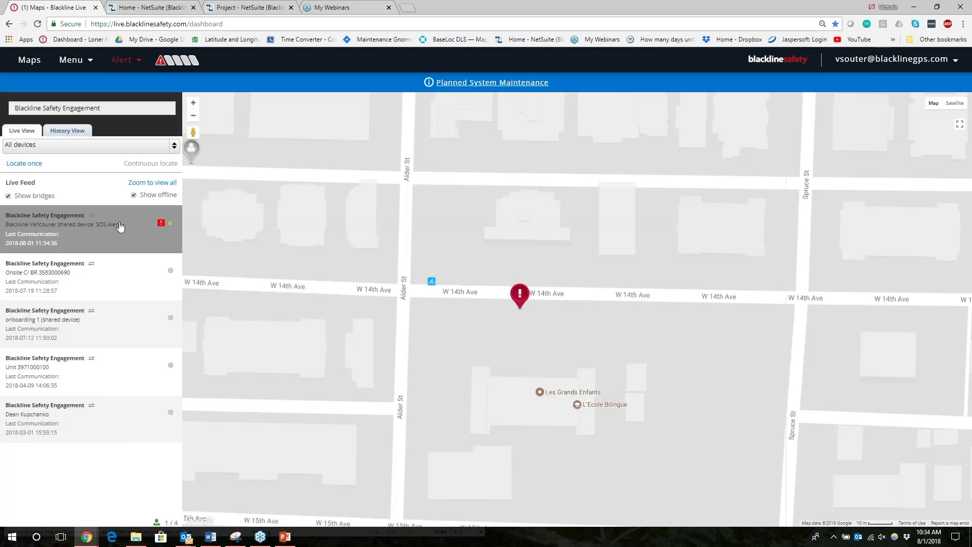
{"action": "left_click", "coordinate": [171, 289]}
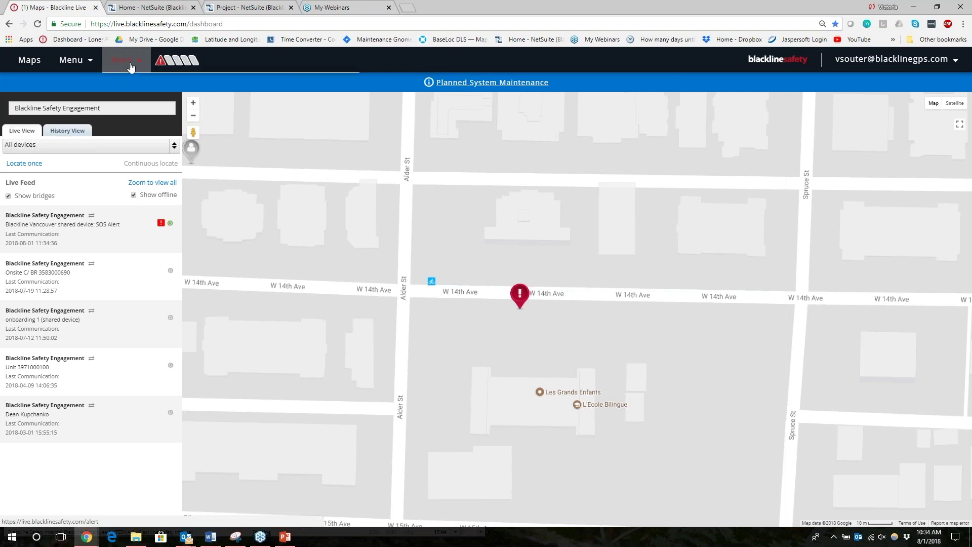
Open the SOS Alert for the Blackline Vancouver shared device and acknowledge it.
{"action": "left_click", "coordinate": [131, 65]}
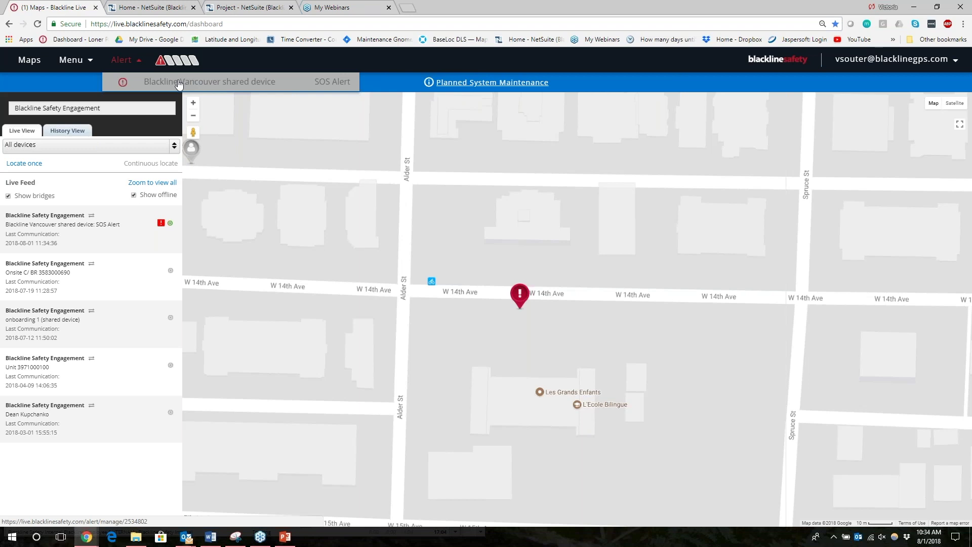
{"action": "left_click", "coordinate": [178, 85]}
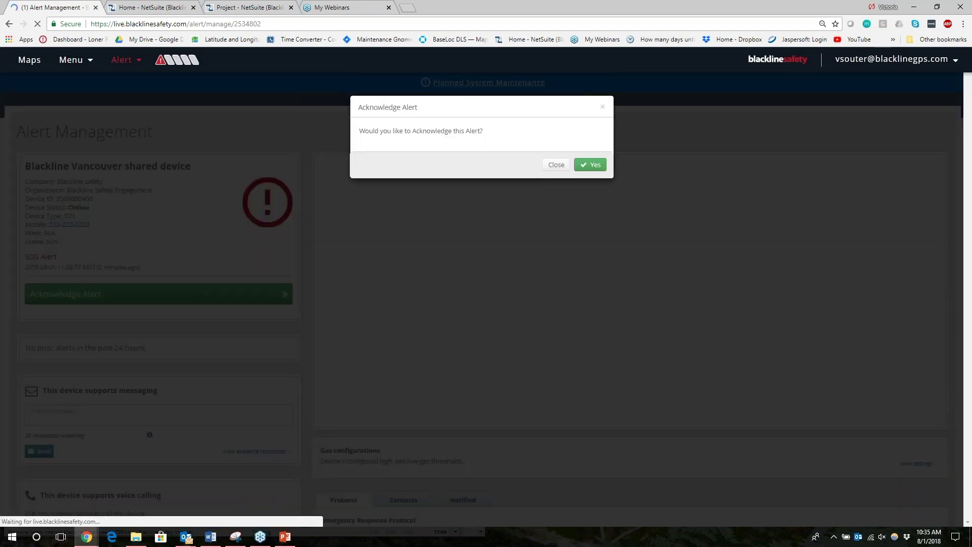
{"action": "left_click", "coordinate": [591, 165]}
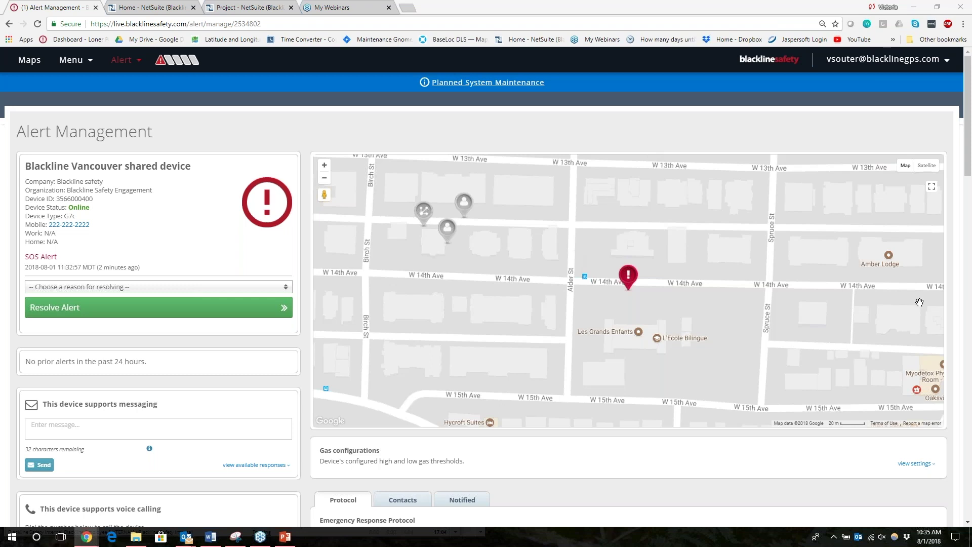
Show the alerting device's details on the alert map and read the emergency response protocol.
{"action": "left_click", "coordinate": [639, 278]}
{"action": "scroll", "coordinate": [639, 279], "scroll_direction": "down", "scroll_amount": 3}
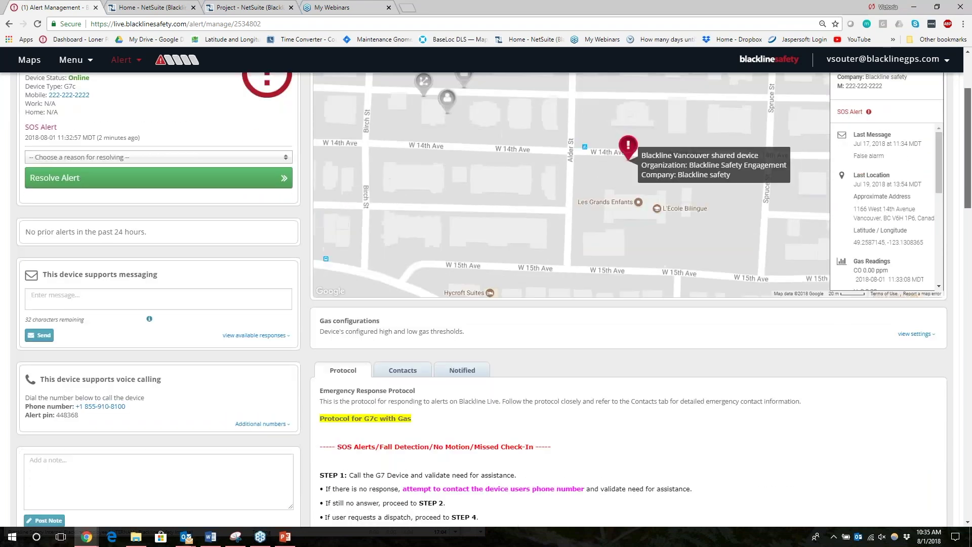
{"action": "scroll", "coordinate": [627, 152], "scroll_direction": "down", "scroll_amount": 3}
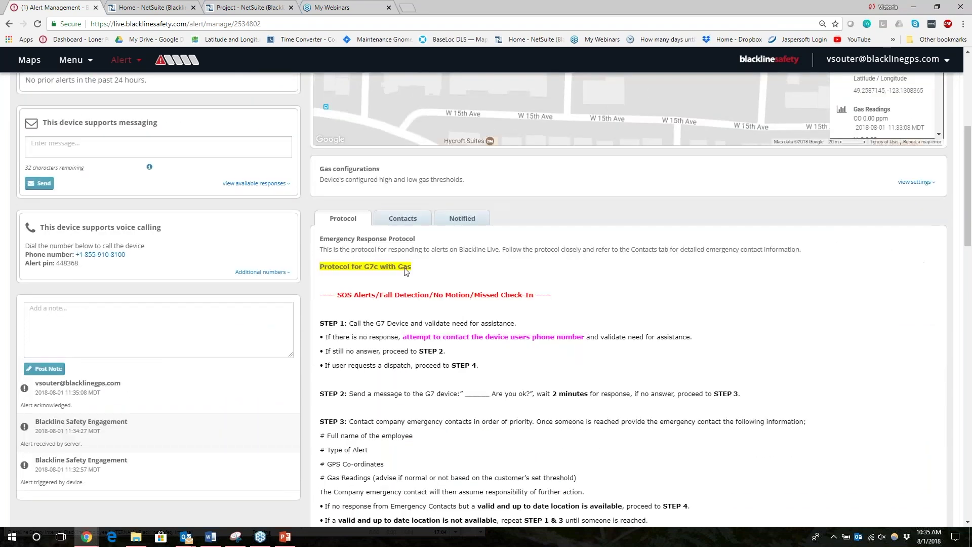
Review the SOS alert's emergency response contacts and highlight the phone number for calling the device.
{"action": "left_click", "coordinate": [398, 225]}
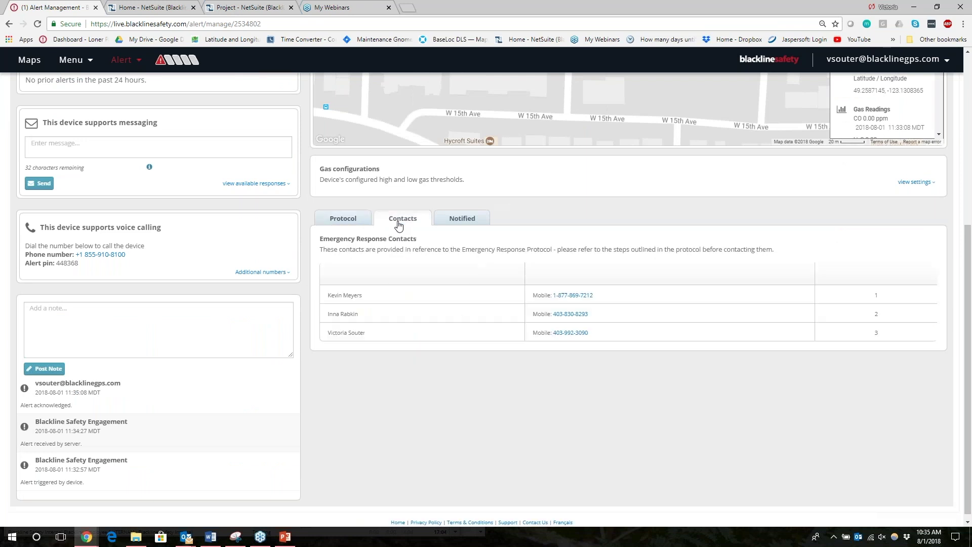
{"action": "scroll", "coordinate": [460, 415], "scroll_direction": "up", "scroll_amount": 4}
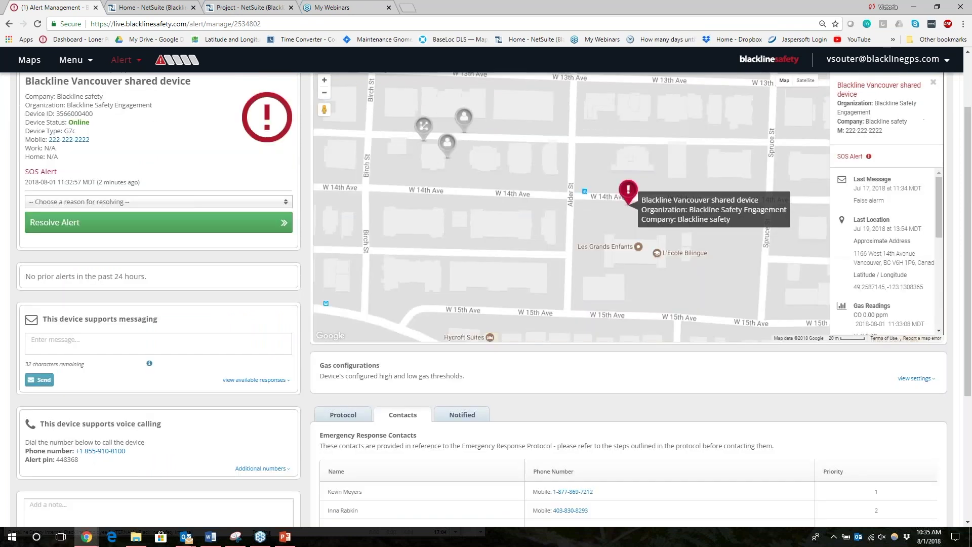
{"action": "scroll", "coordinate": [245, 396], "scroll_direction": "down", "scroll_amount": 1}
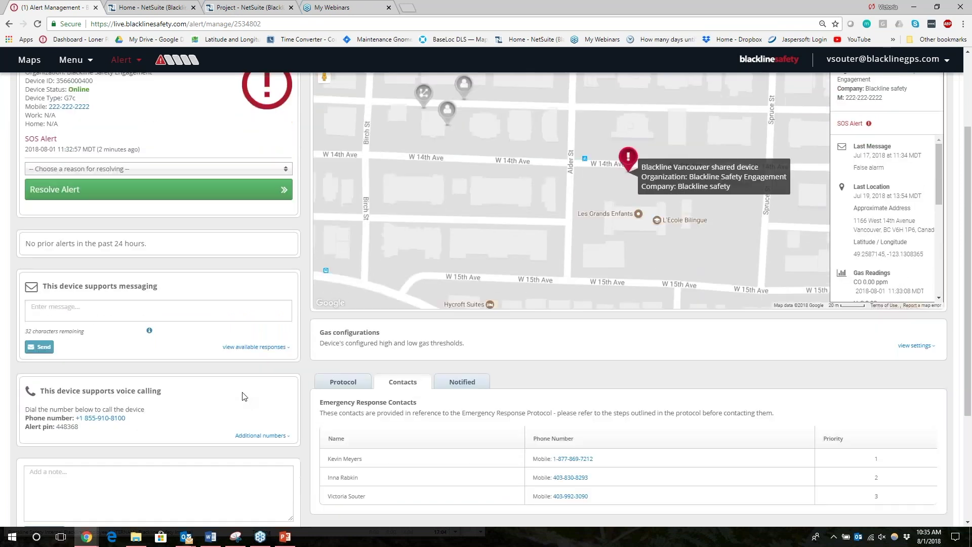
{"action": "scroll", "coordinate": [244, 397], "scroll_direction": "down", "scroll_amount": 3}
{"action": "left_click_drag", "start_coordinate": [128, 249], "coordinate": [75, 248]}
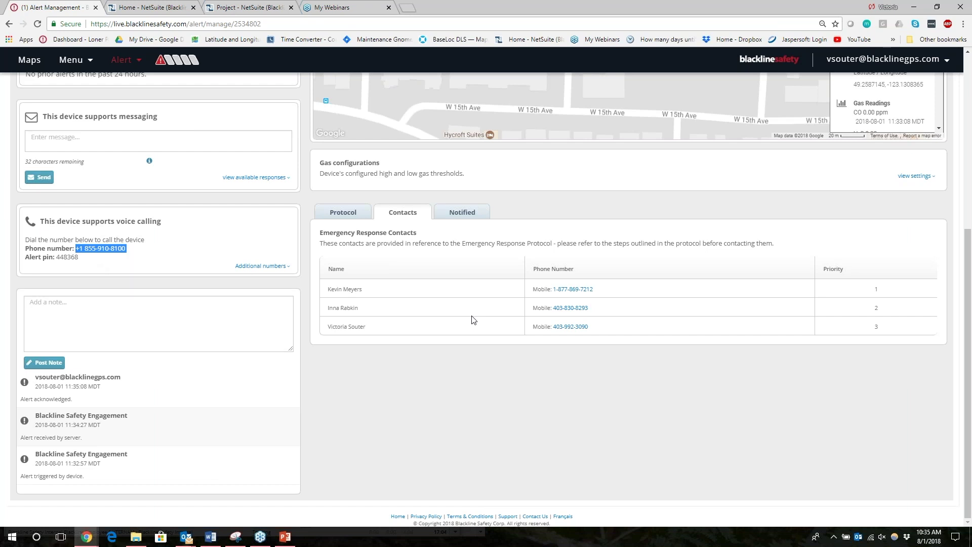
Return to the SOS alert's messaging section and activate its empty message field.
{"action": "scroll", "coordinate": [673, 382], "scroll_direction": "up", "scroll_amount": 4}
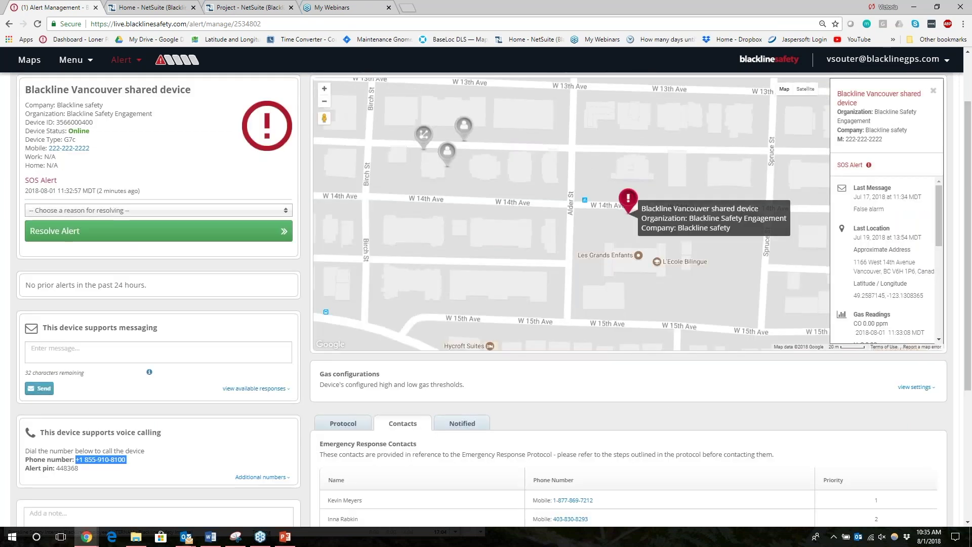
{"action": "scroll", "coordinate": [673, 382], "scroll_direction": "up", "scroll_amount": 1}
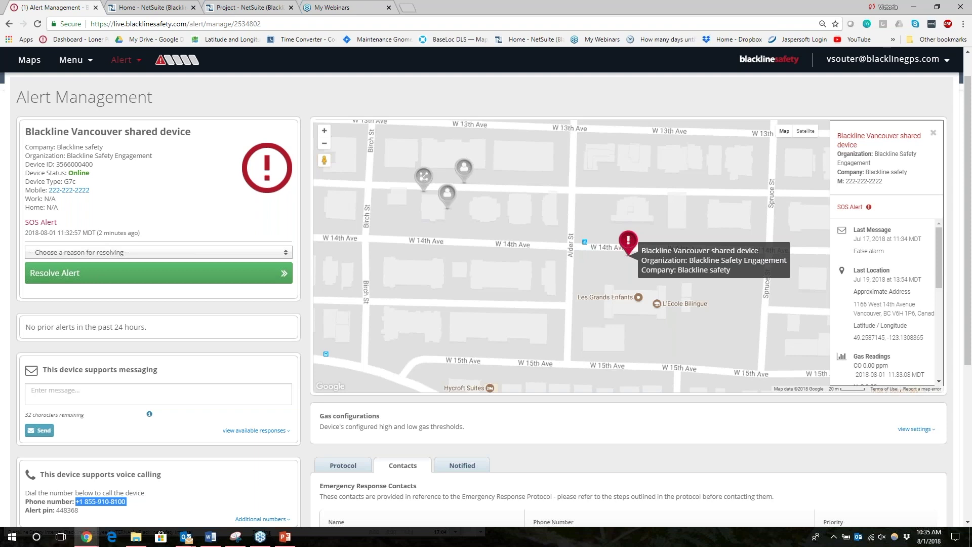
{"action": "left_click", "coordinate": [53, 393]}
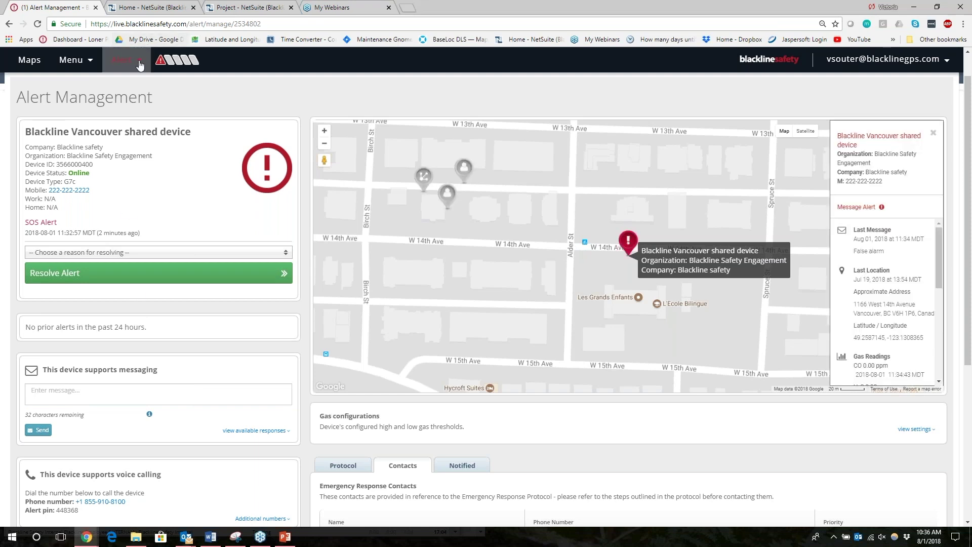
Refresh the alerts, open and acknowledge the shared device's Message Alert, and check the message received from the device.
{"action": "left_click", "coordinate": [37, 23]}
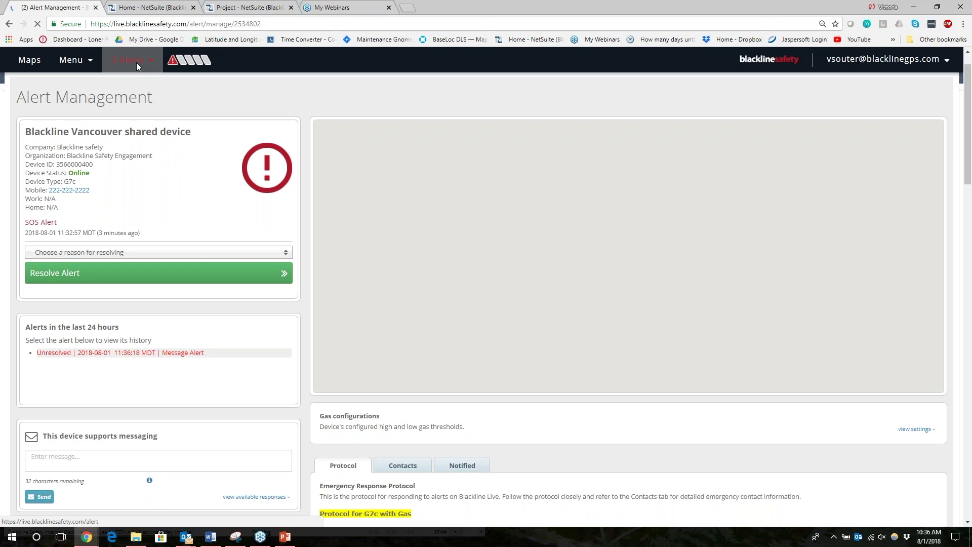
{"action": "left_click", "coordinate": [136, 62]}
{"action": "scroll", "coordinate": [147, 354], "scroll_direction": "down", "scroll_amount": 6}
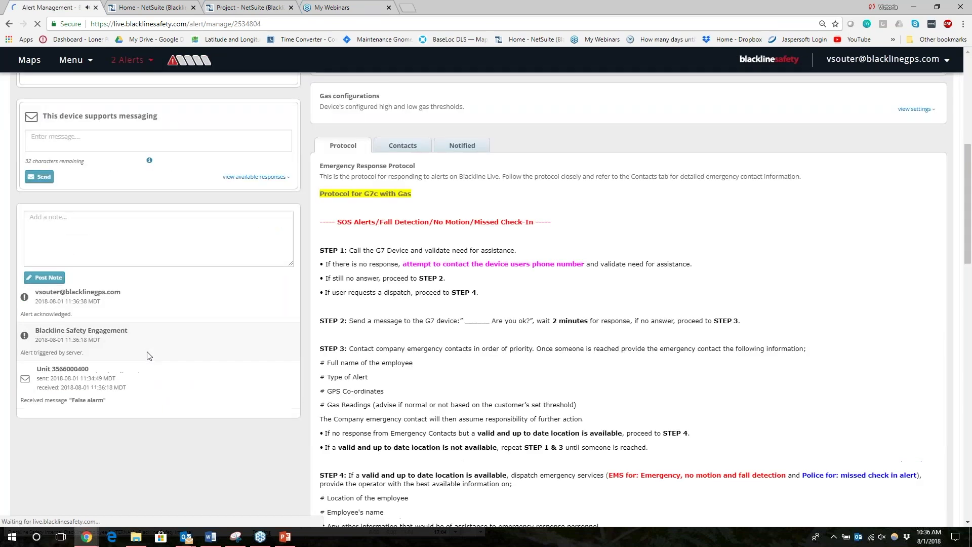
{"action": "mouse_move", "coordinate": [98, 401]}
{"action": "left_mouse_down"}
{"action": "mouse_move", "coordinate": [83, 403]}
{"action": "mouse_move", "coordinate": [113, 404]}
{"action": "mouse_move", "coordinate": [79, 399]}
{"action": "mouse_move", "coordinate": [104, 400]}
{"action": "left_mouse_up"}
{"action": "left_click", "coordinate": [105, 401]}
{"action": "left_click", "coordinate": [113, 404]}
{"action": "left_click", "coordinate": [104, 401]}
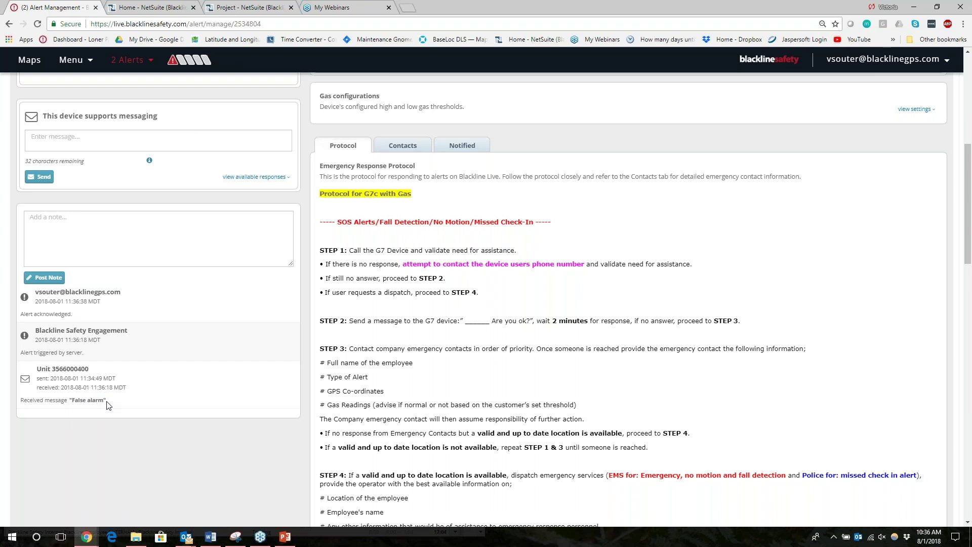
Examine the Message Alert's details, including its emergency response contacts and their phone numbers.
{"action": "scroll", "coordinate": [181, 369], "scroll_direction": "up", "scroll_amount": 1}
{"action": "scroll", "coordinate": [181, 369], "scroll_direction": "up", "scroll_amount": 6}
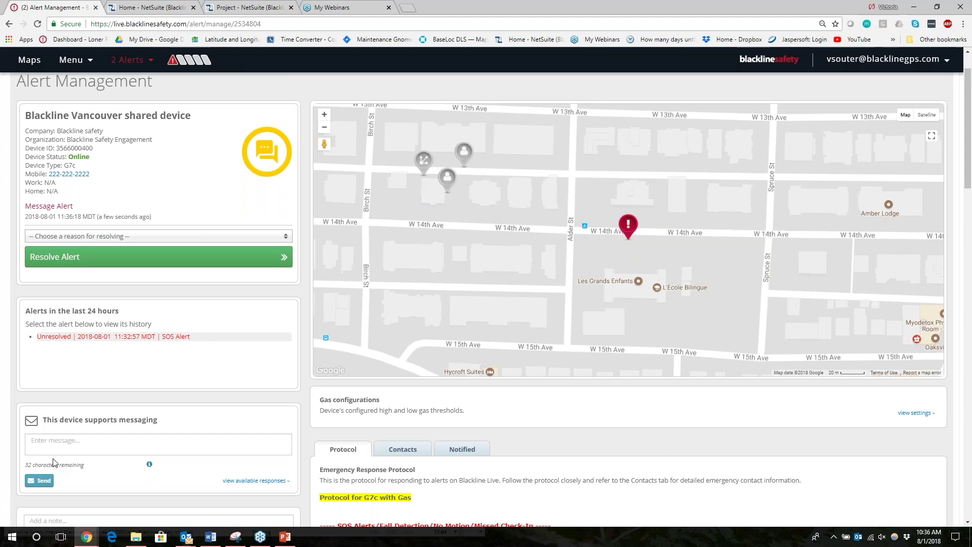
{"action": "scroll", "coordinate": [53, 463], "scroll_direction": "down", "scroll_amount": 1}
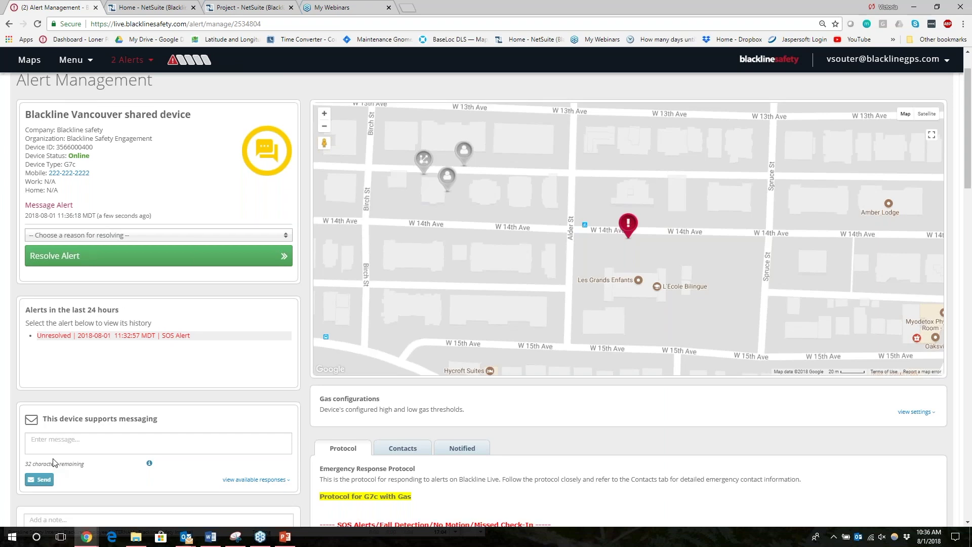
{"action": "scroll", "coordinate": [148, 215], "scroll_direction": "down", "scroll_amount": 2}
{"action": "scroll", "coordinate": [148, 214], "scroll_direction": "down", "scroll_amount": 3}
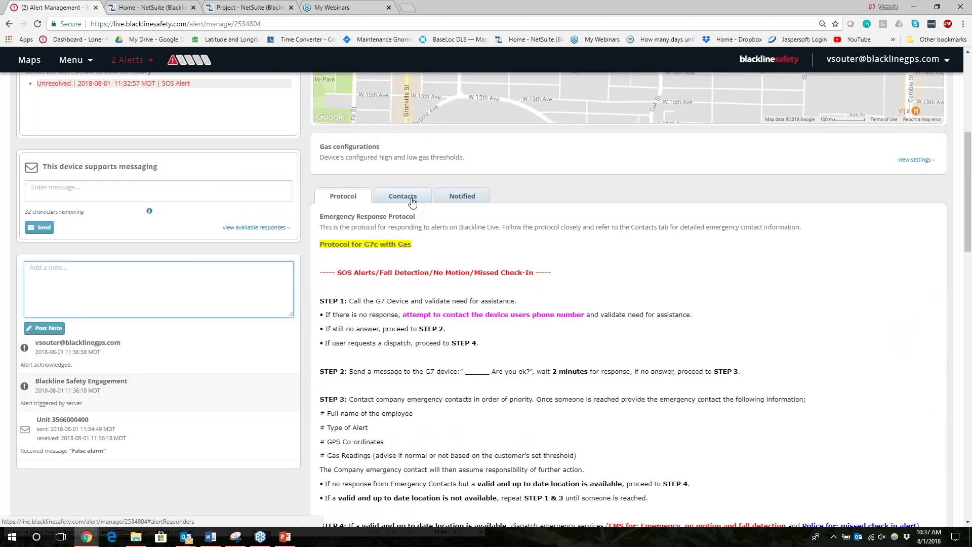
{"action": "left_click", "coordinate": [413, 201]}
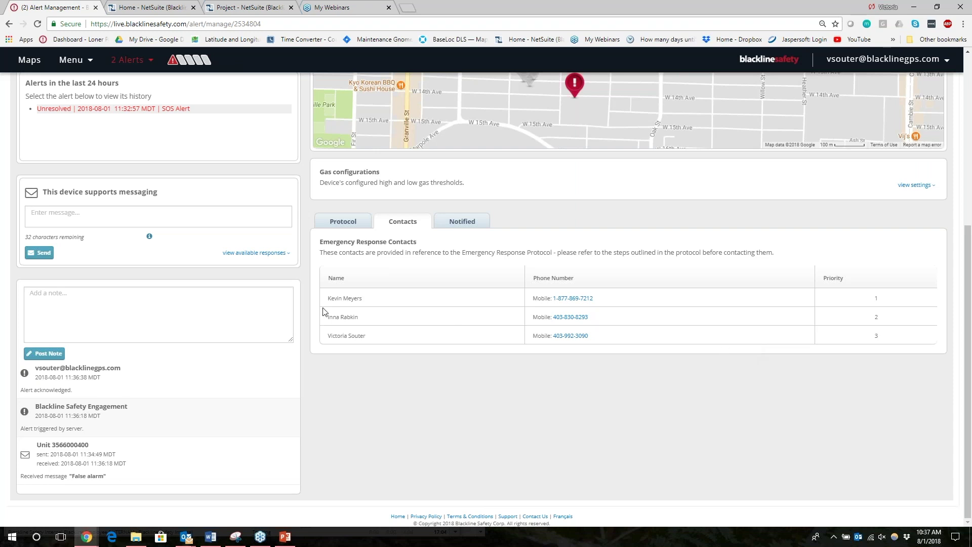
{"action": "left_click_drag", "start_coordinate": [328, 298], "coordinate": [600, 369]}
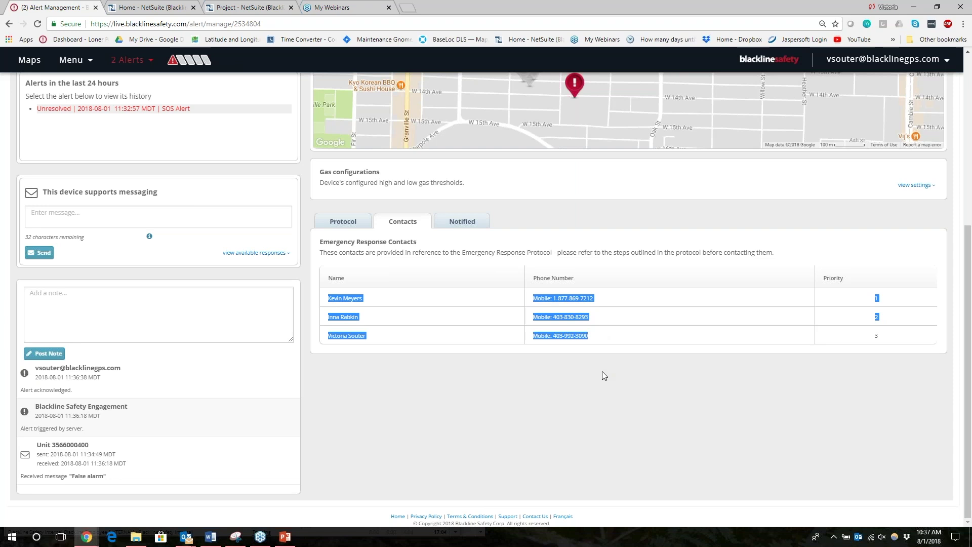
{"action": "left_click", "coordinate": [603, 372]}
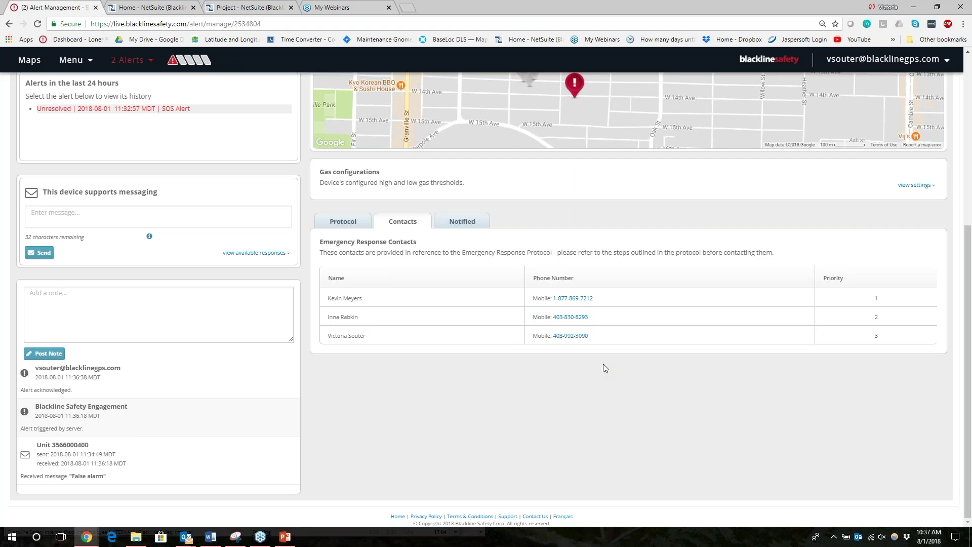
{"action": "left_click_drag", "start_coordinate": [605, 339], "coordinate": [531, 300]}
{"action": "left_click", "coordinate": [533, 407]}
{"action": "scroll", "coordinate": [482, 408], "scroll_direction": "up", "scroll_amount": 5}
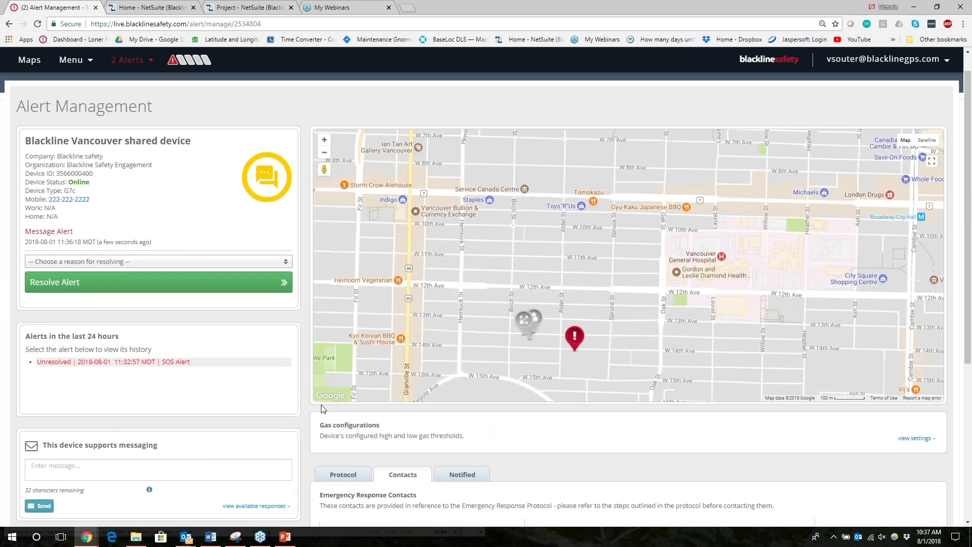
Reopen the shared device's SOS Alert, resolve it and show the device's details on the alert map.
{"action": "left_click", "coordinate": [129, 60]}
{"action": "left_click", "coordinate": [202, 82]}
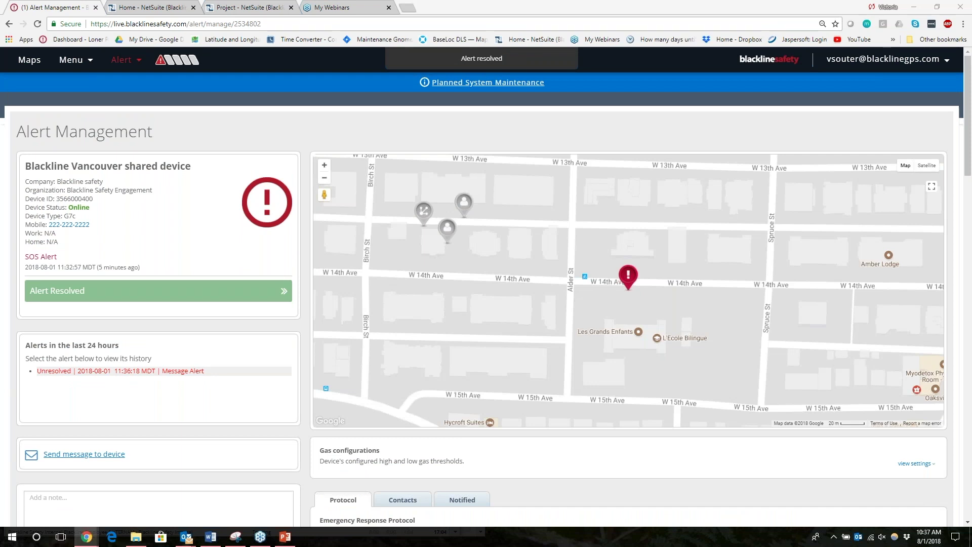
{"action": "left_click", "coordinate": [629, 279]}
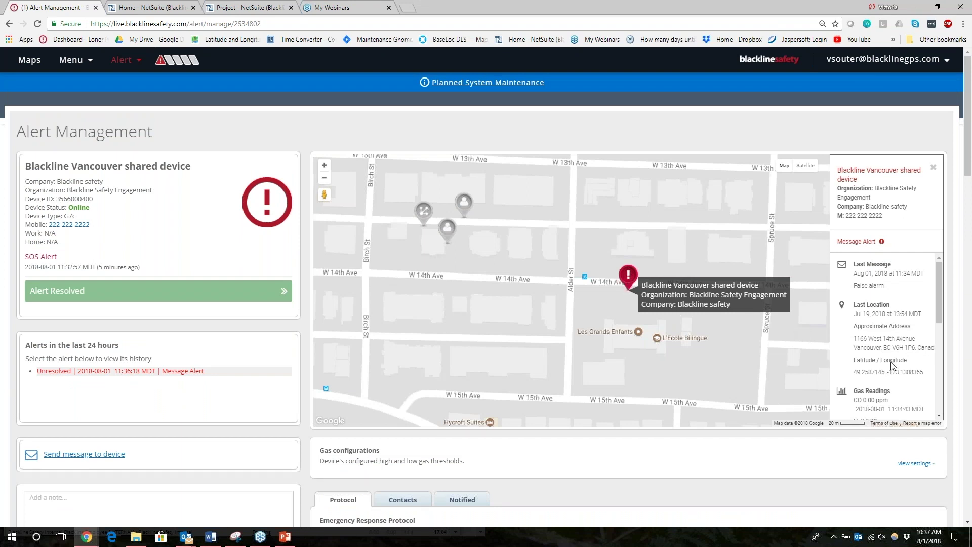
Switch to the Blackline Support Center window, maximize it and open the Location Beacon product page.
{"action": "left_click_drag", "start_coordinate": [971, 65], "coordinate": [619, 39]}
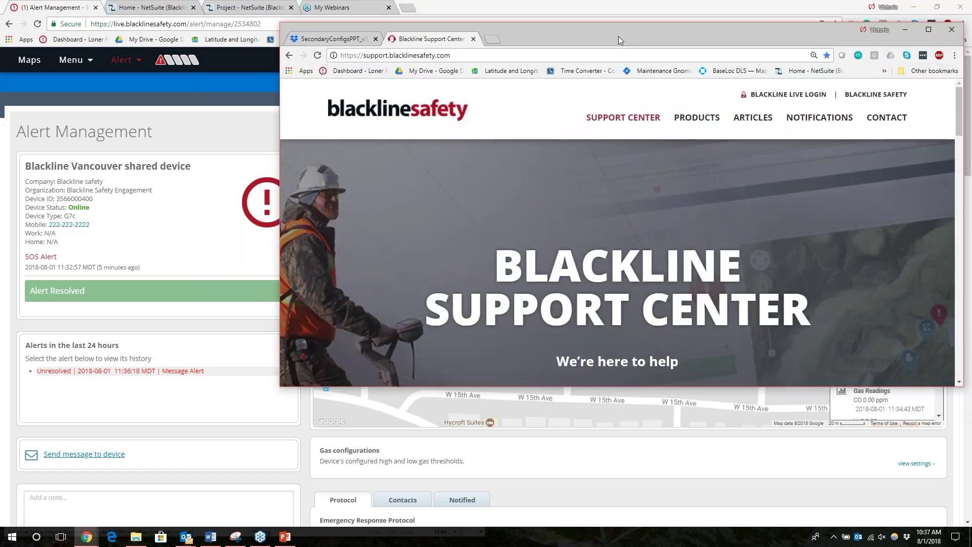
{"action": "double_click", "coordinate": [618, 36]}
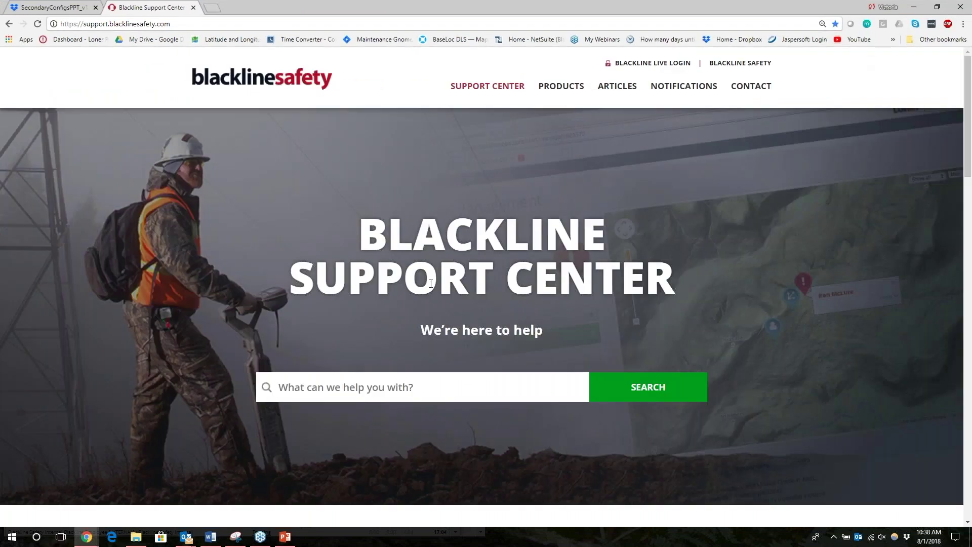
{"action": "scroll", "coordinate": [431, 283], "scroll_direction": "down", "scroll_amount": 8}
{"action": "left_click", "coordinate": [293, 381]}
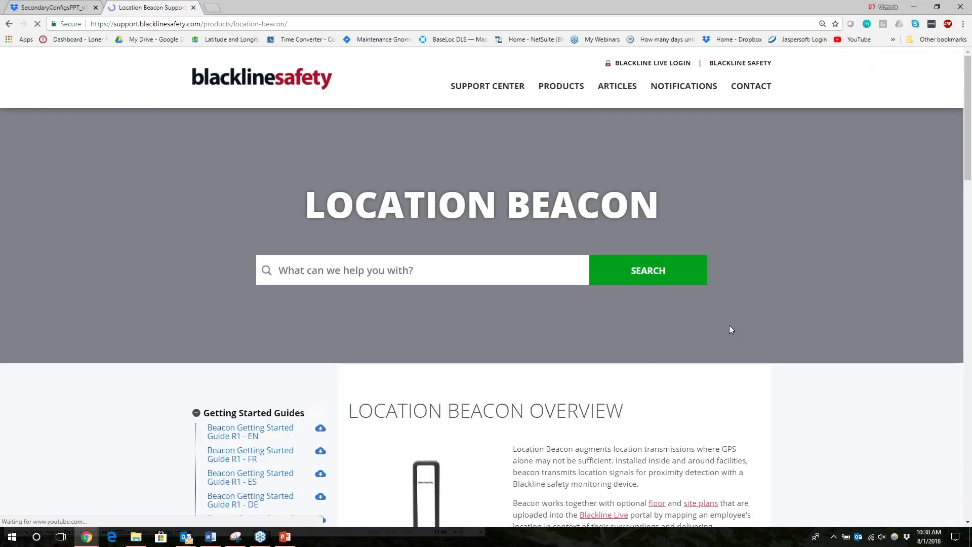
Look through the Location Beacon page's overview, FAQ, support videos and resource library.
{"action": "scroll", "coordinate": [729, 325], "scroll_direction": "down", "scroll_amount": 1}
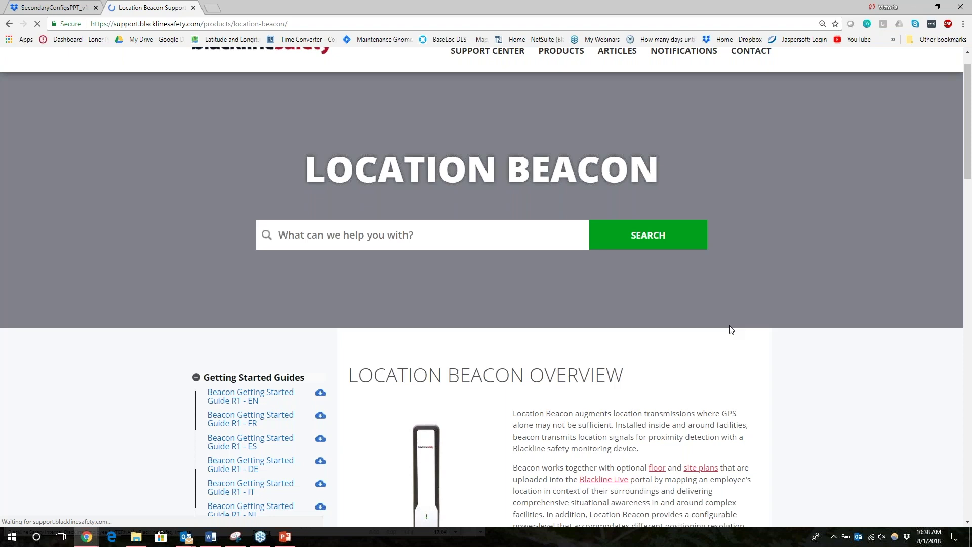
{"action": "scroll", "coordinate": [731, 329], "scroll_direction": "down", "scroll_amount": 3}
{"action": "scroll", "coordinate": [827, 314], "scroll_direction": "down", "scroll_amount": 1}
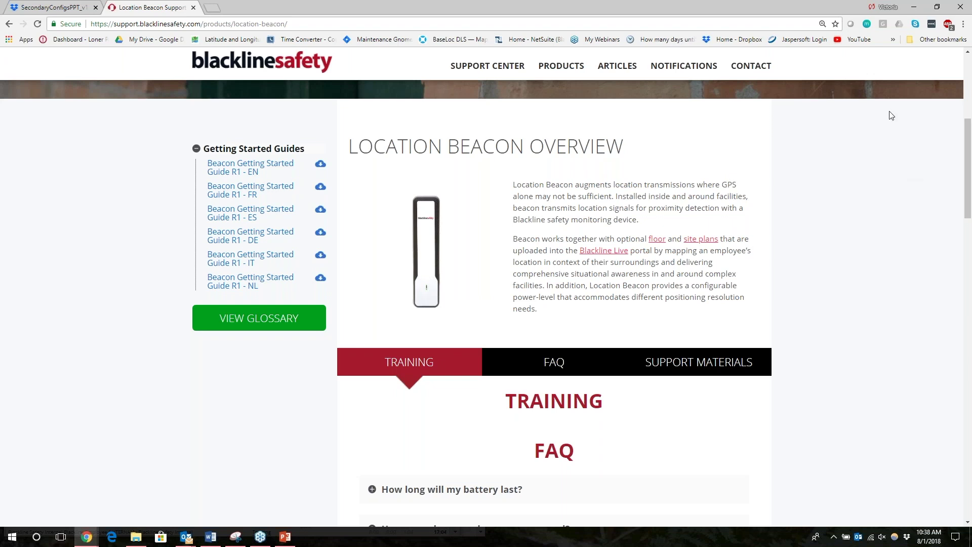
{"action": "scroll", "coordinate": [797, 312], "scroll_direction": "down", "scroll_amount": 12}
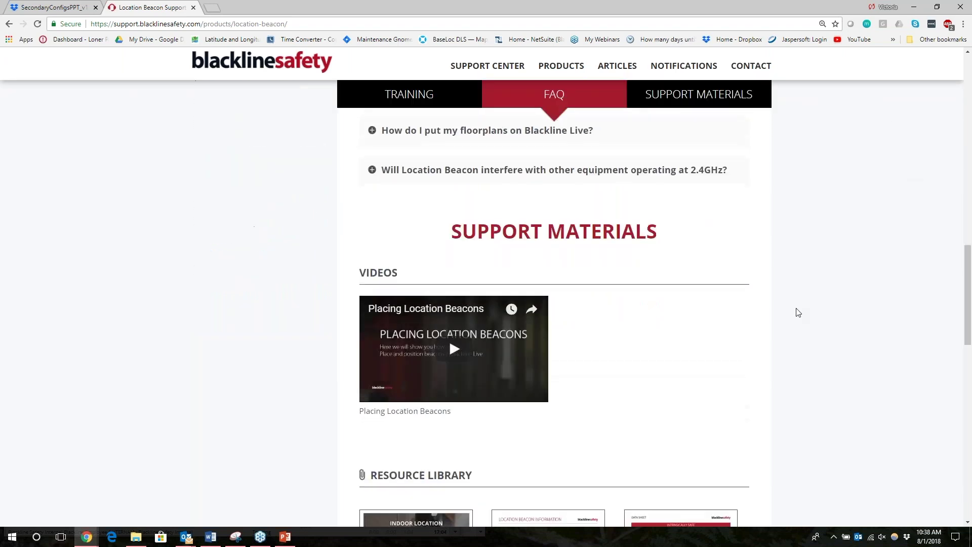
{"action": "scroll", "coordinate": [798, 313], "scroll_direction": "down", "scroll_amount": 5}
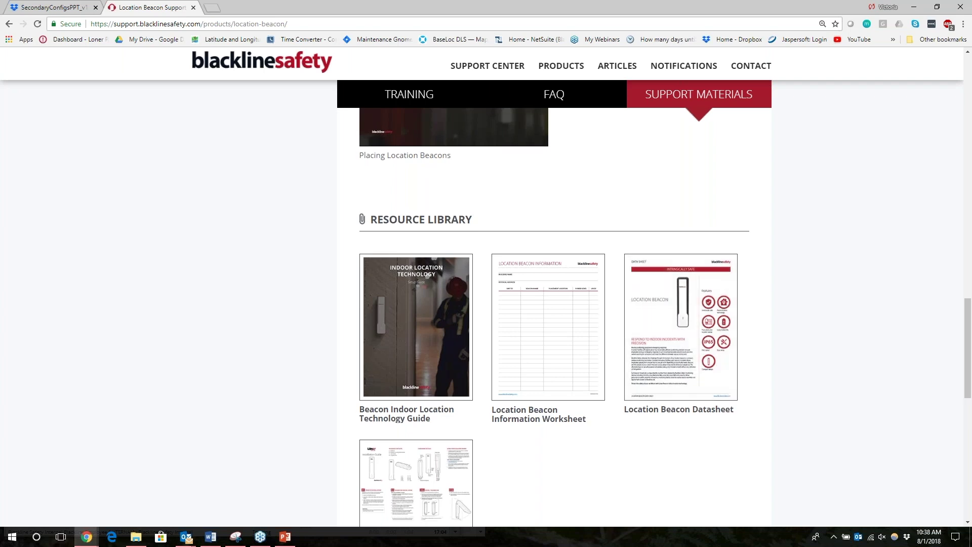
{"action": "scroll", "coordinate": [633, 408], "scroll_direction": "down", "scroll_amount": 2}
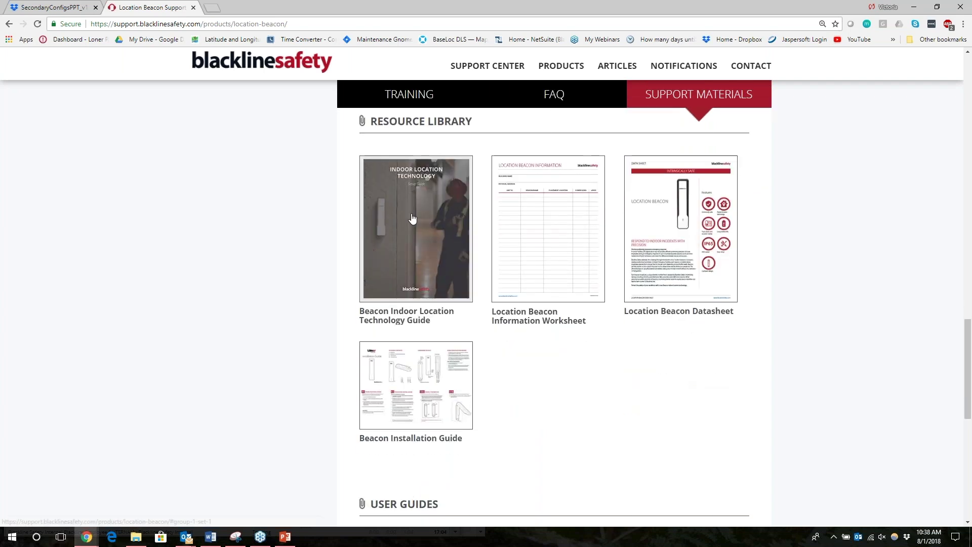